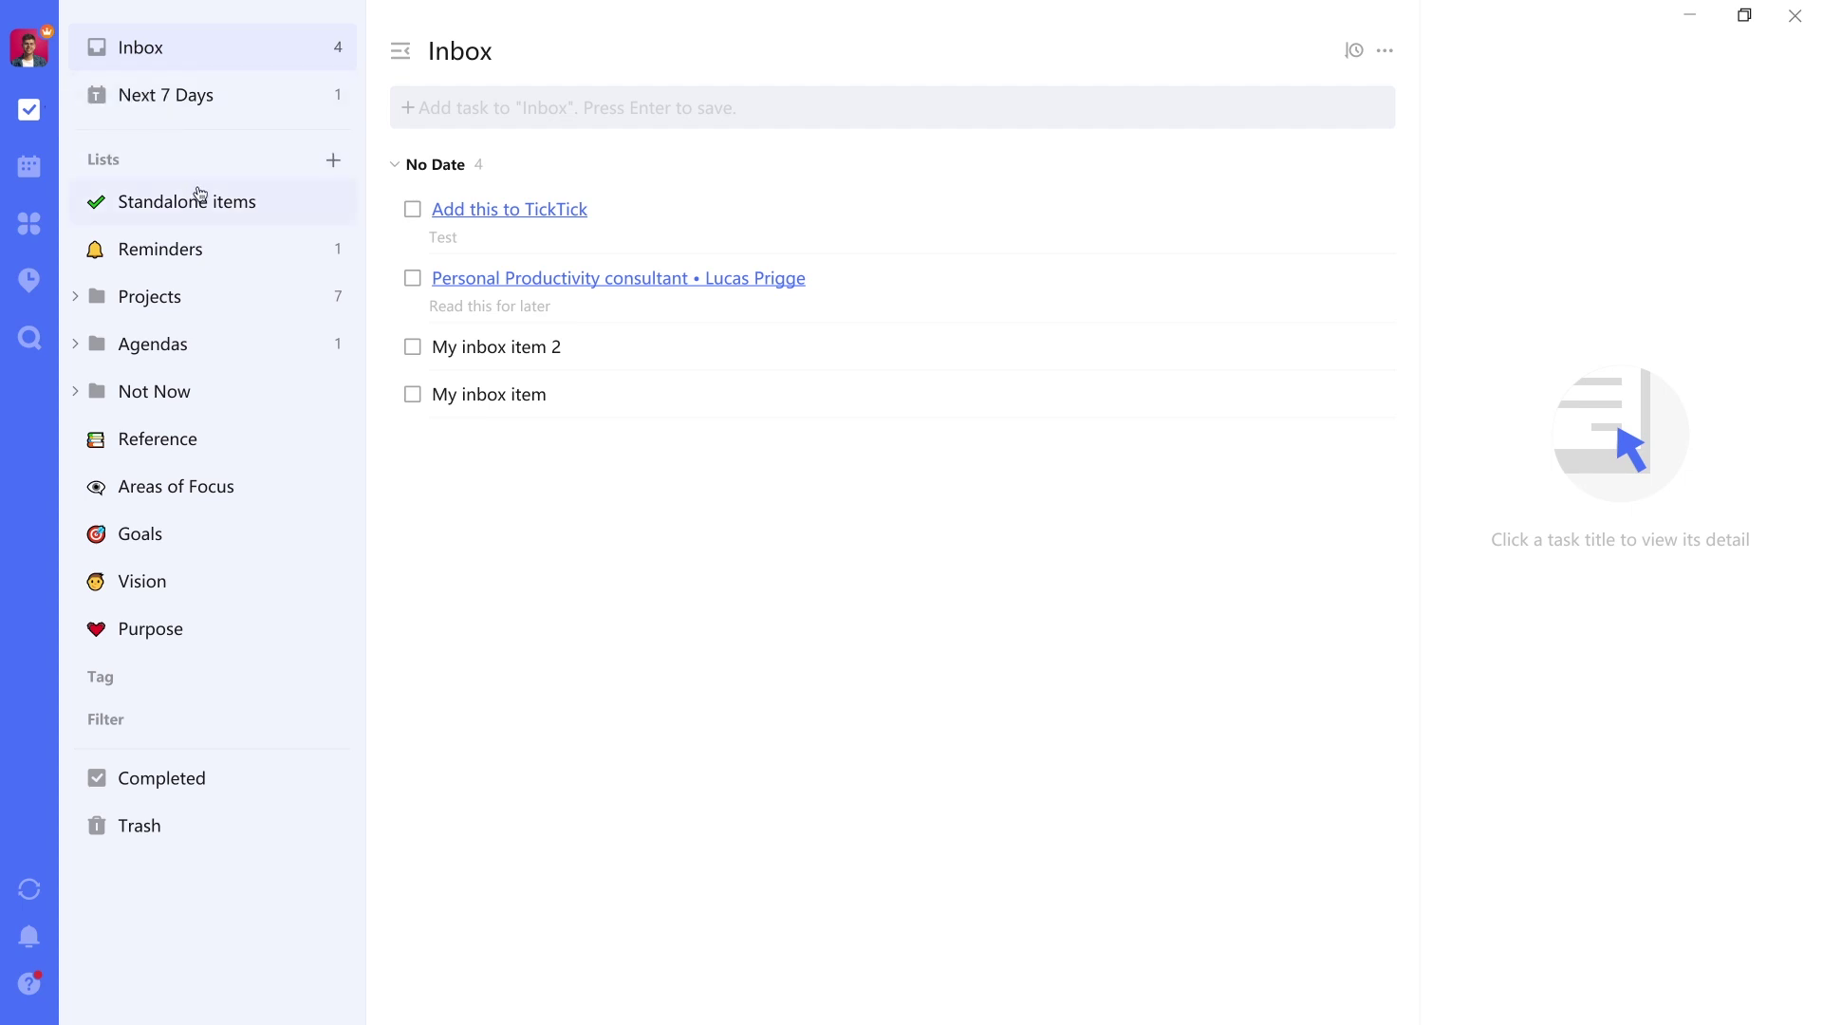
Step: Start a new list, look over the available list types, then discard it without saving
{"action": "left_click", "coordinate": [346, 157]}
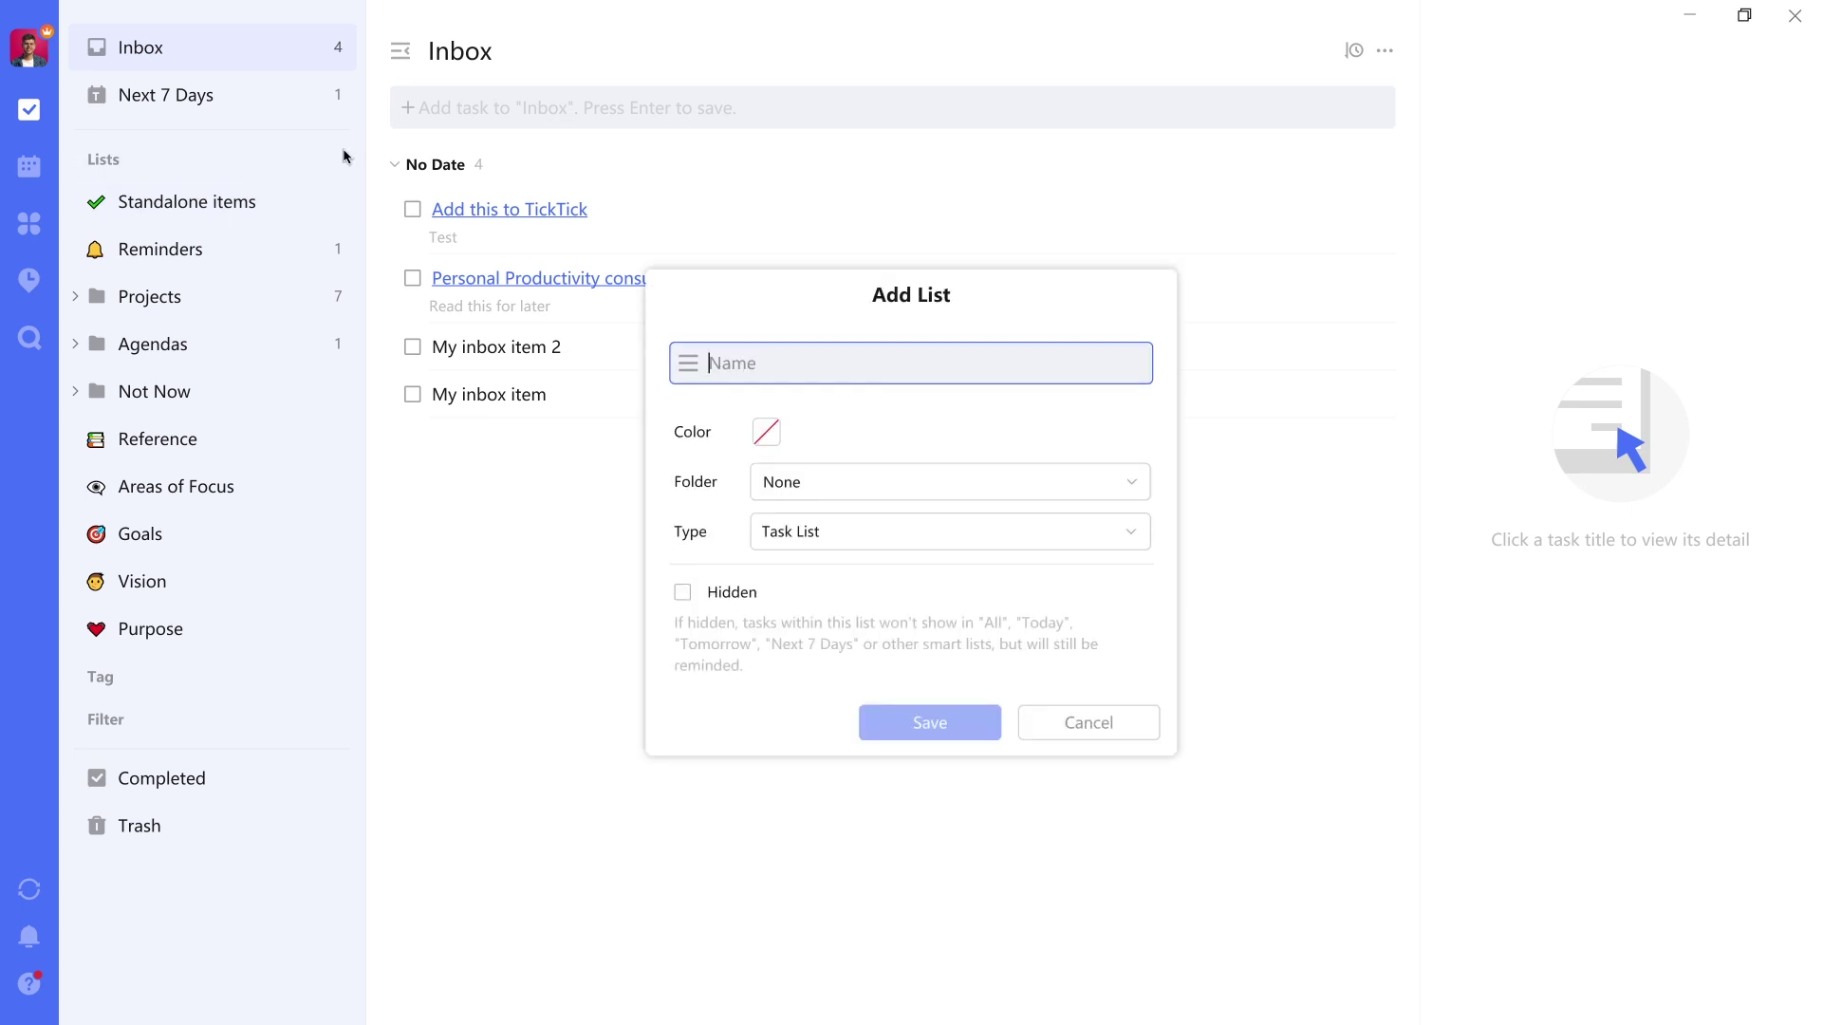
{"action": "left_click", "coordinate": [888, 537]}
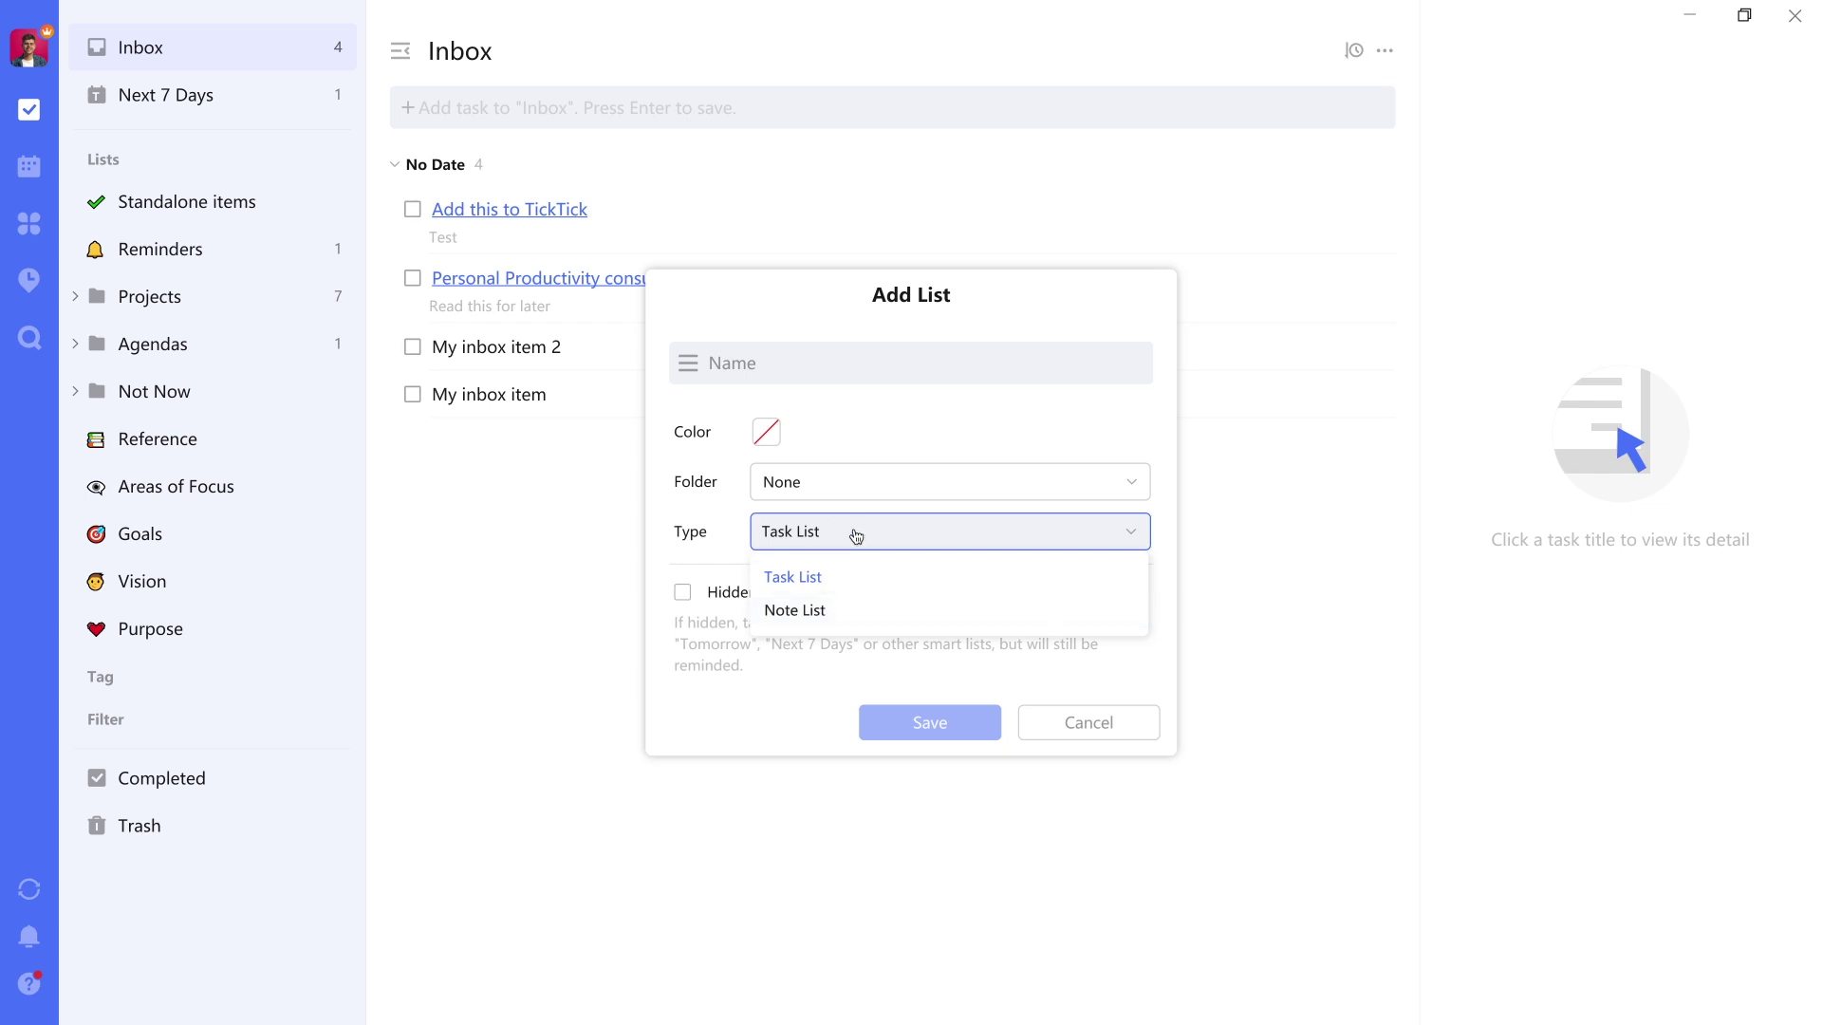
{"action": "key", "text": "Escape"}
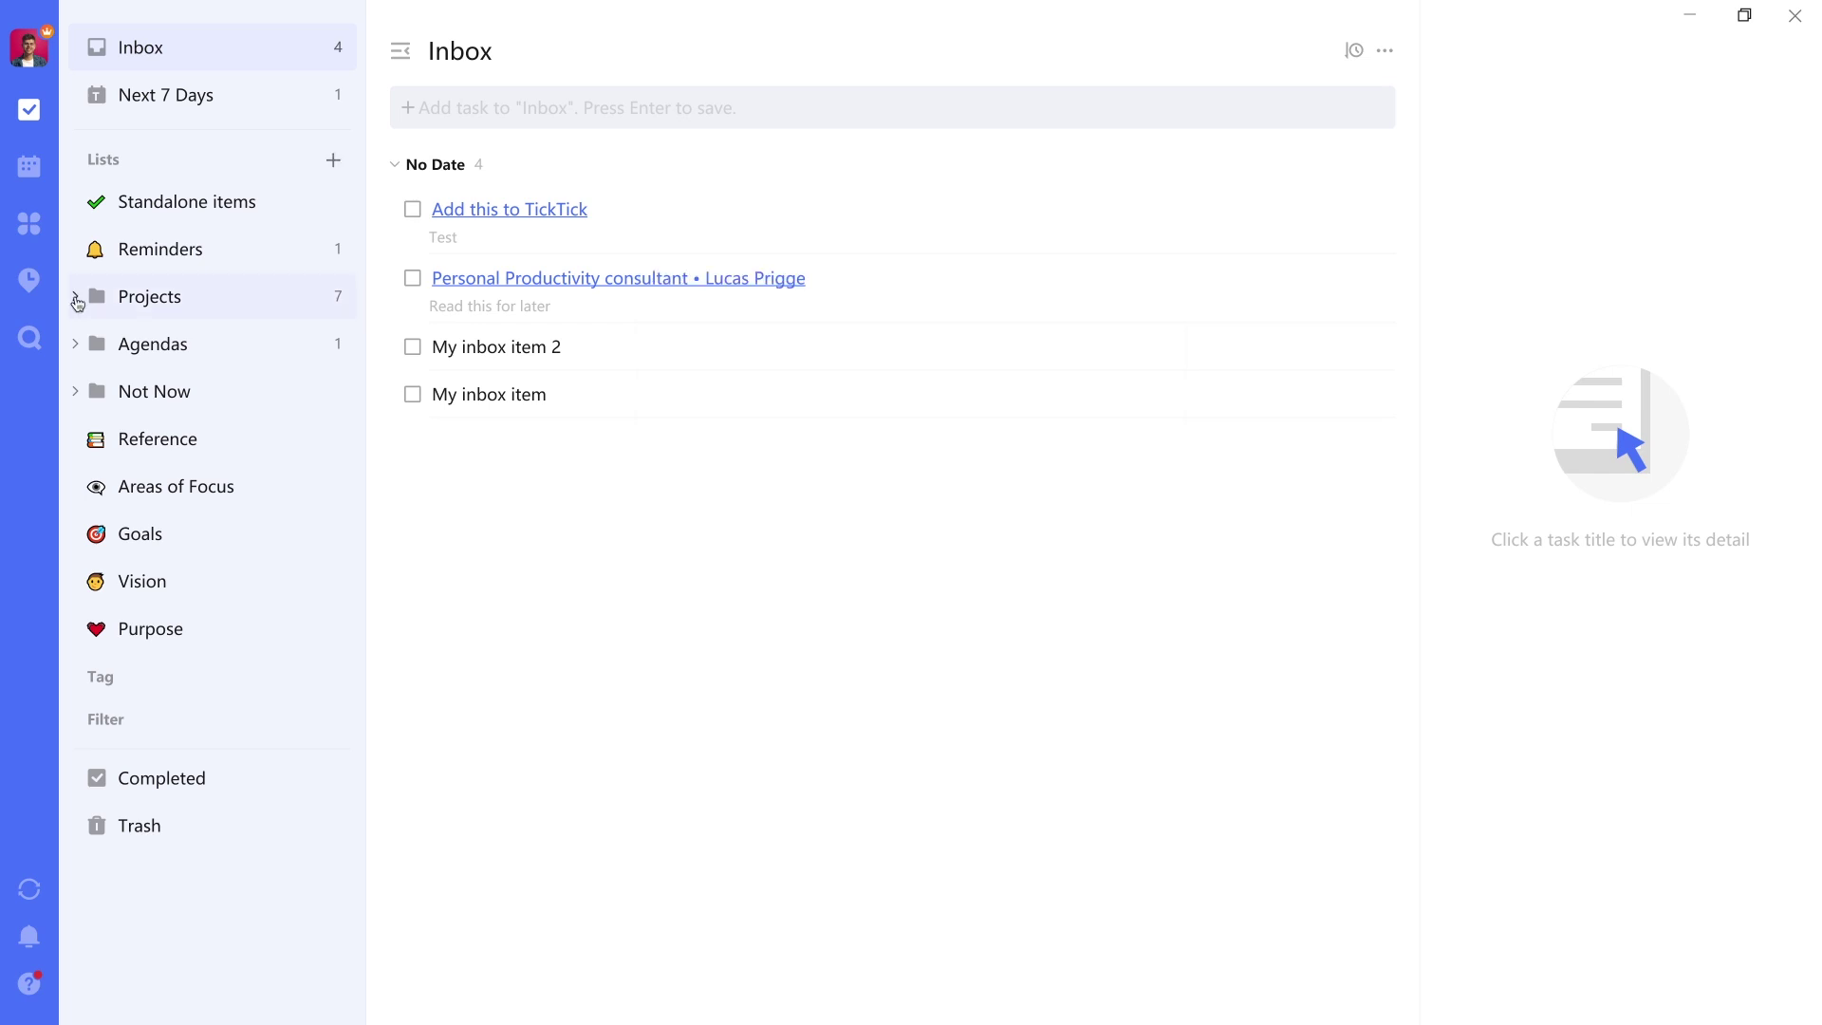
Step: Browse Standalone items and Reminders, and expand the Projects folder to show all its tasks
{"action": "left_click", "coordinate": [76, 298]}
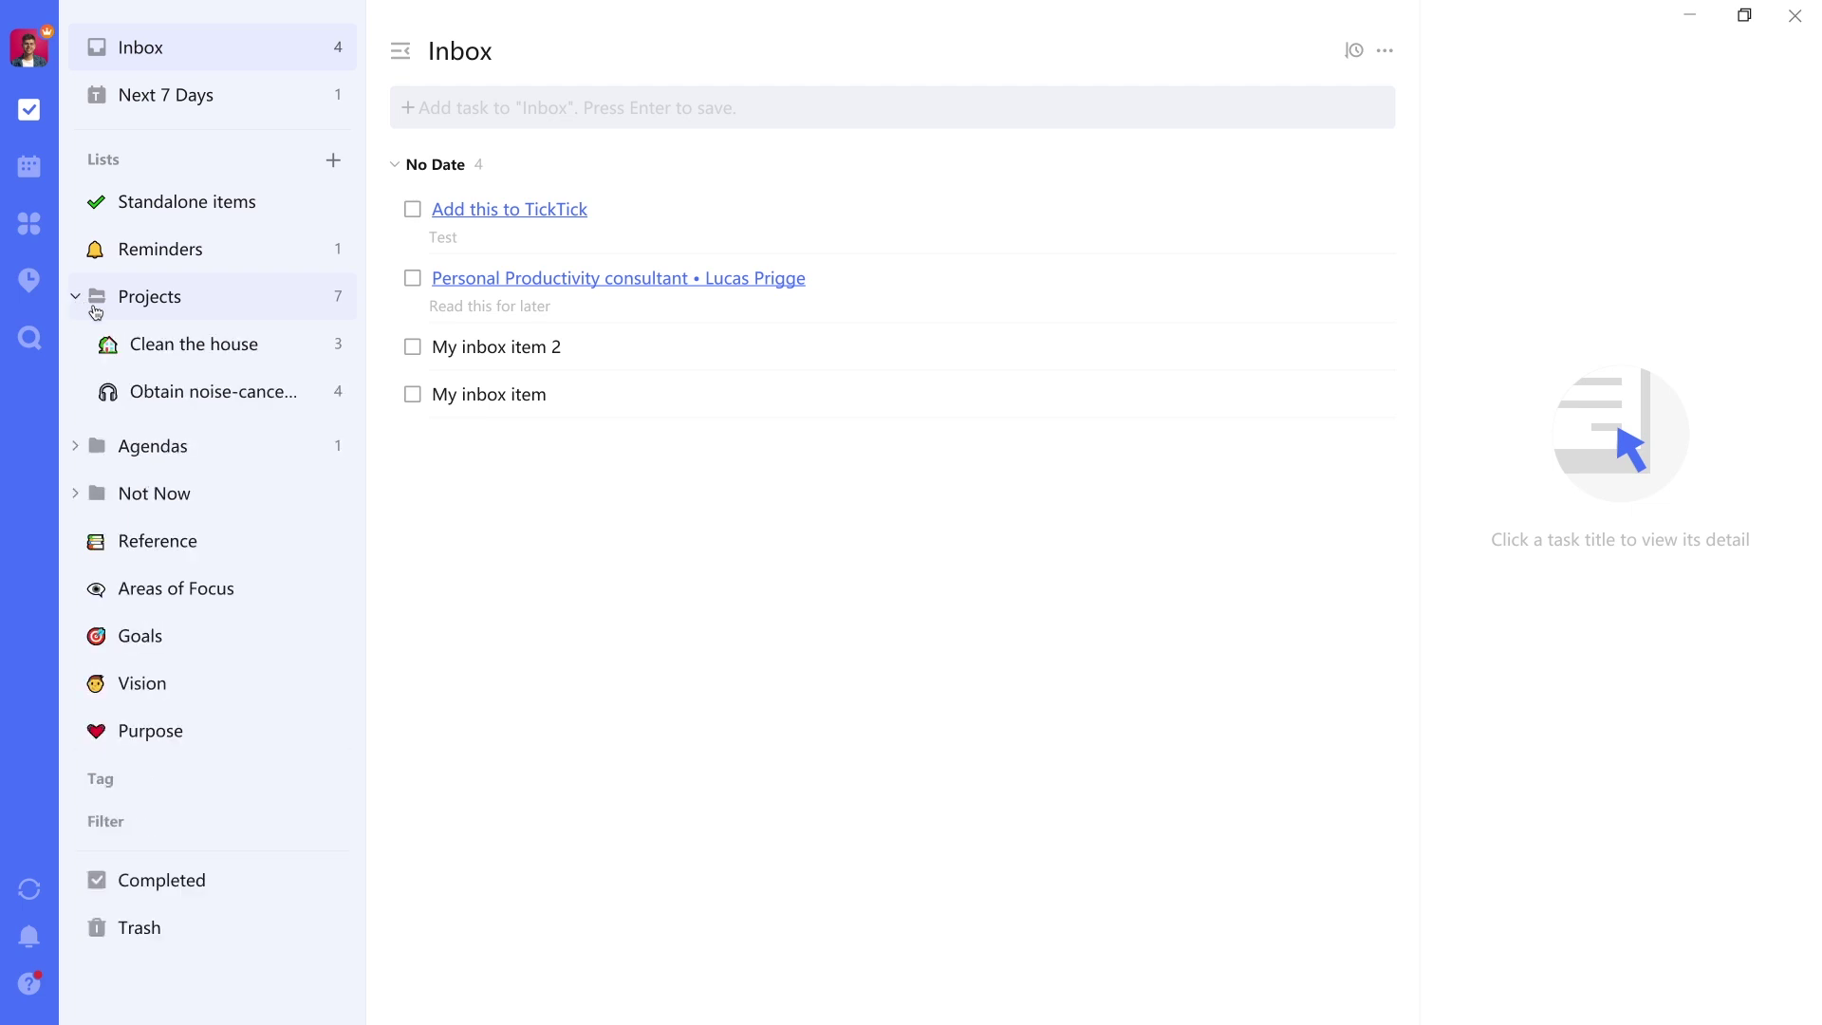
{"action": "left_click", "coordinate": [76, 298]}
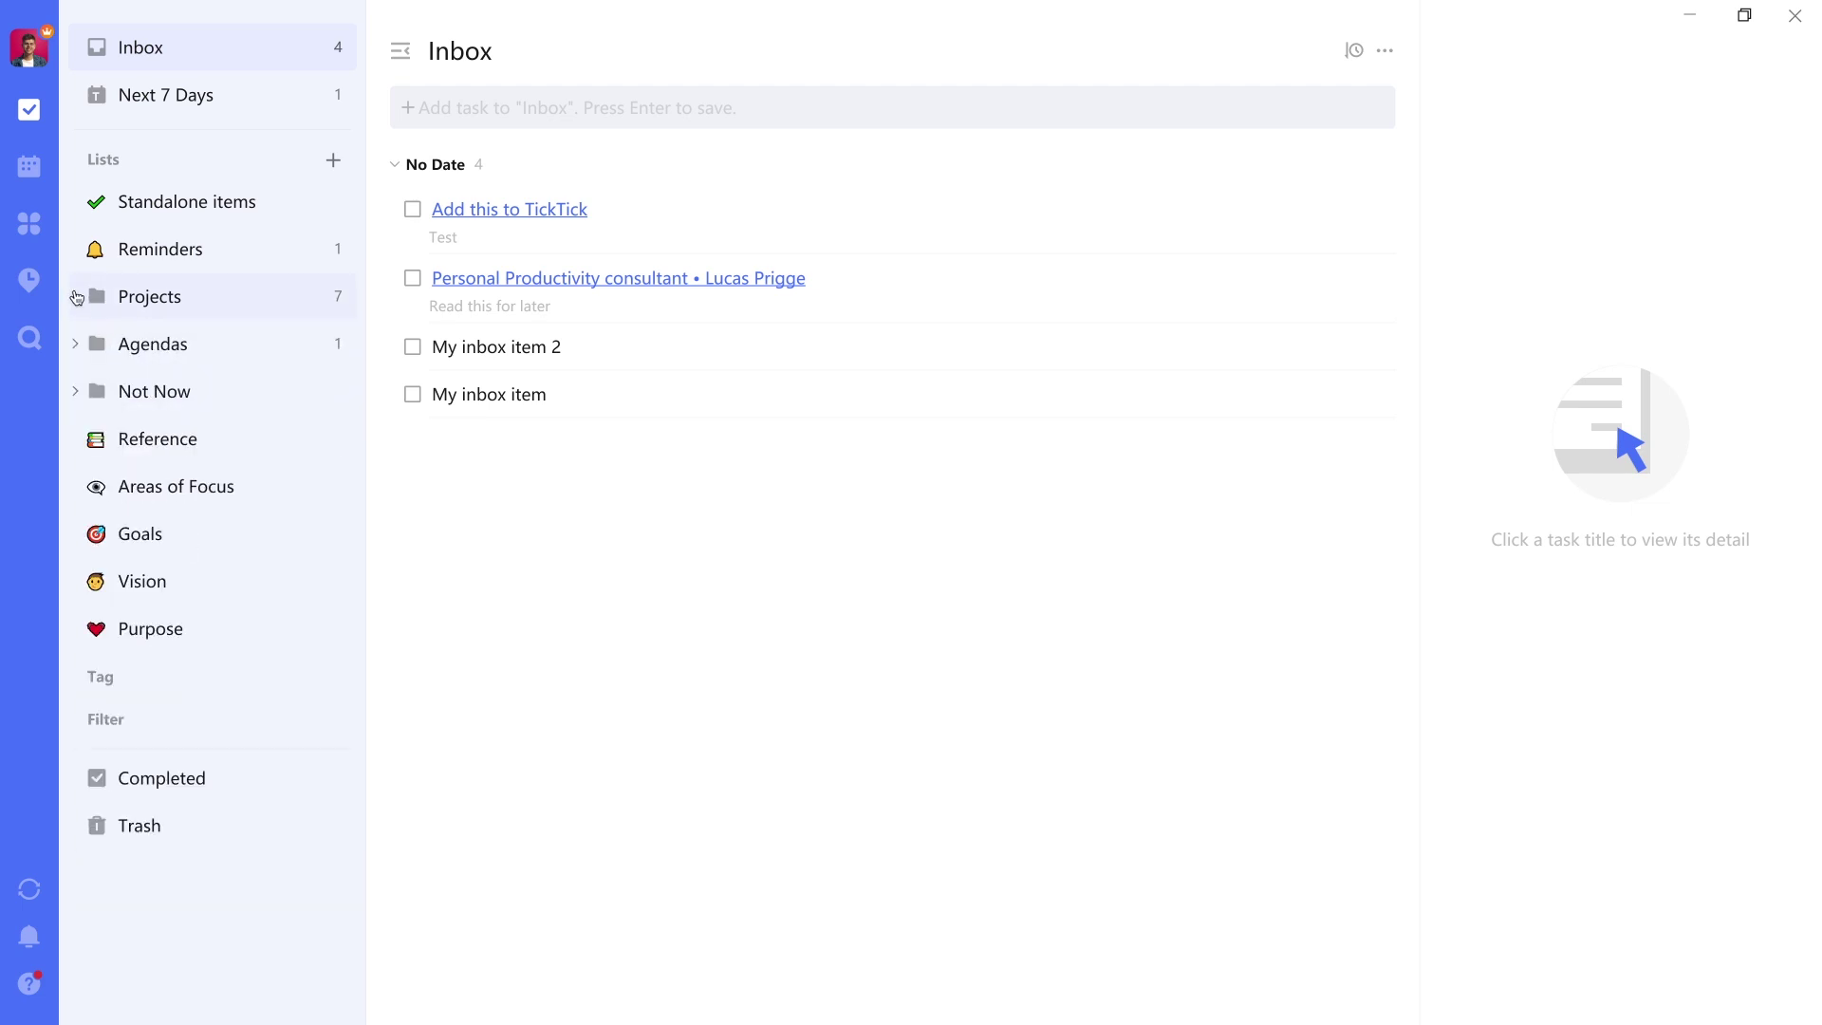
{"action": "left_click", "coordinate": [233, 213]}
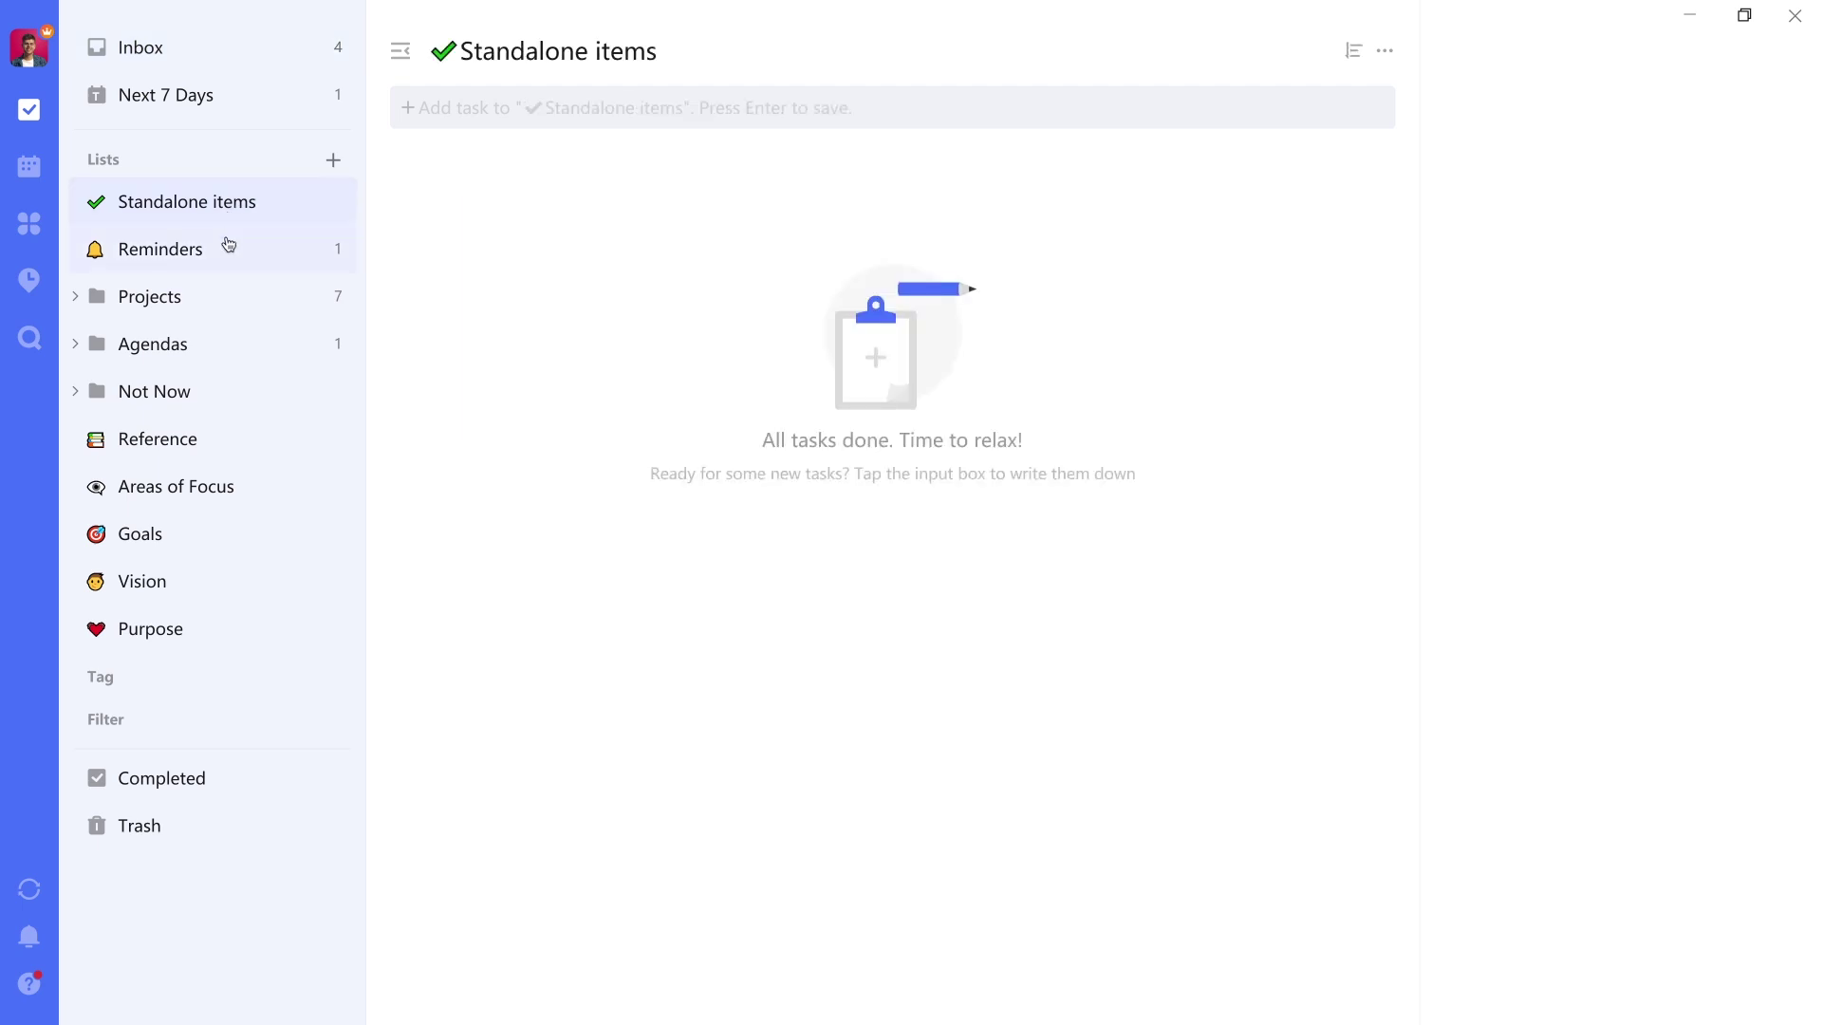
{"action": "left_click", "coordinate": [229, 245]}
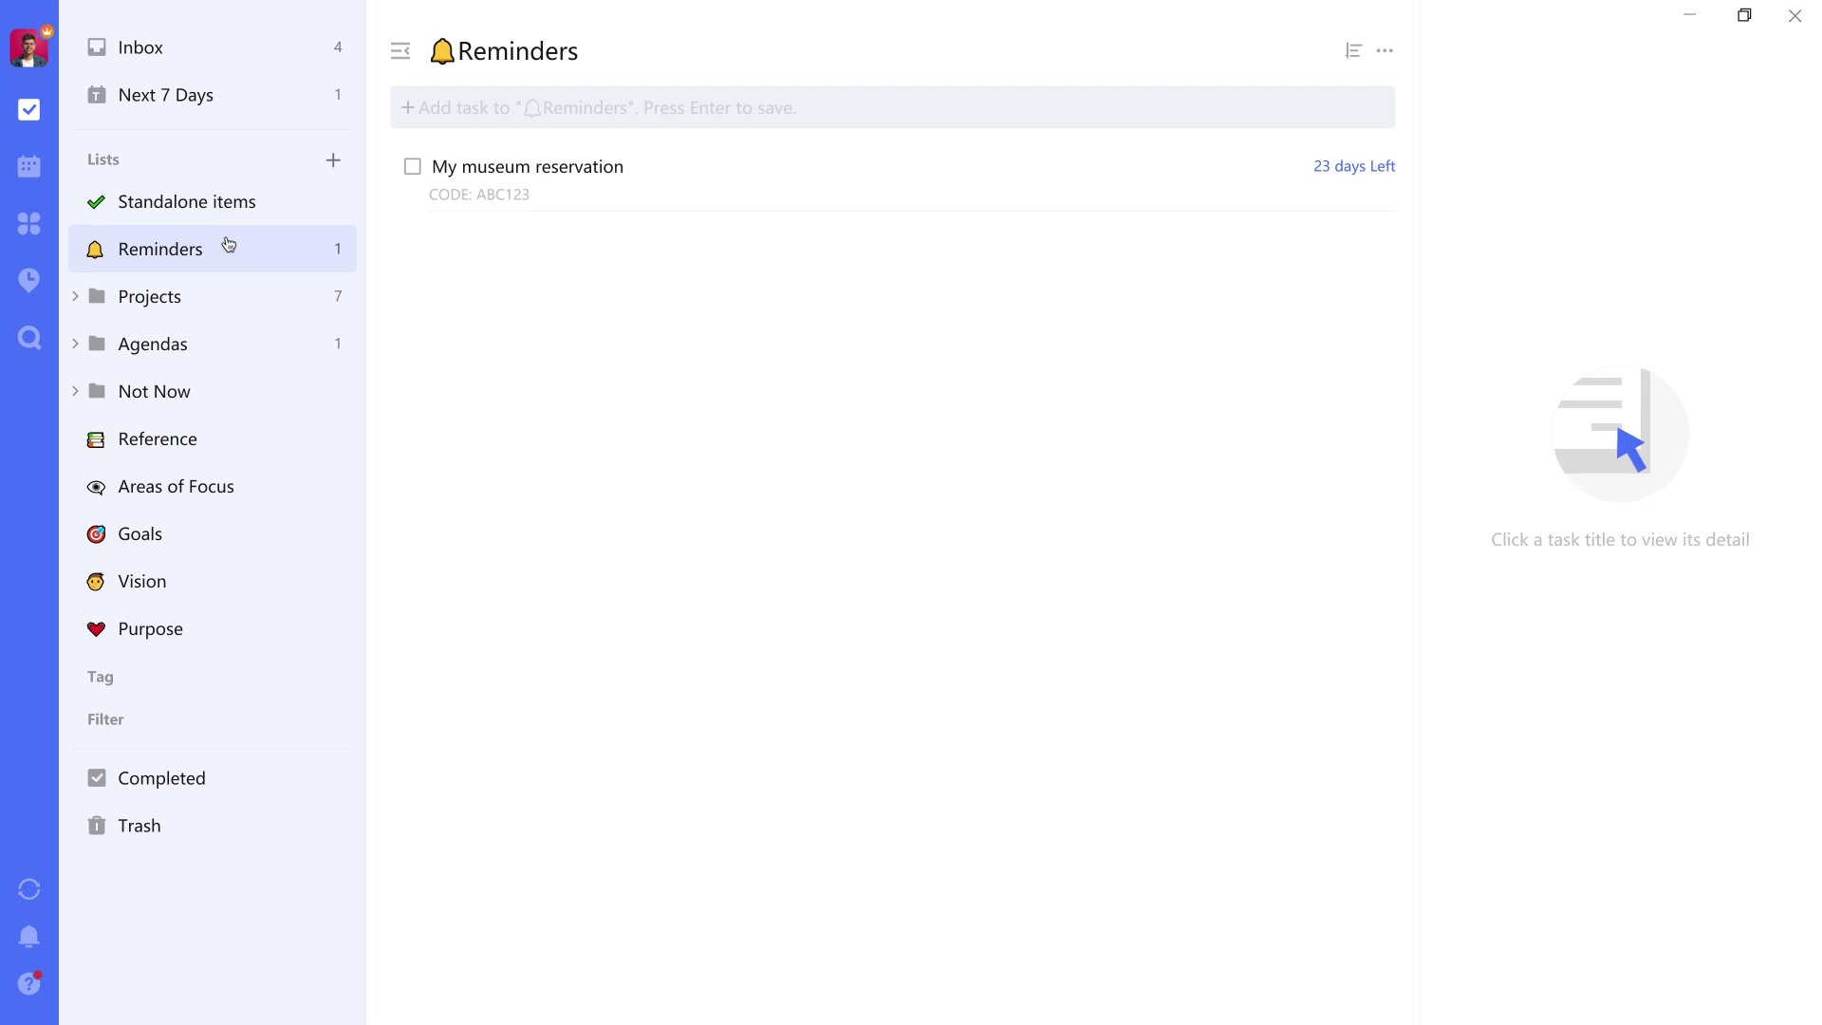
{"action": "left_click", "coordinate": [75, 298]}
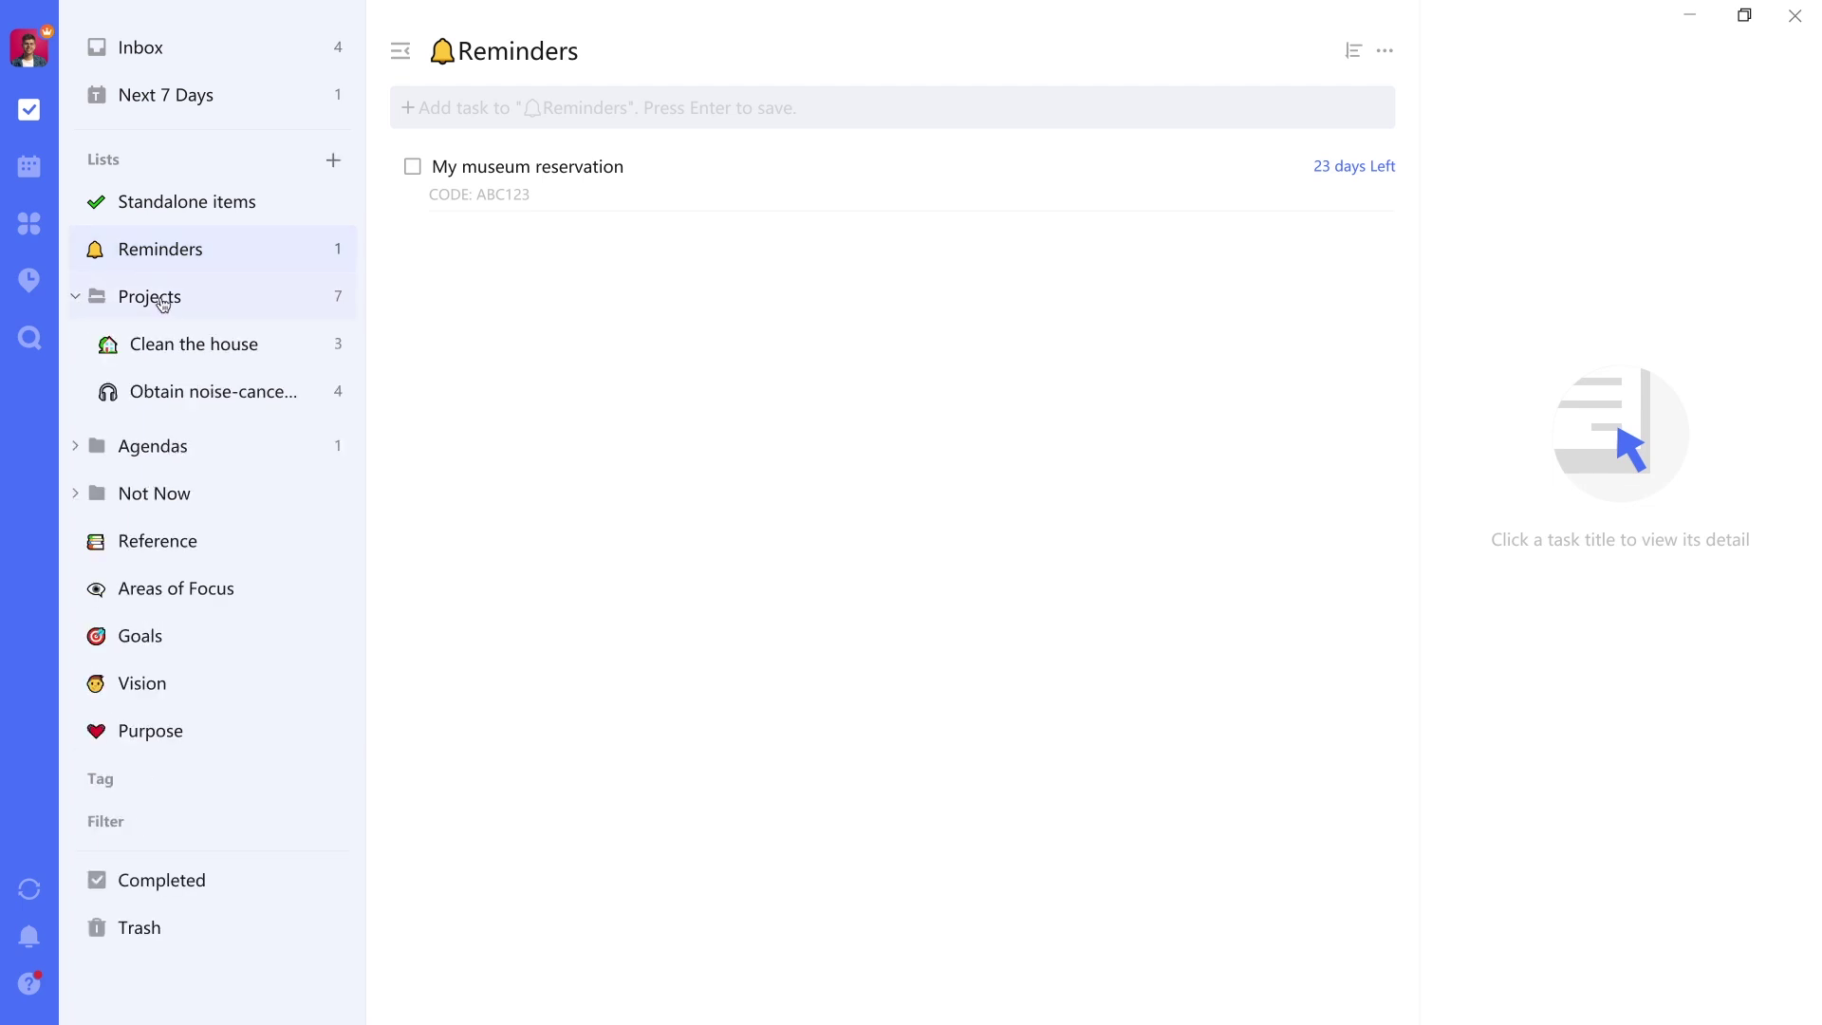
{"action": "left_click", "coordinate": [161, 298]}
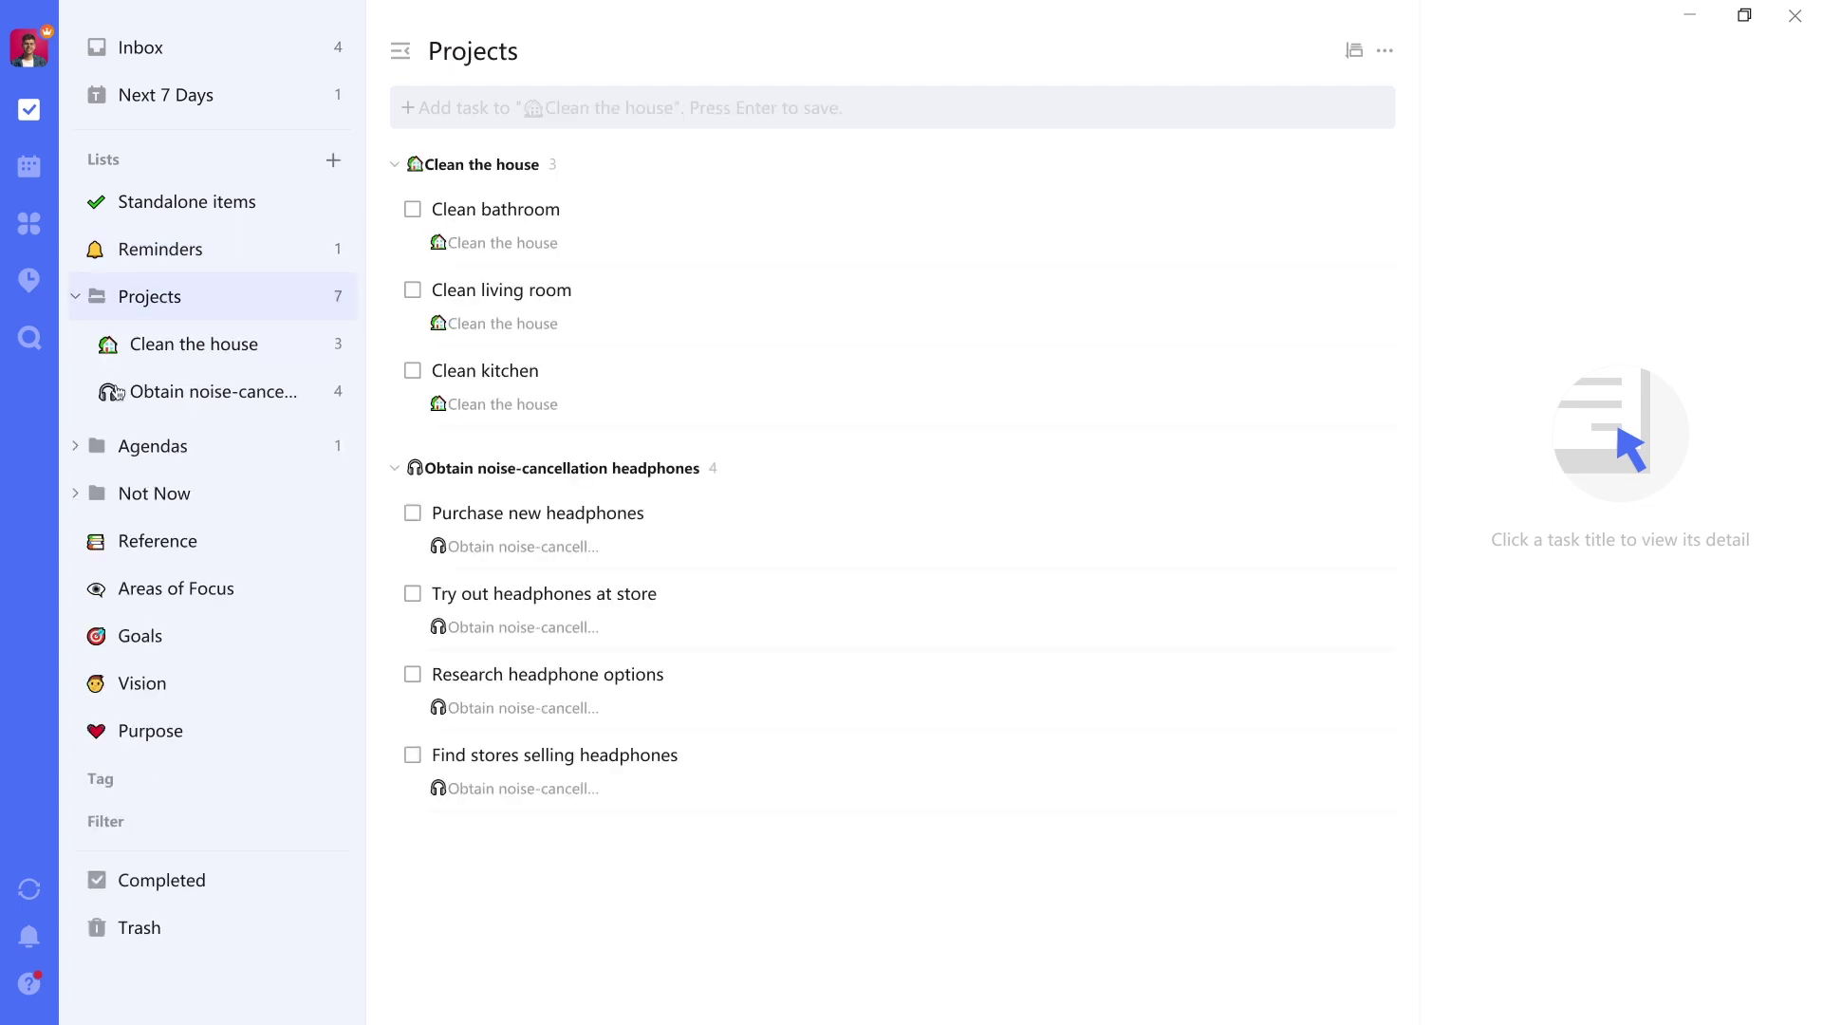
Step: Expand the Agendas and Not Now folders and view their tasks
{"action": "left_click", "coordinate": [76, 447]}
{"action": "left_click", "coordinate": [150, 451]}
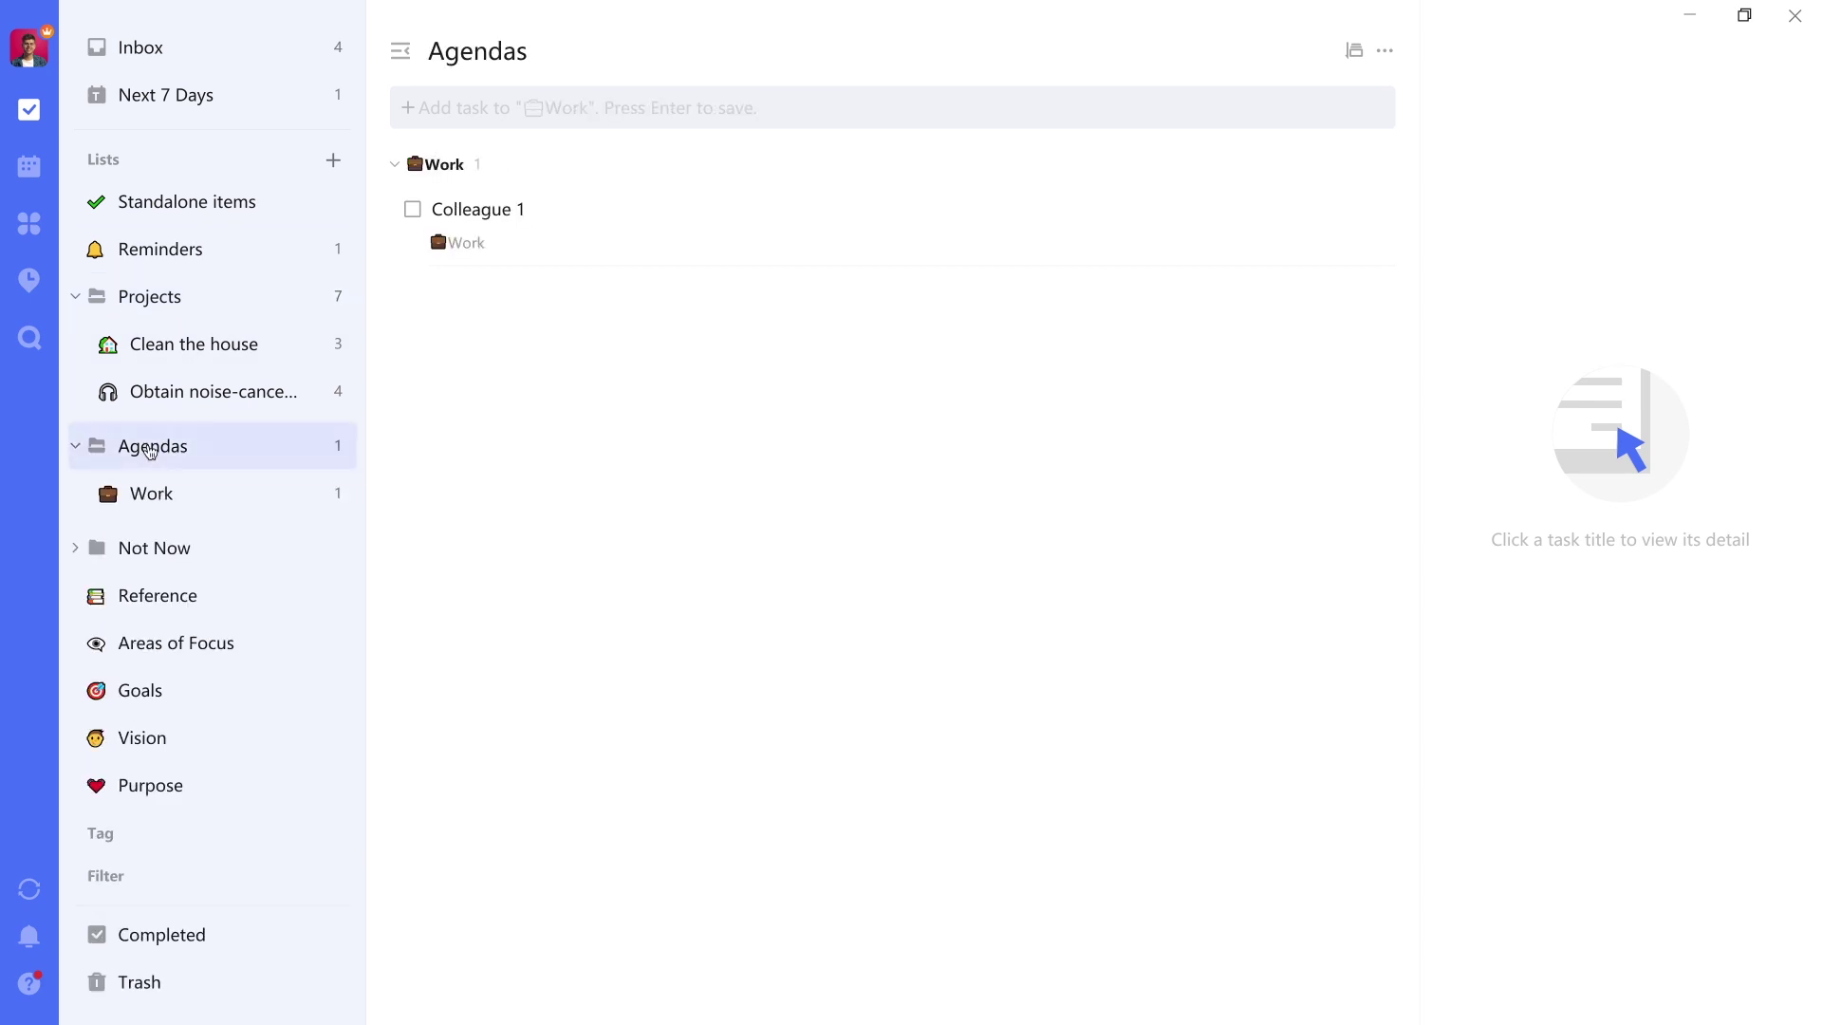
{"action": "left_click", "coordinate": [75, 556]}
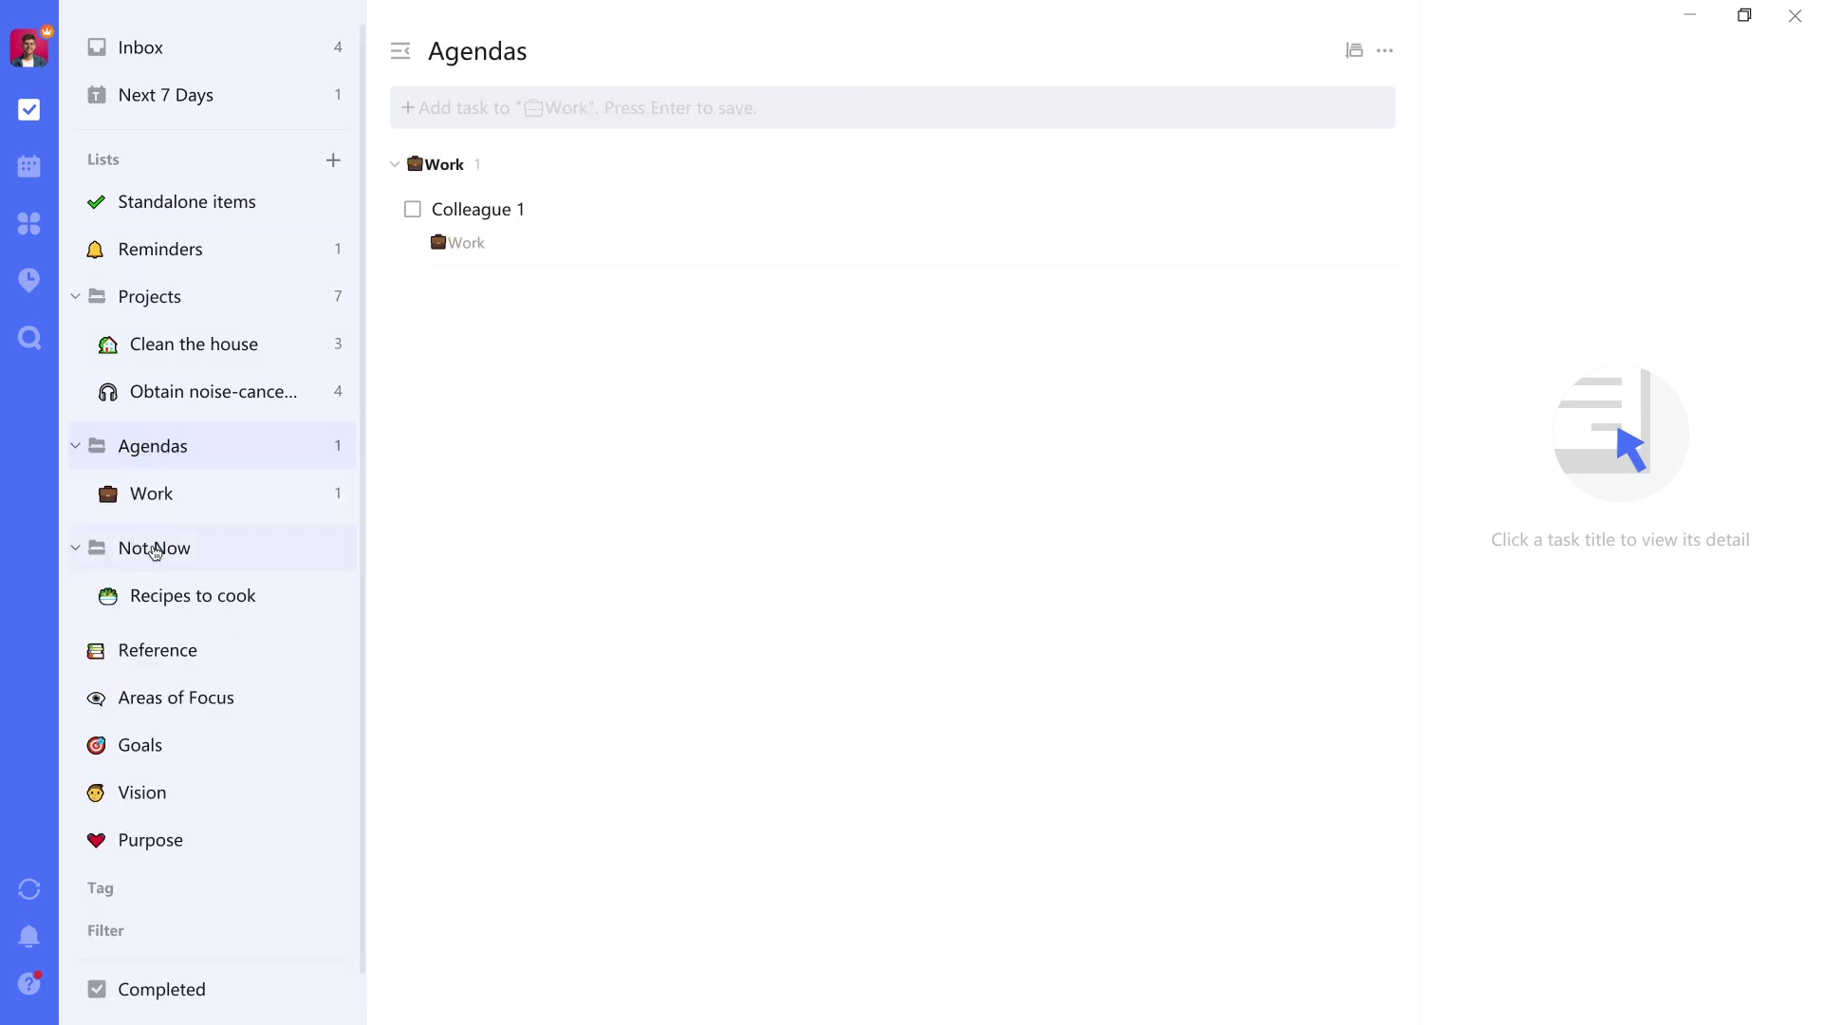
{"action": "left_click", "coordinate": [154, 552]}
Step: Step through the Reference, Areas of Focus, Goals and Vision lists, ending on empty Purpose
{"action": "scroll", "coordinate": [159, 550], "scroll_direction": "down", "scroll_amount": 1}
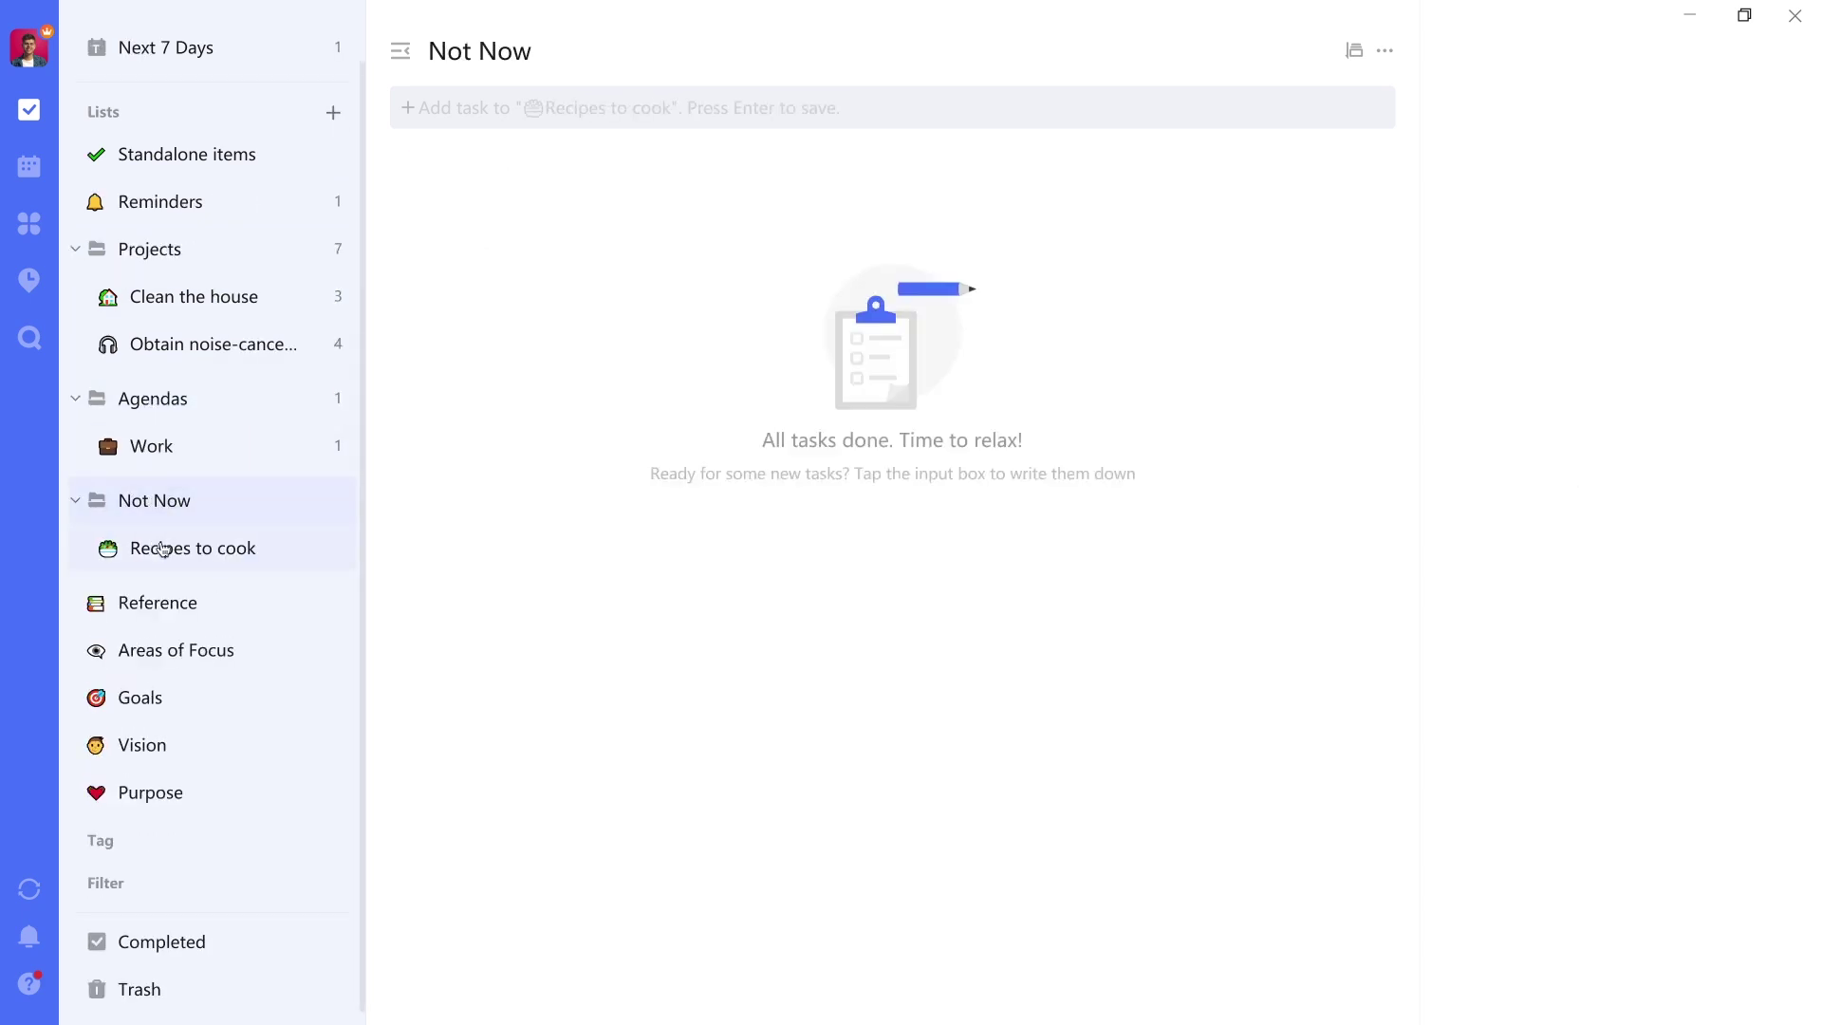
{"action": "left_click", "coordinate": [187, 606]}
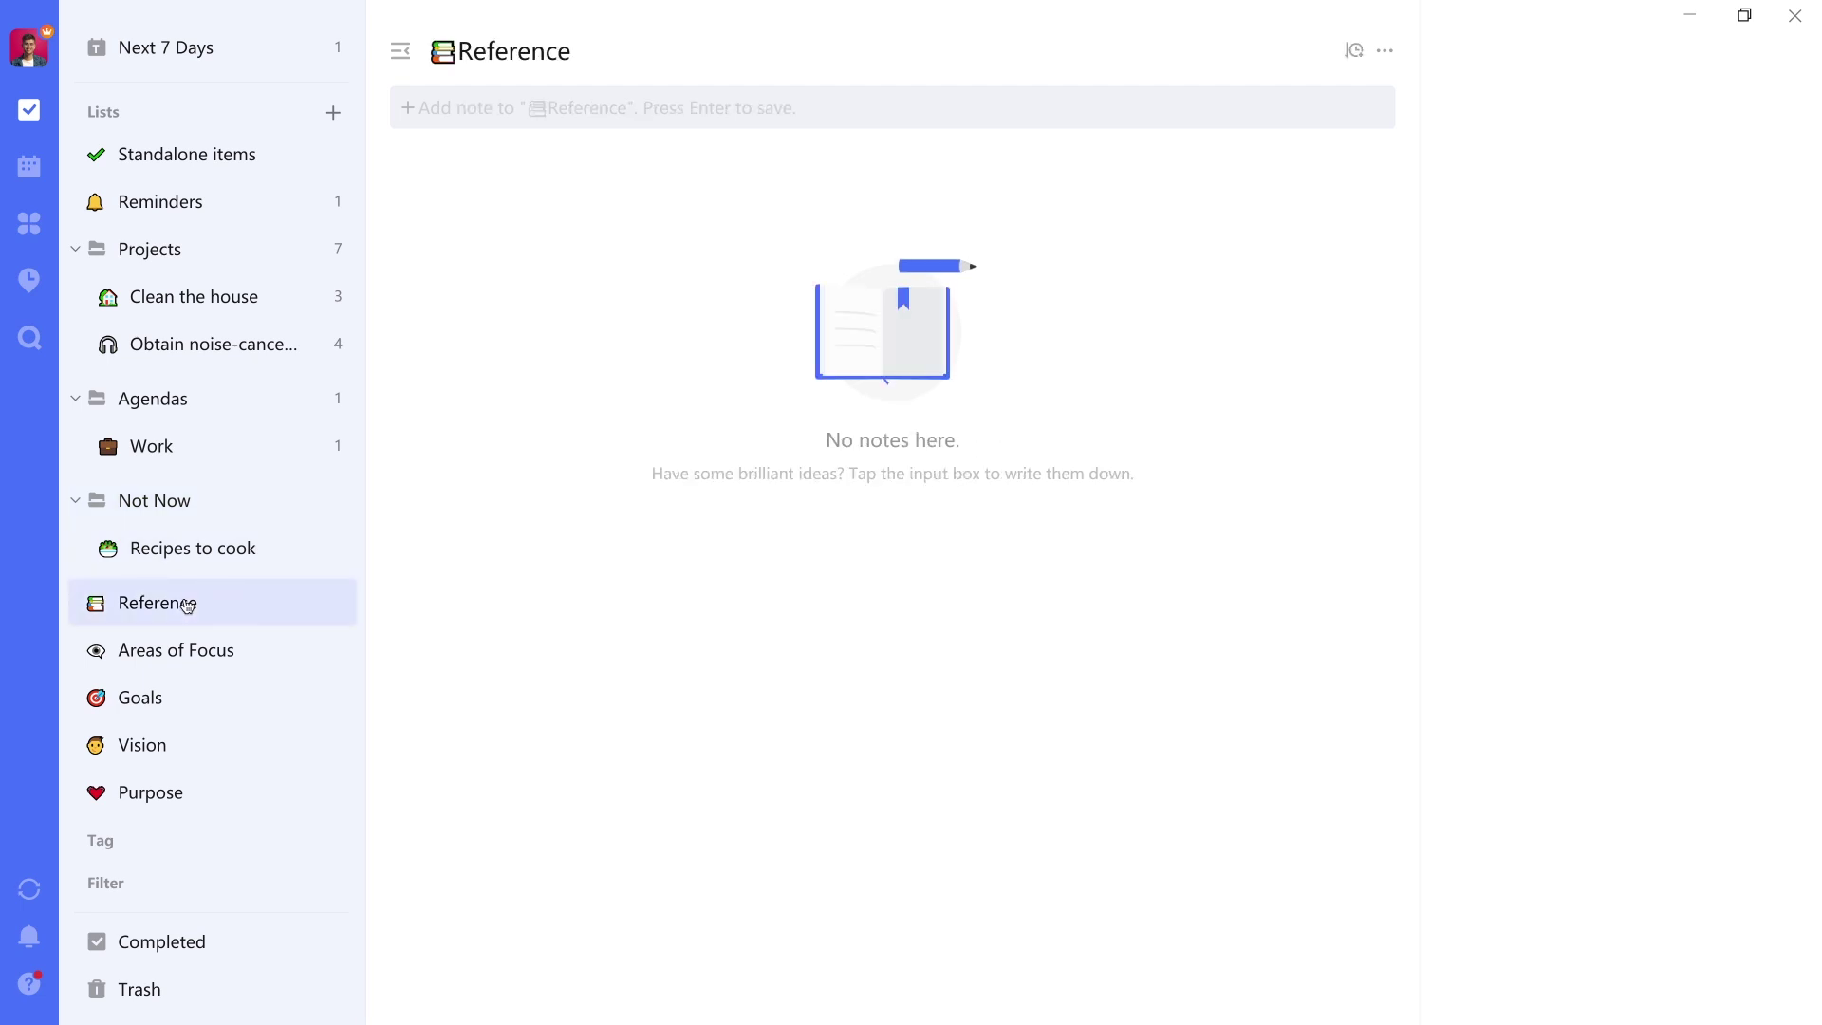
{"action": "left_click", "coordinate": [163, 670]}
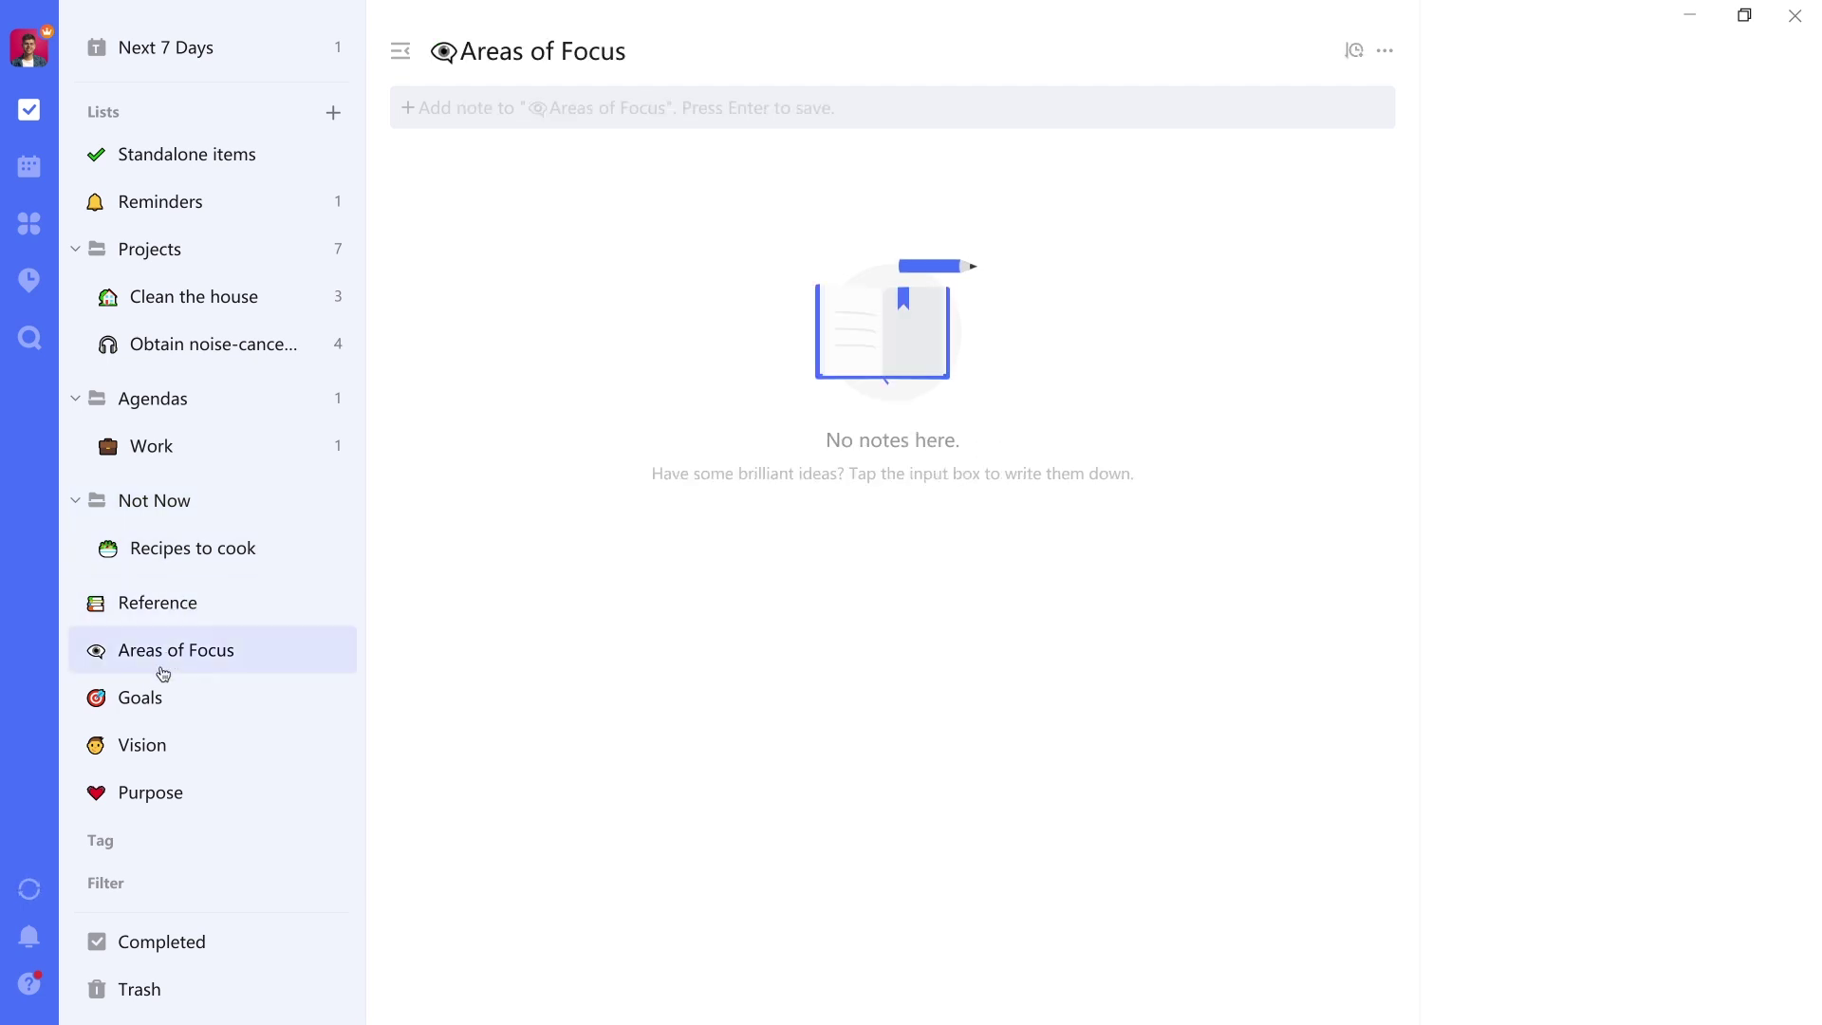
{"action": "left_click", "coordinate": [158, 701]}
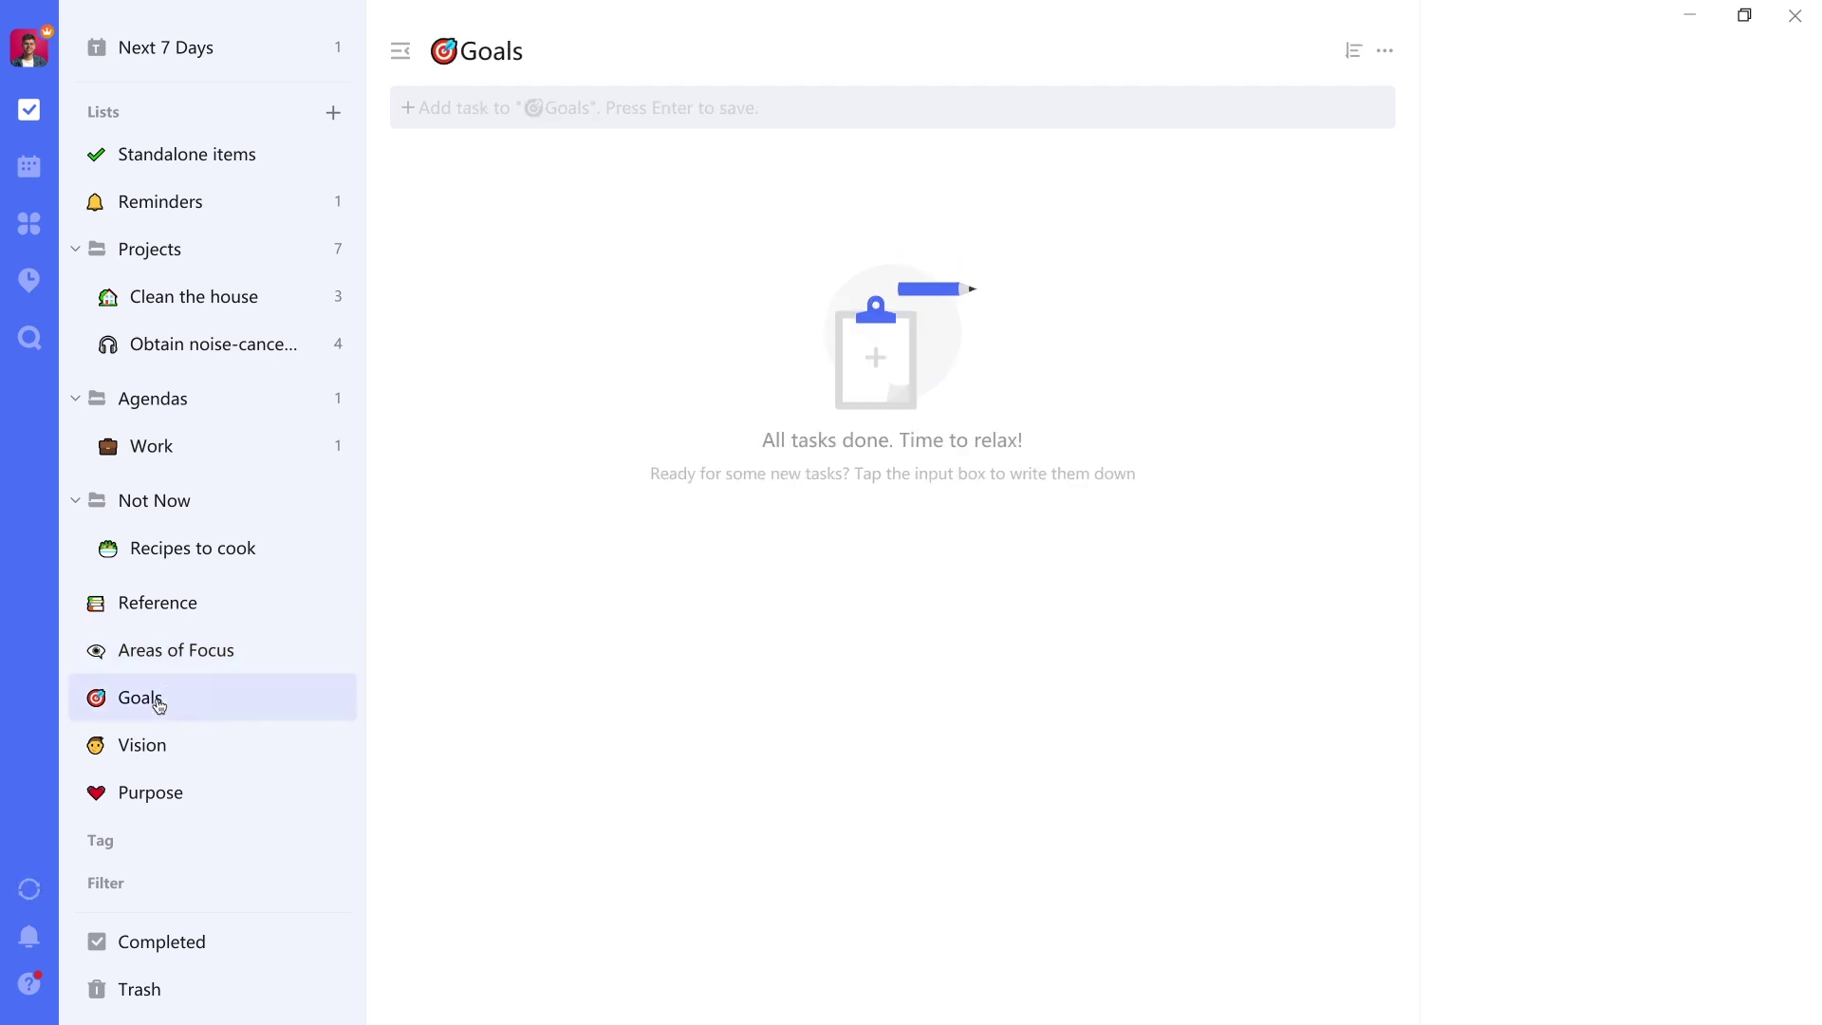
{"action": "left_click", "coordinate": [153, 752]}
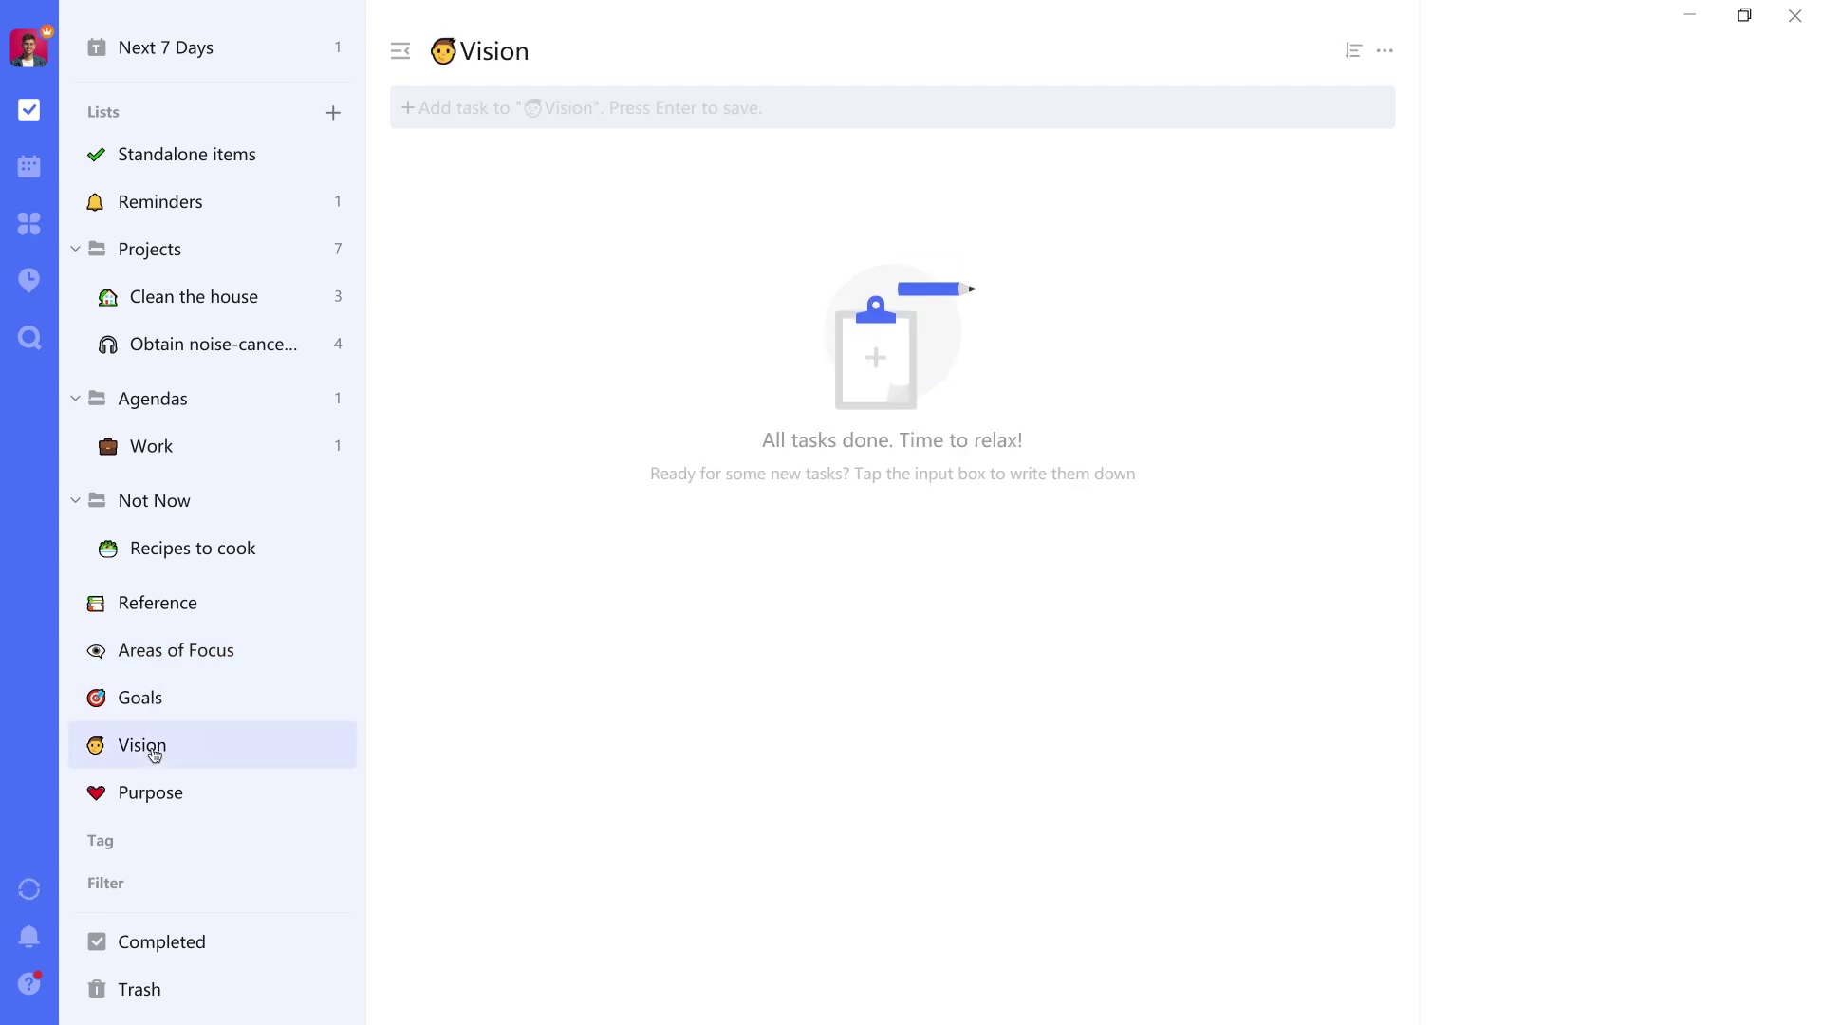
{"action": "left_click", "coordinate": [155, 793]}
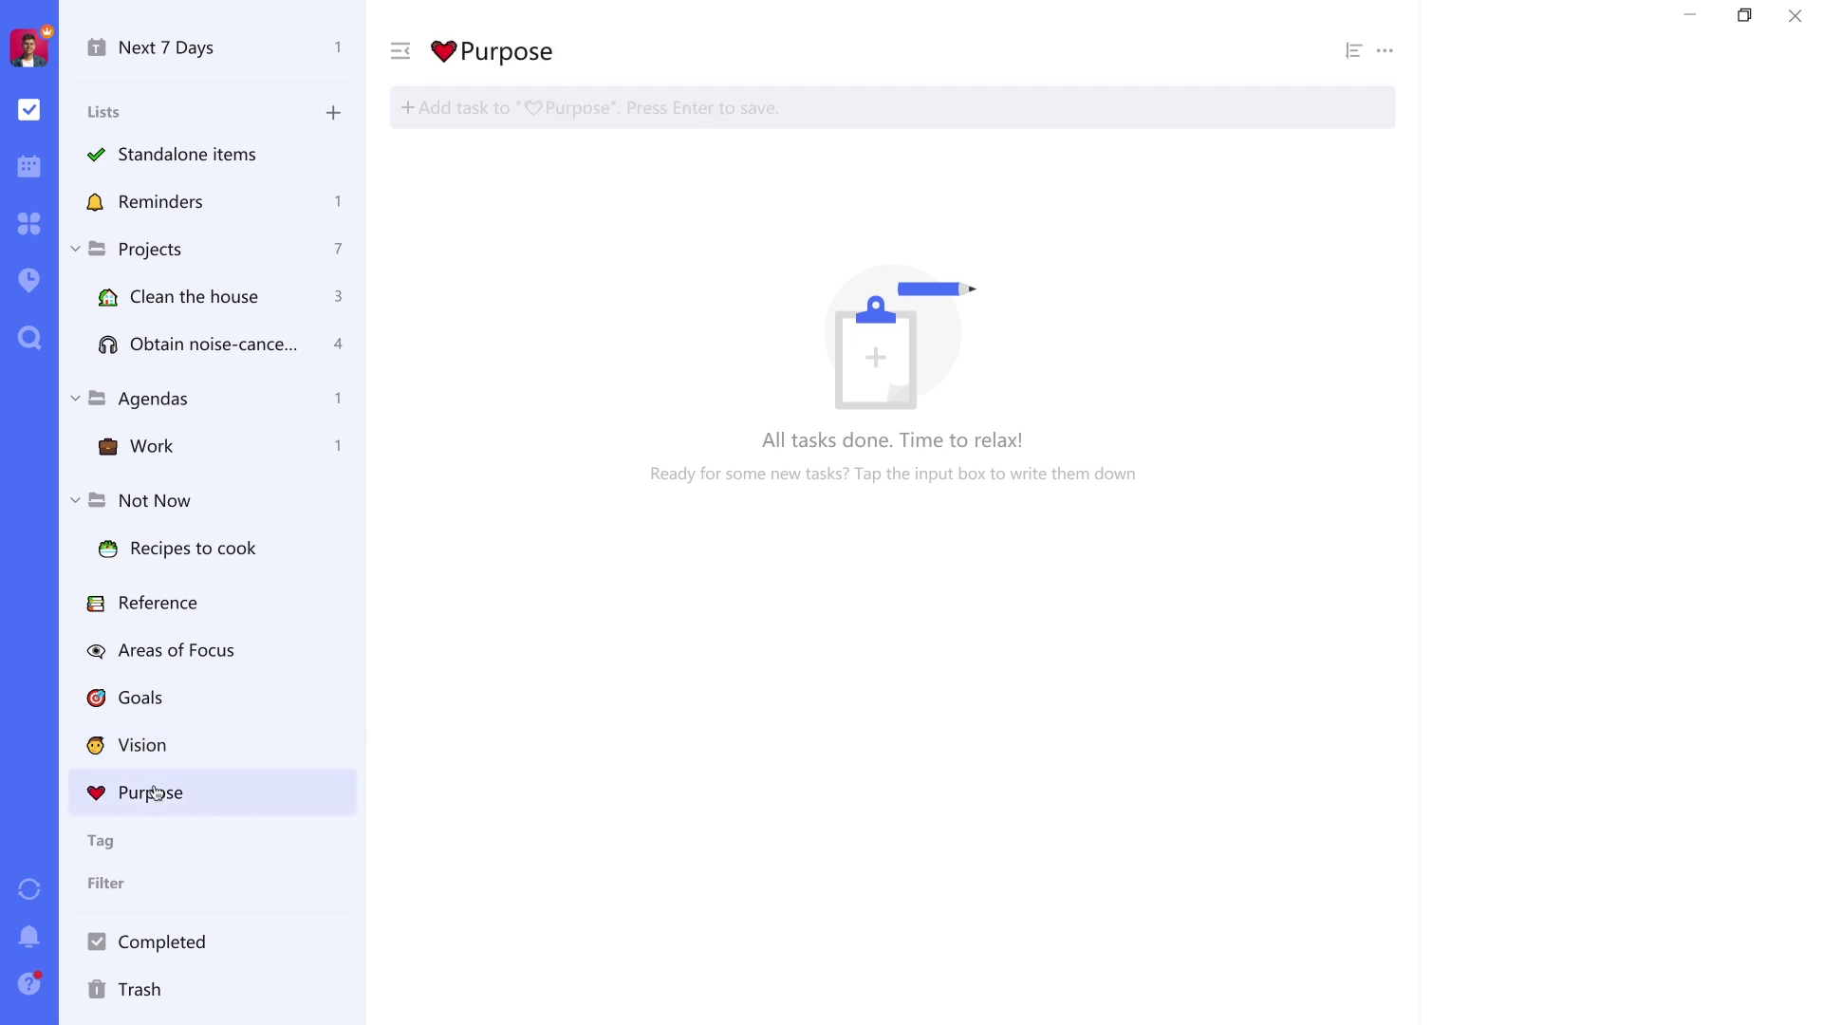
{"action": "scroll", "coordinate": [156, 792], "scroll_direction": "up", "scroll_amount": 1}
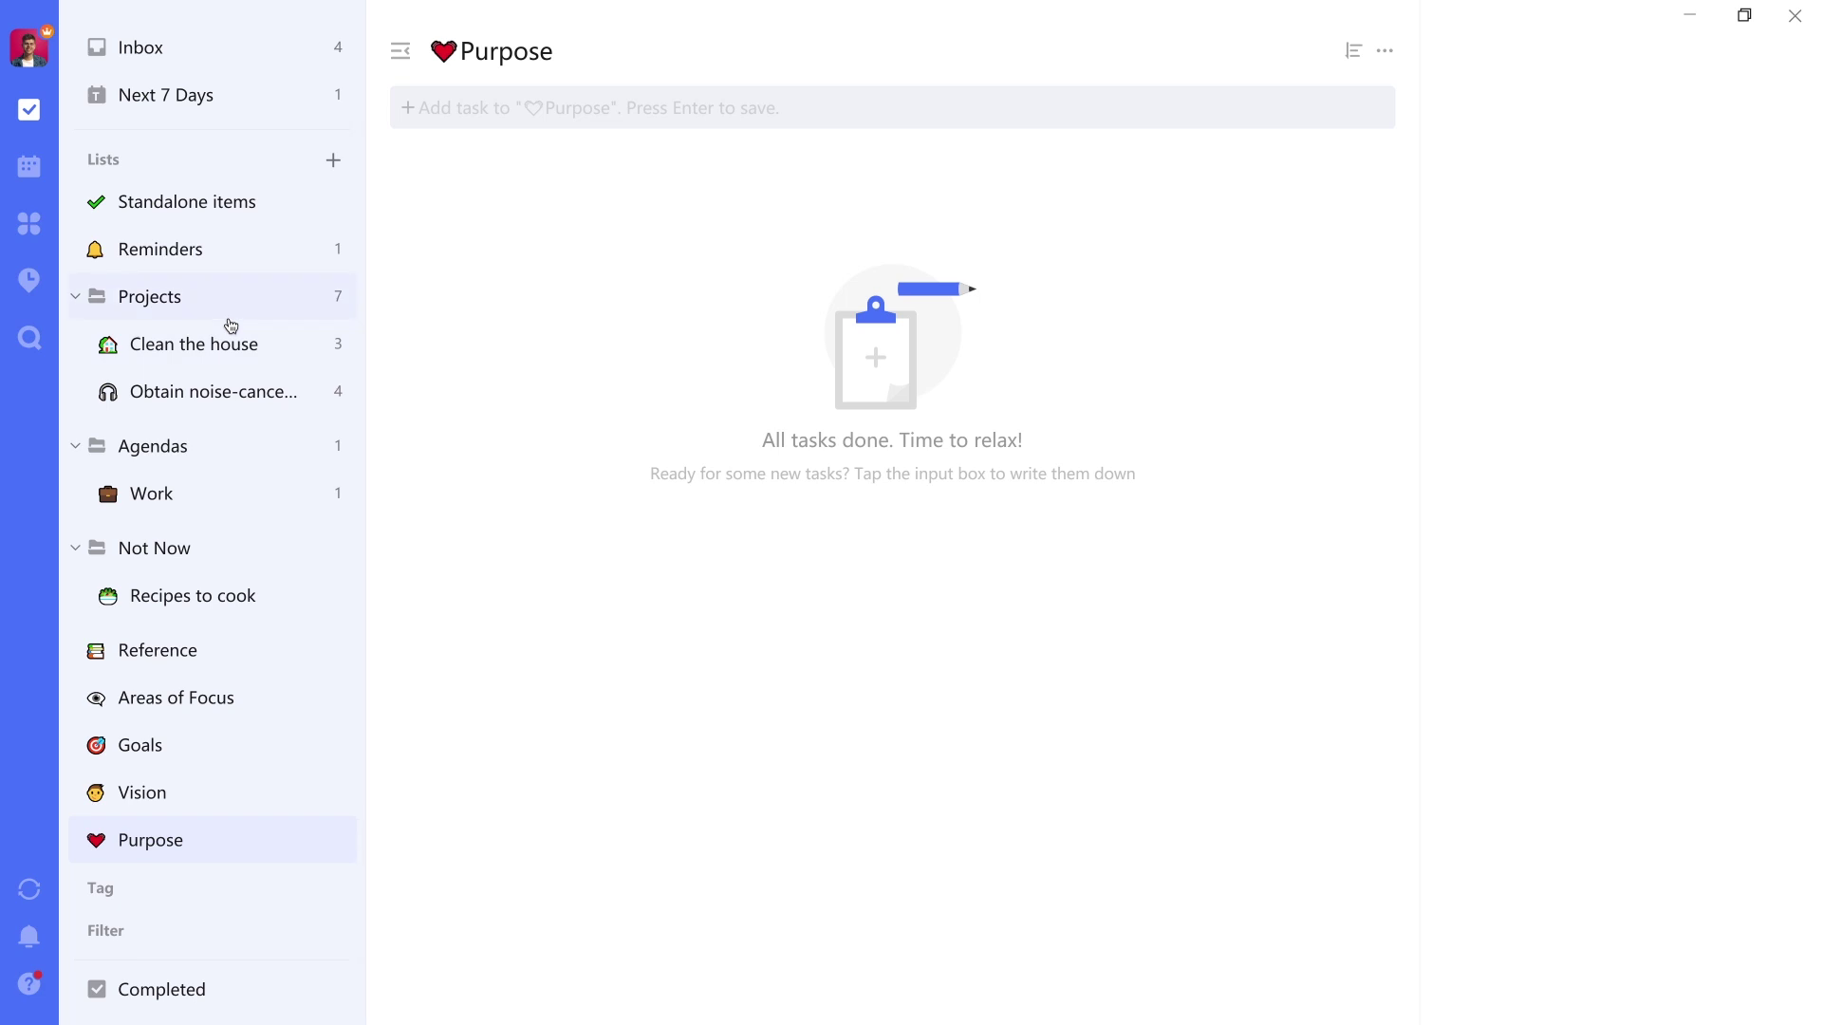
Step: Go from Standalone items to the Reminders list holding My museum reservation
{"action": "left_click", "coordinate": [237, 214]}
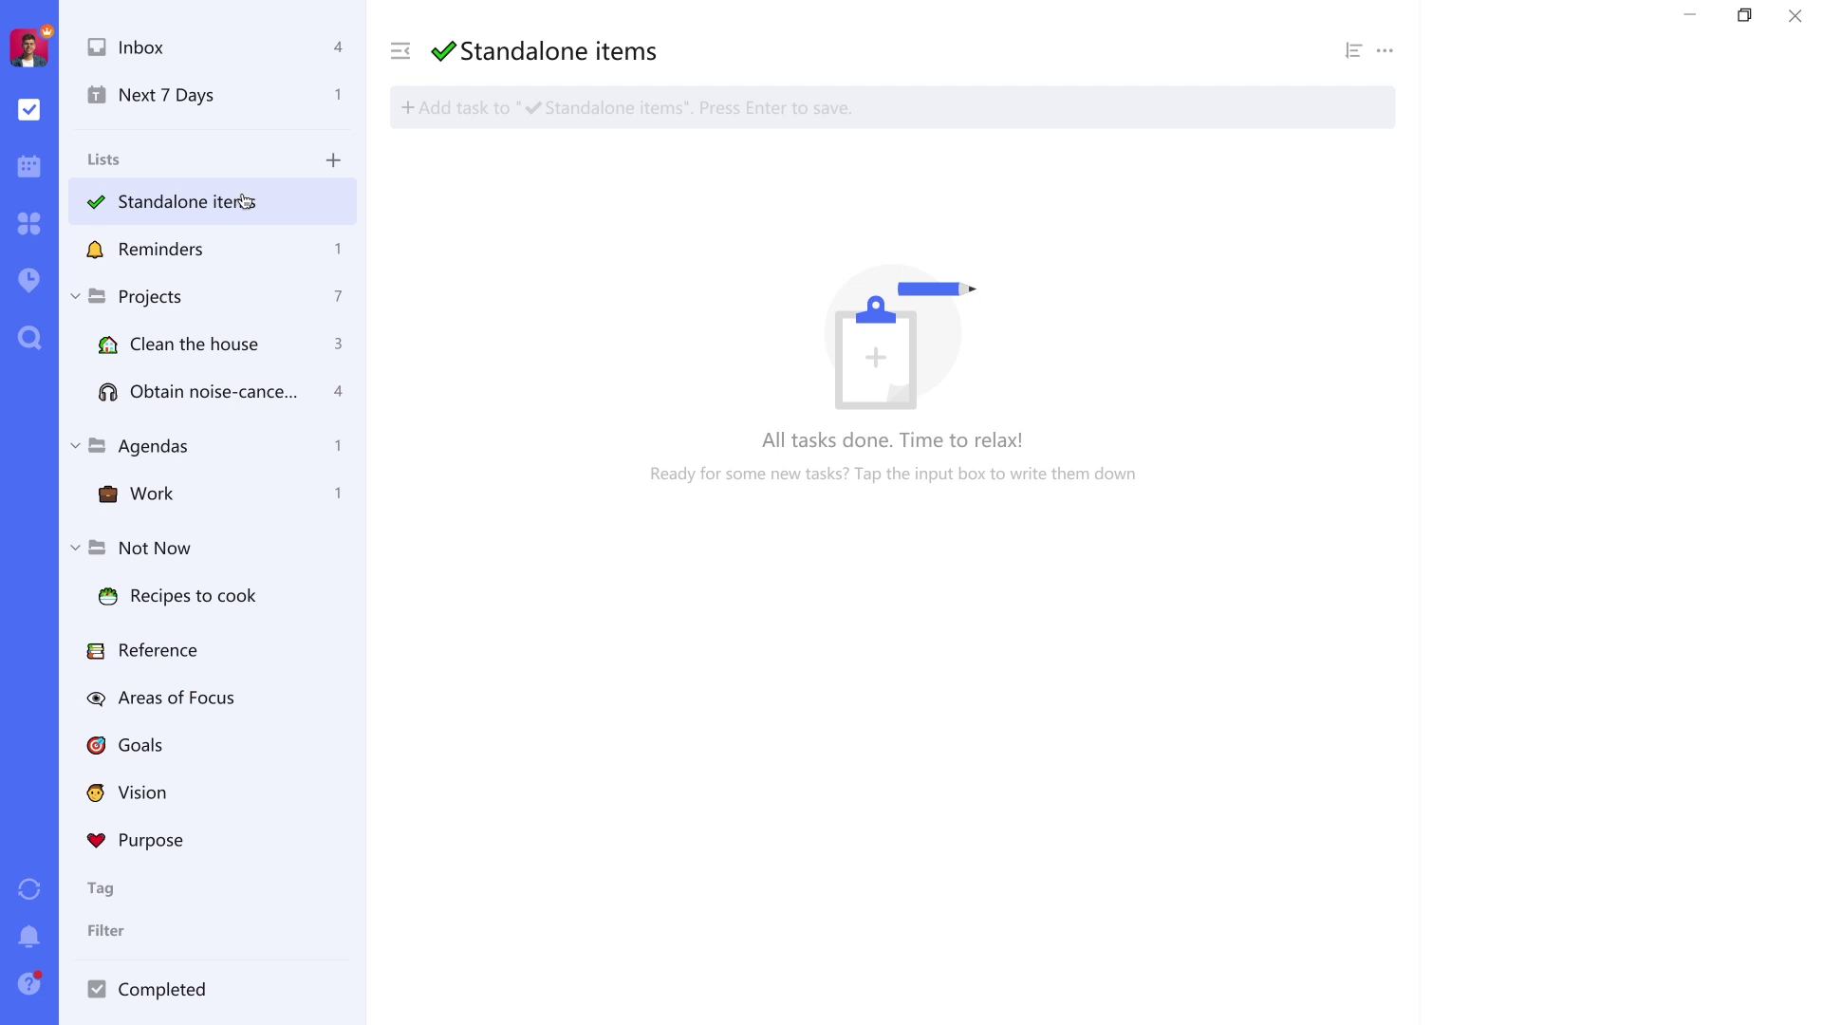
{"action": "left_click", "coordinate": [228, 249]}
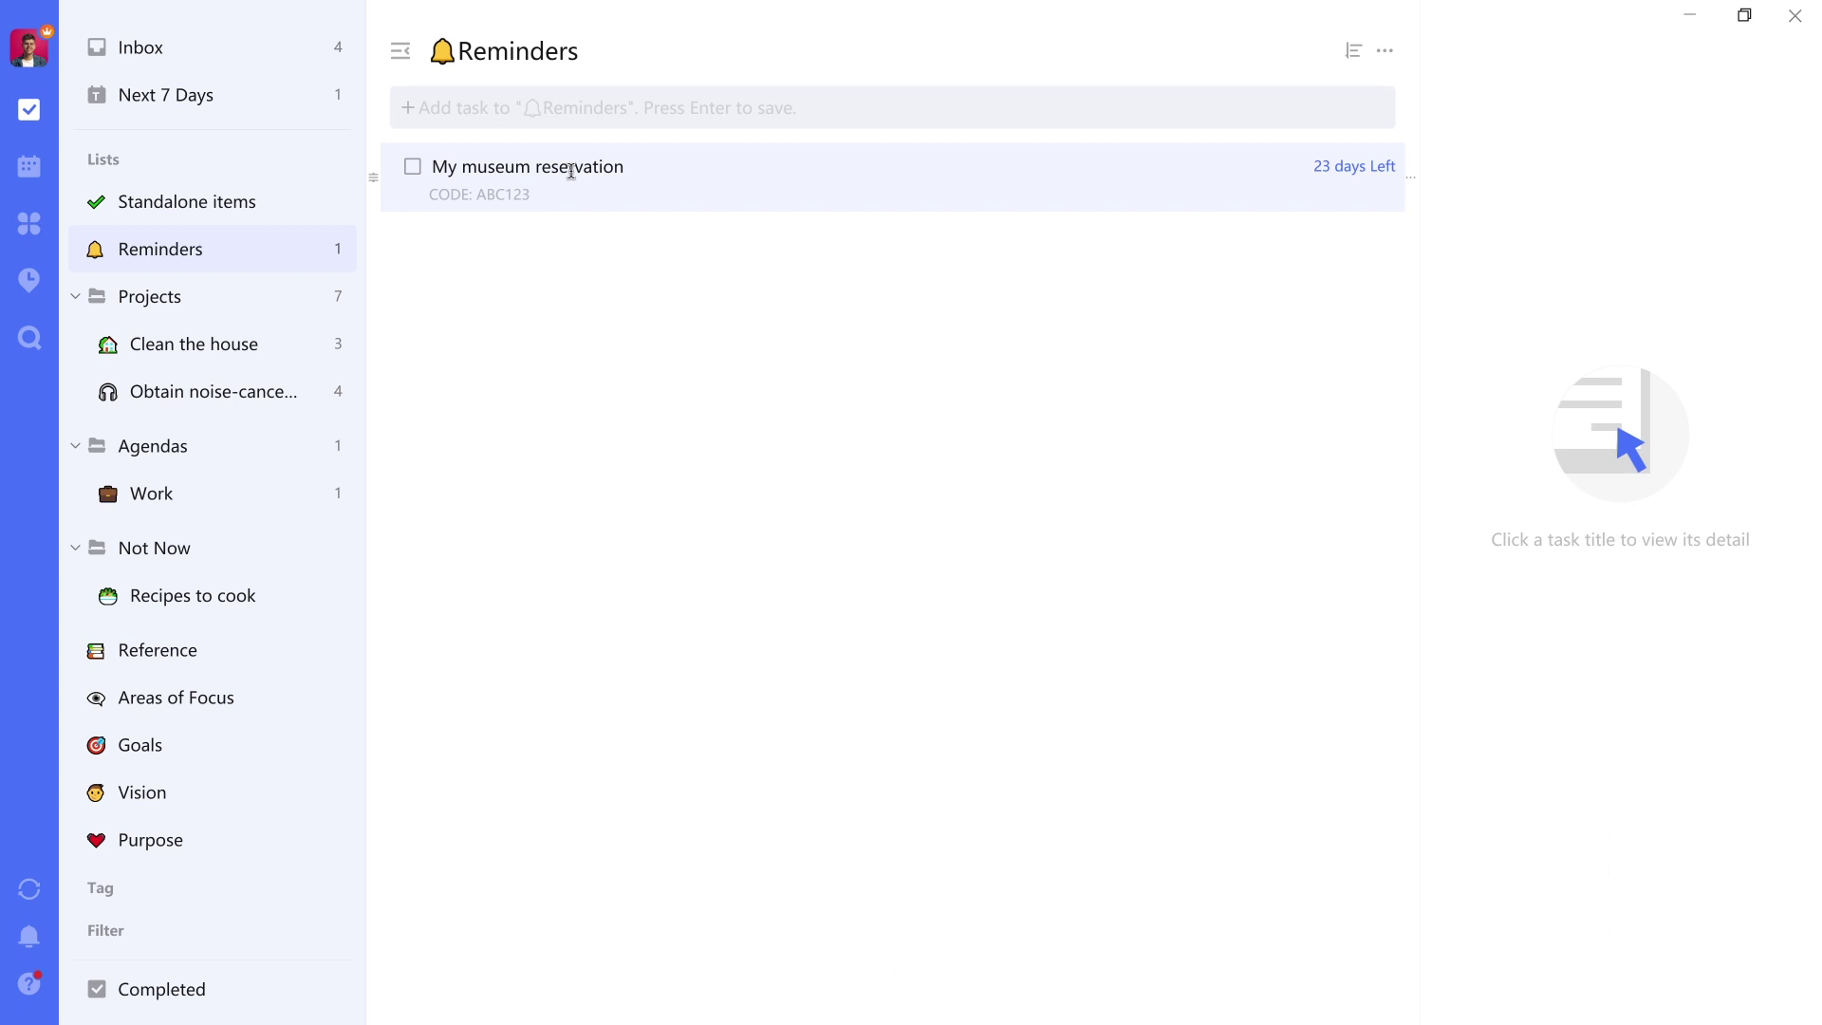
Step: Open My museum reservation, select its reservation code line, and mark the task complete
{"action": "left_click", "coordinate": [571, 171]}
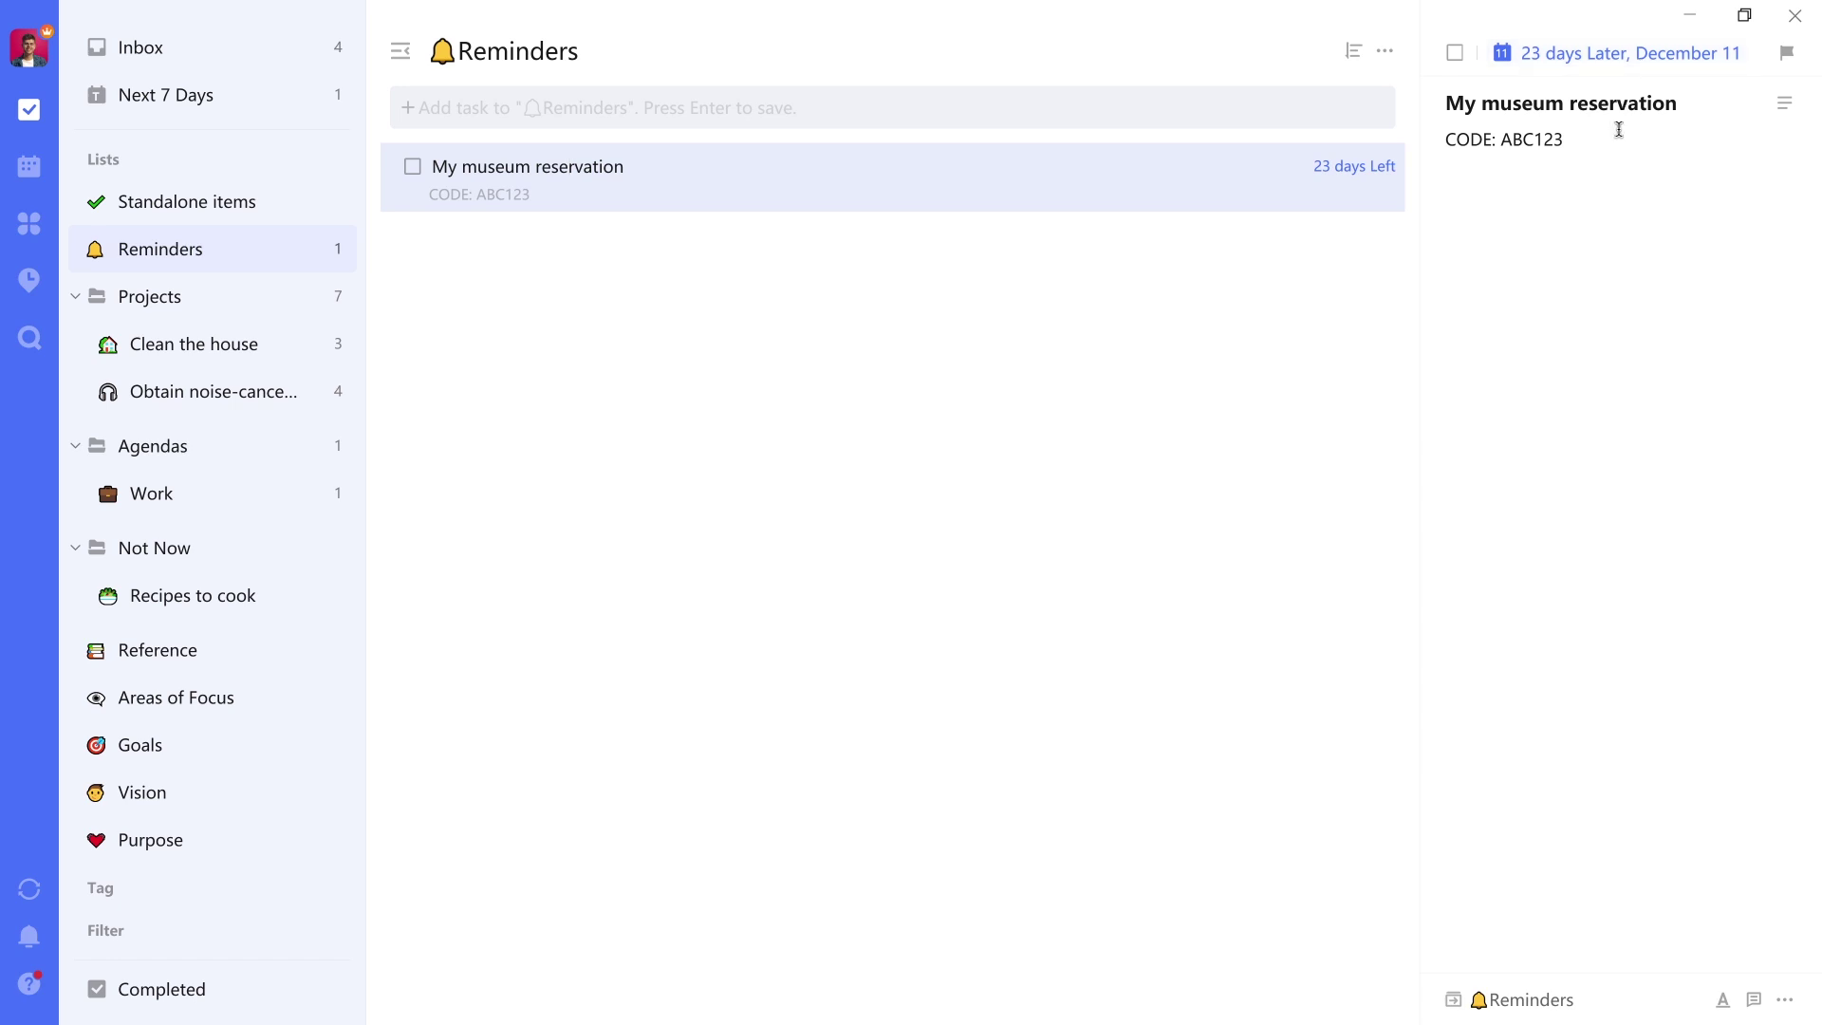
{"action": "left_click_drag", "start_coordinate": [1619, 130], "coordinate": [1446, 133]}
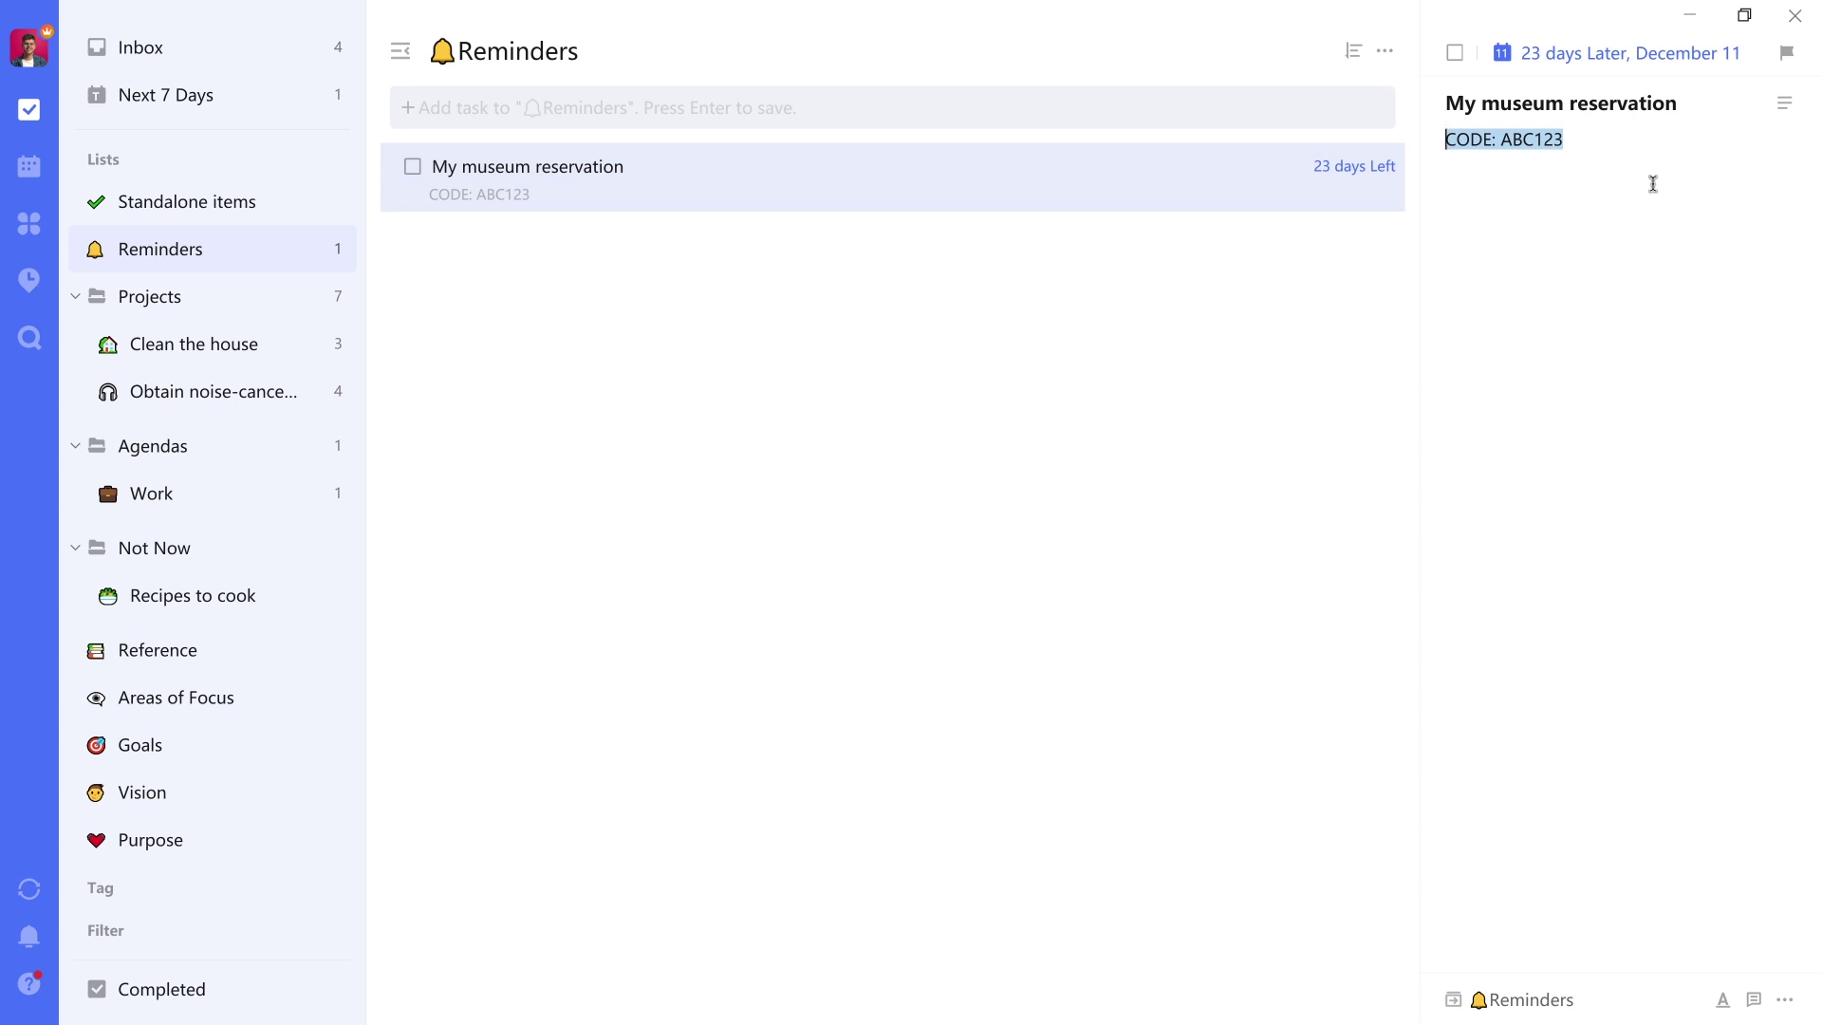
{"action": "left_click", "coordinate": [412, 169]}
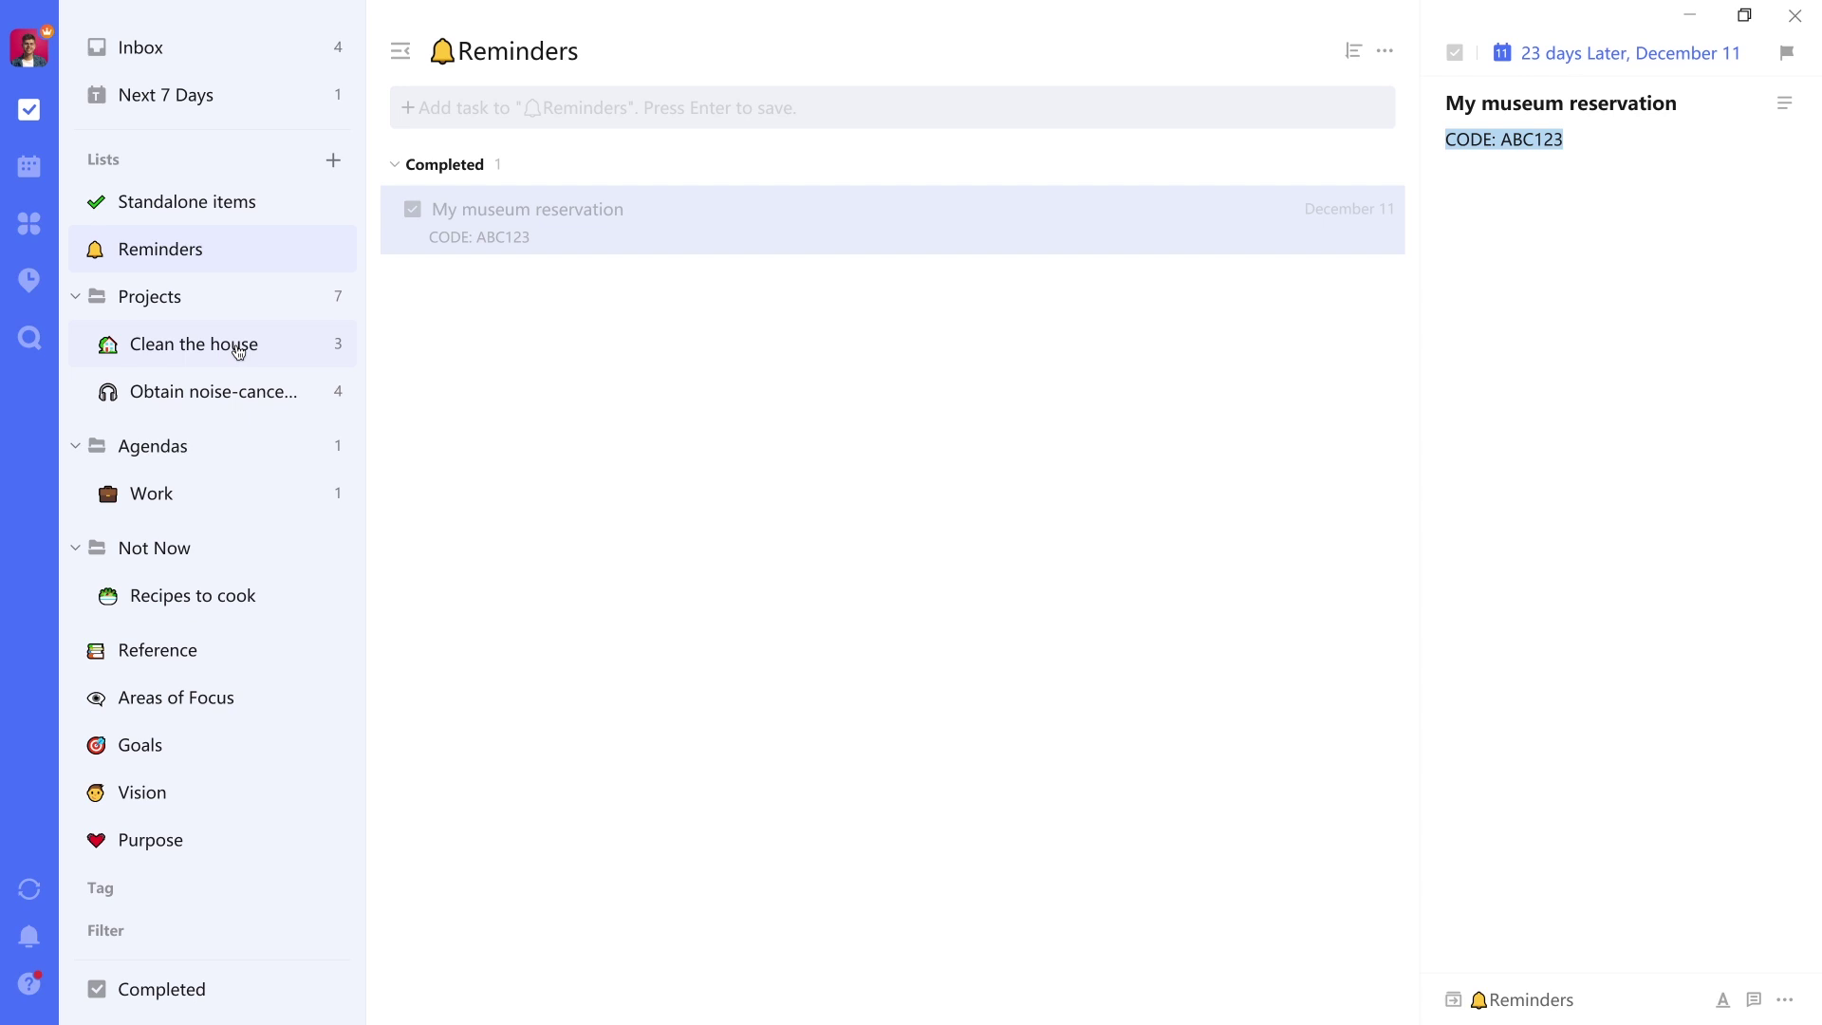
Step: Open the Clean the house project and move Clean living room above Clean bathroom
{"action": "left_click", "coordinate": [238, 352]}
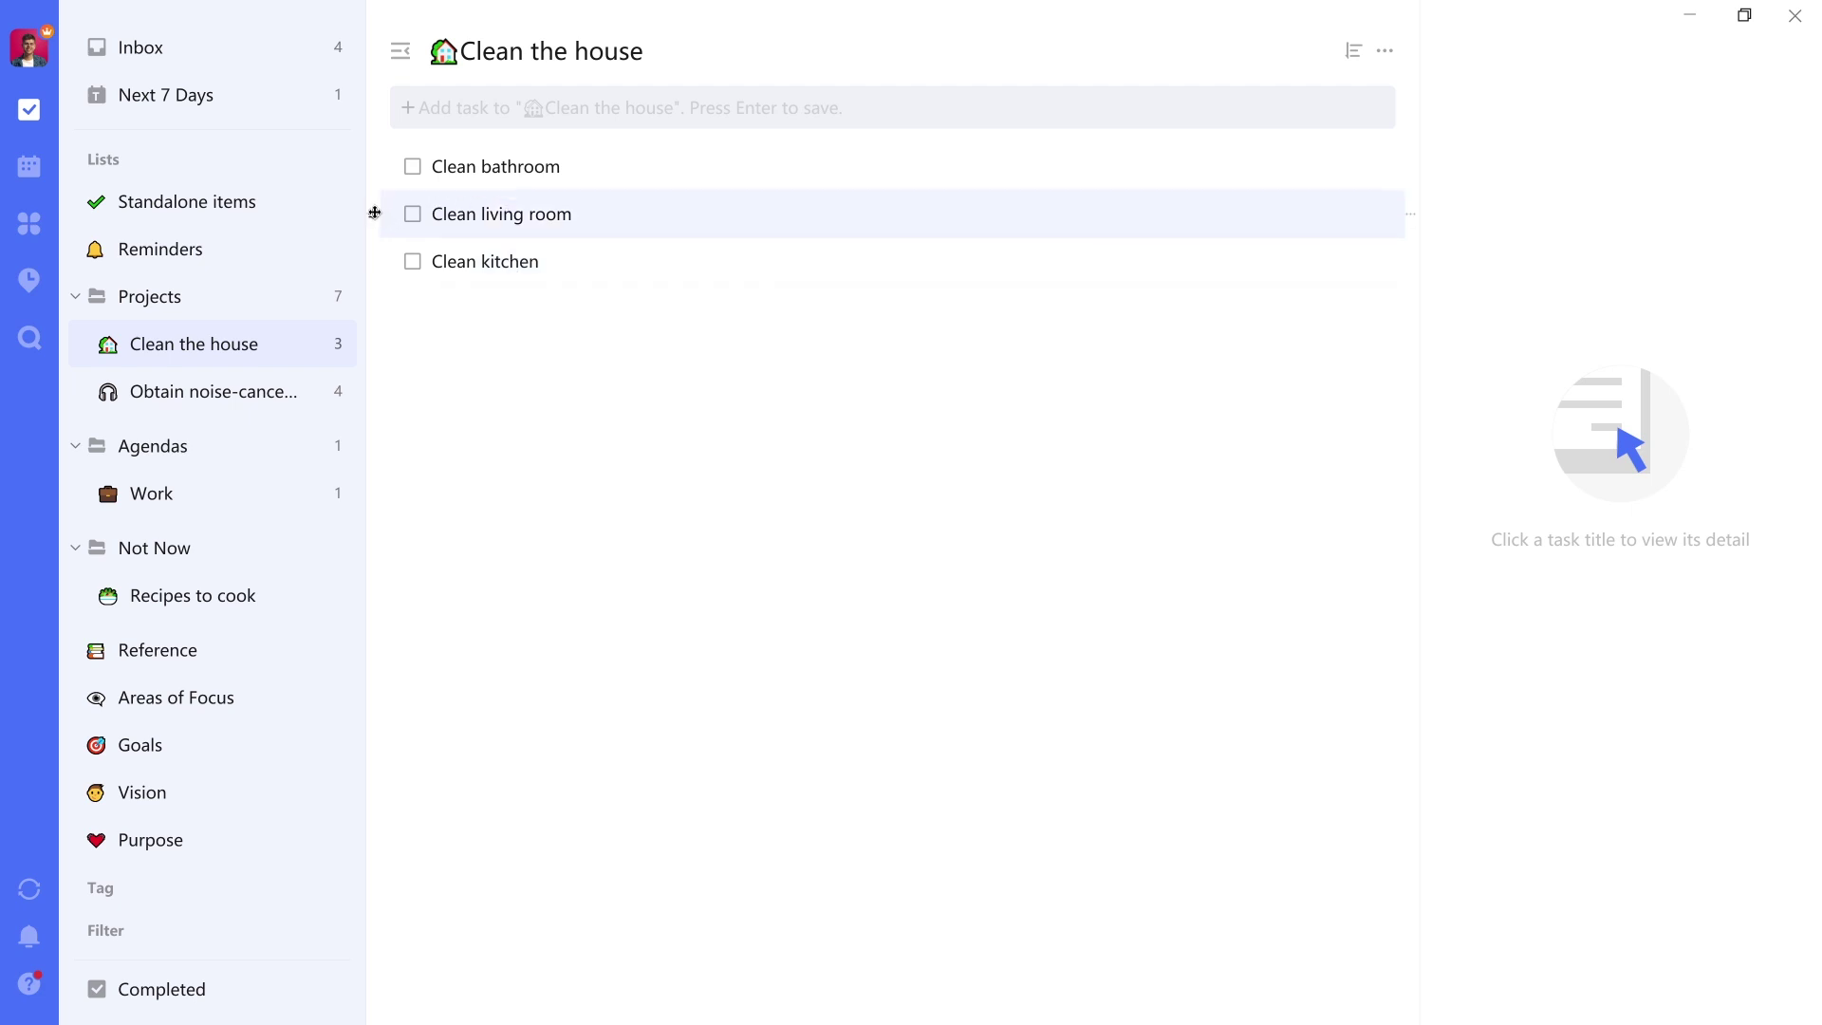
{"action": "left_click_drag", "start_coordinate": [373, 214], "coordinate": [384, 169]}
{"action": "left_click", "coordinate": [217, 400]}
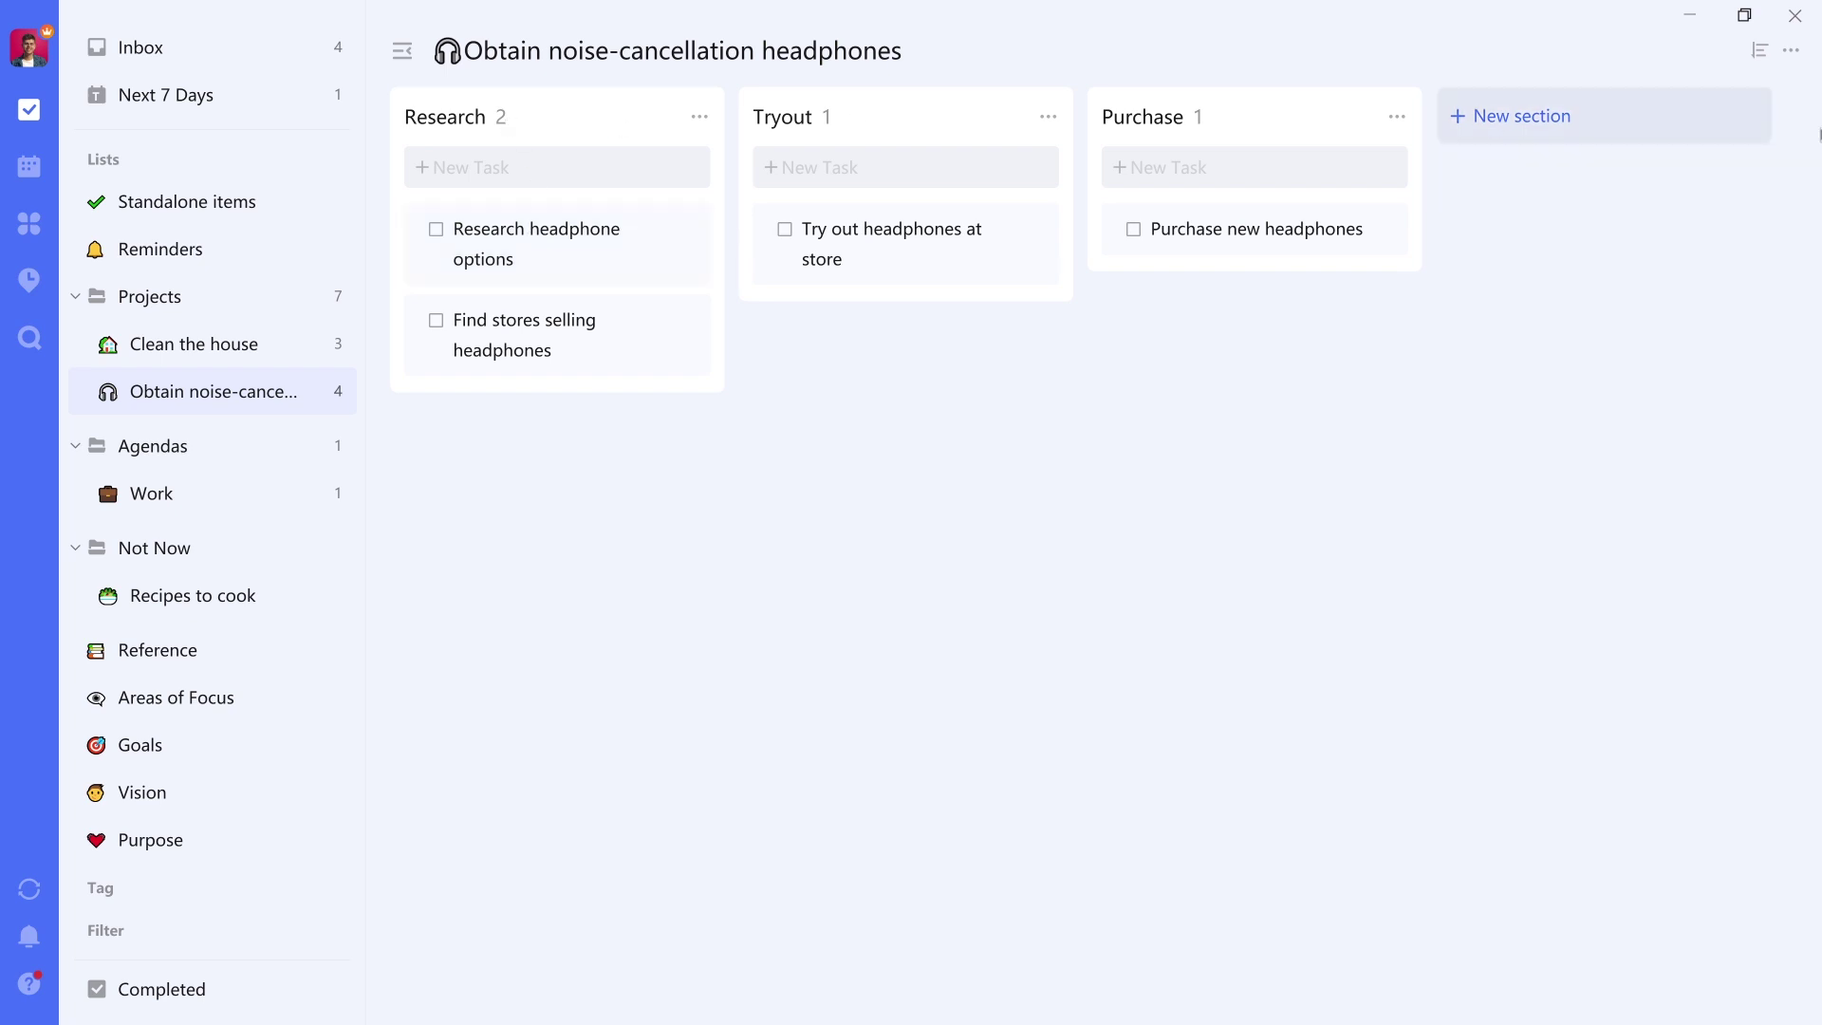
{"action": "left_click", "coordinate": [1794, 53]}
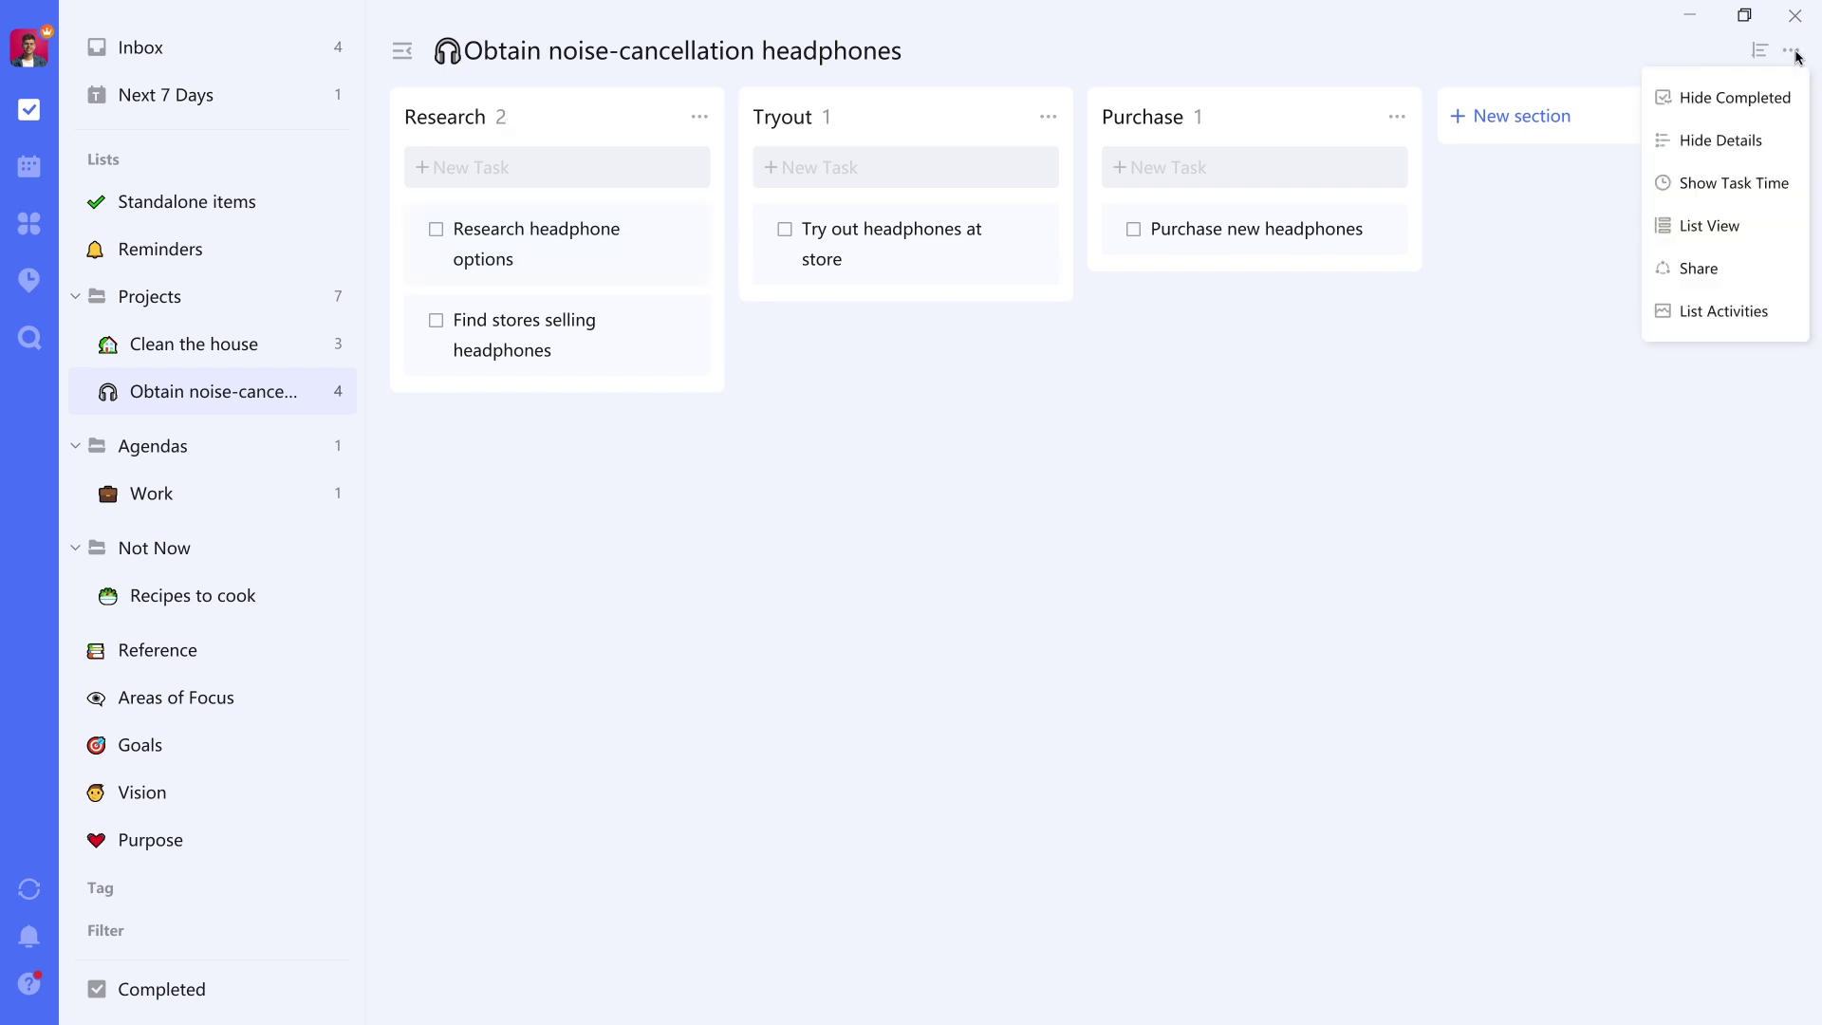
{"action": "left_click", "coordinate": [1725, 224]}
{"action": "left_click", "coordinate": [1385, 50]}
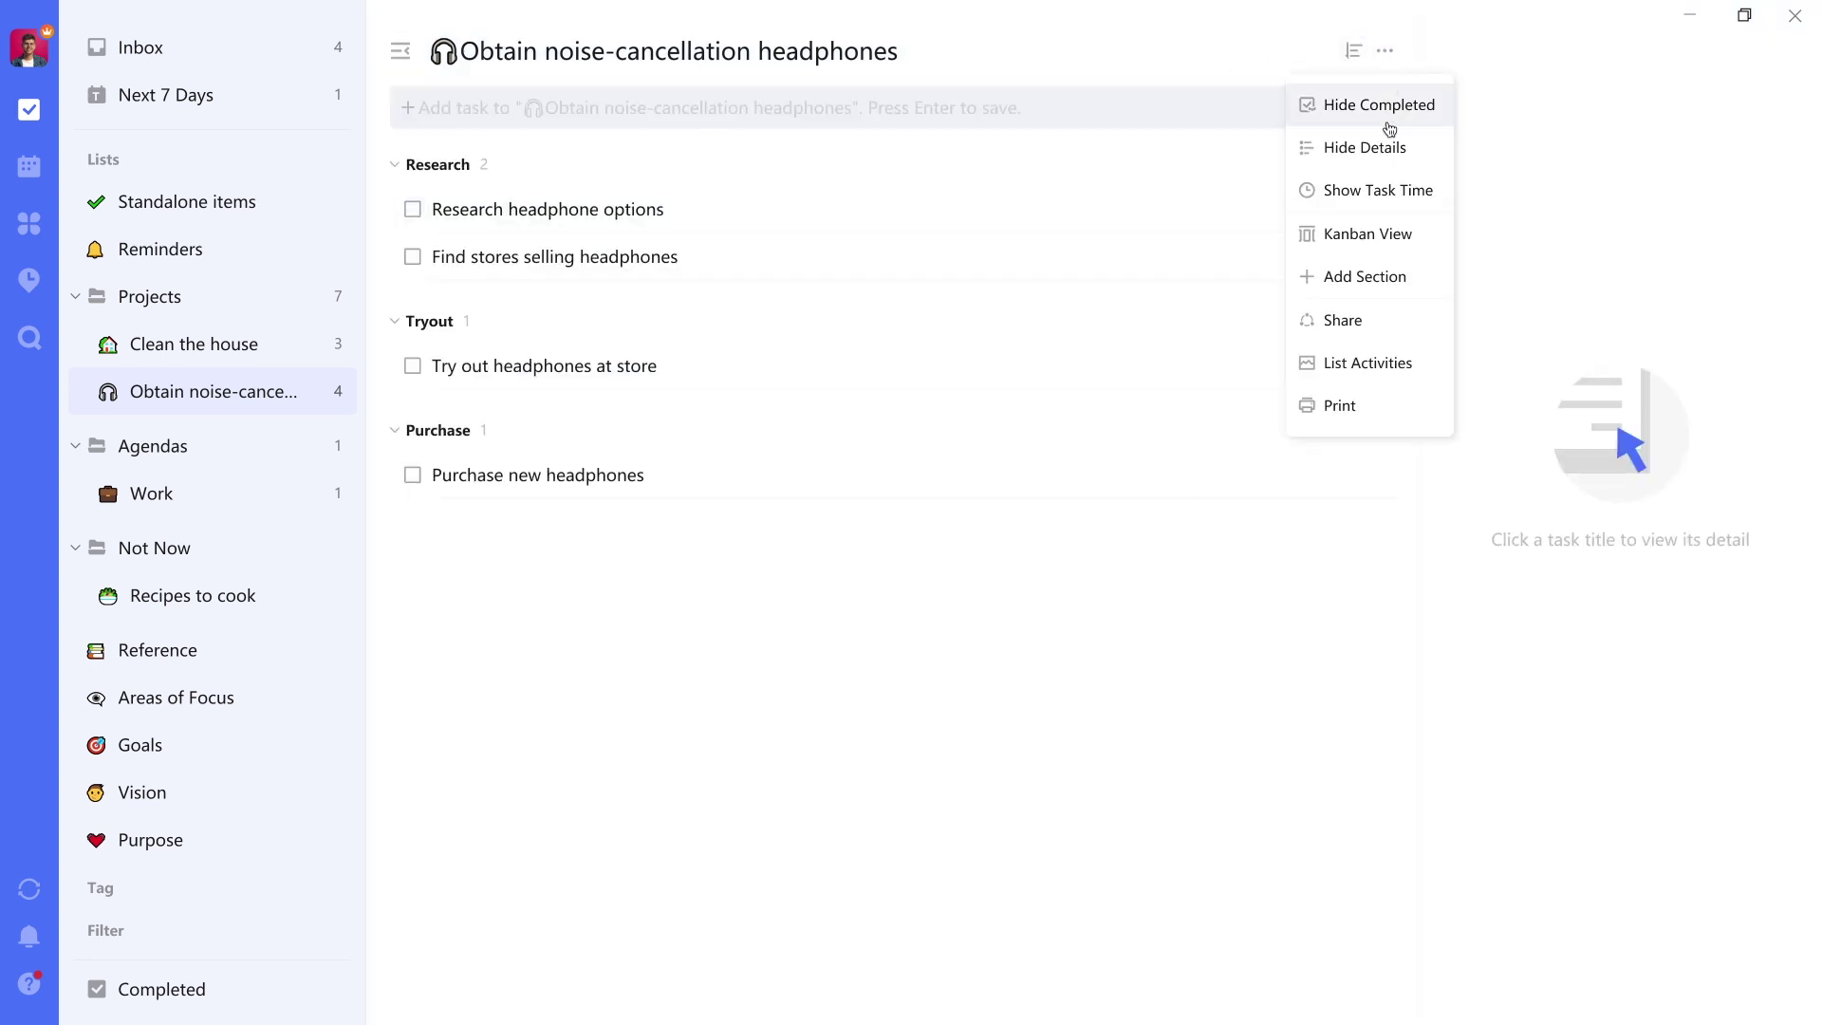
{"action": "left_click", "coordinate": [1369, 237]}
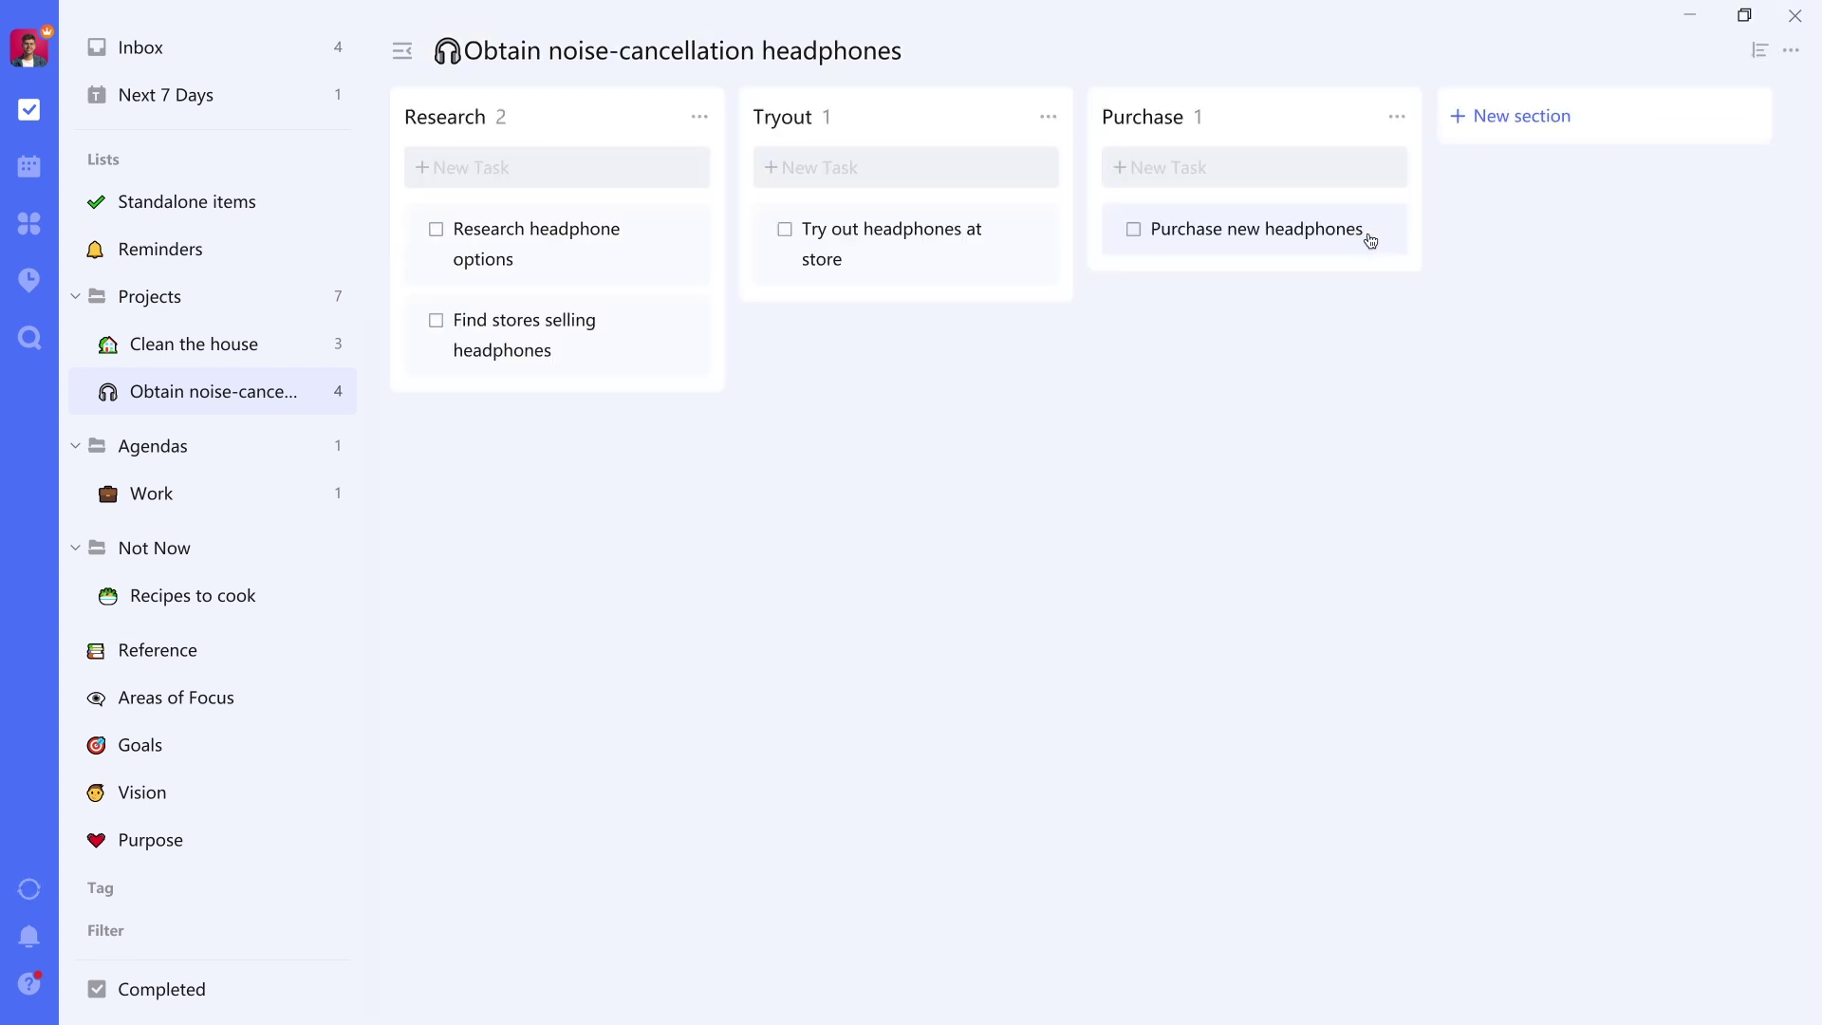
Step: Open the Work agenda under Agendas and show the Colleague 1 task's details
{"action": "left_click", "coordinate": [161, 462]}
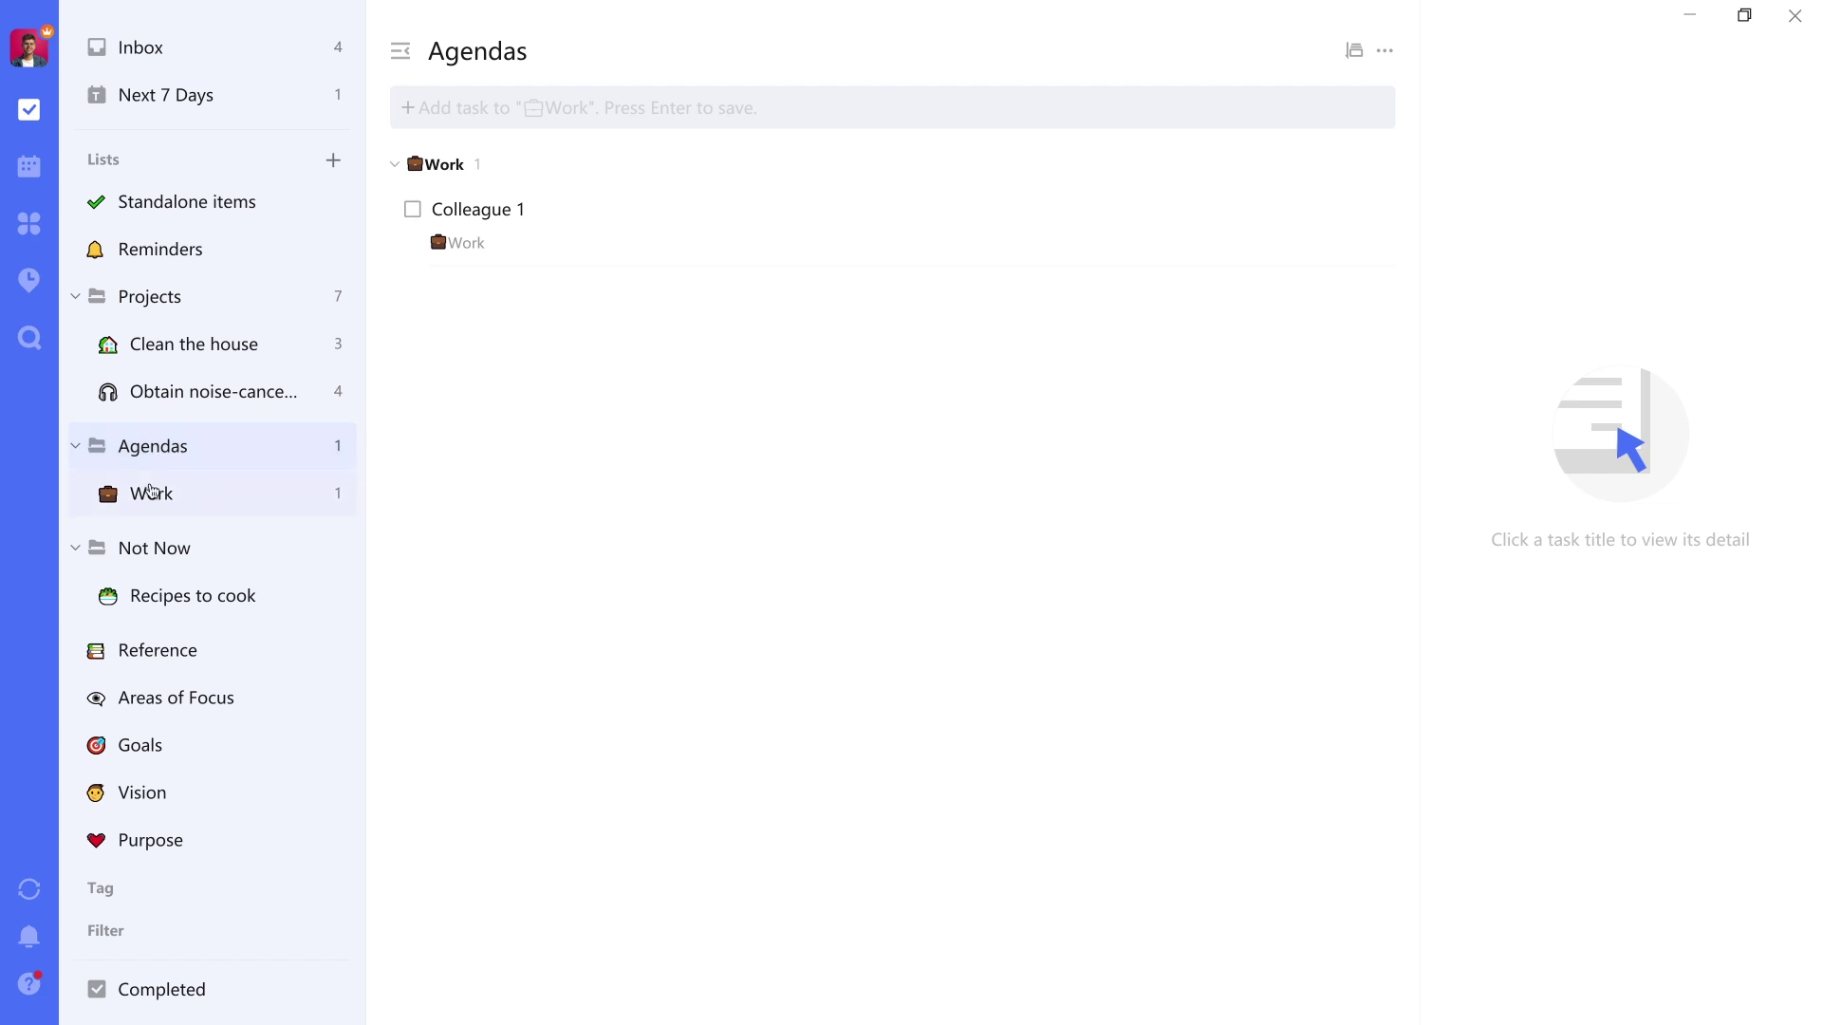
{"action": "left_click", "coordinate": [152, 491]}
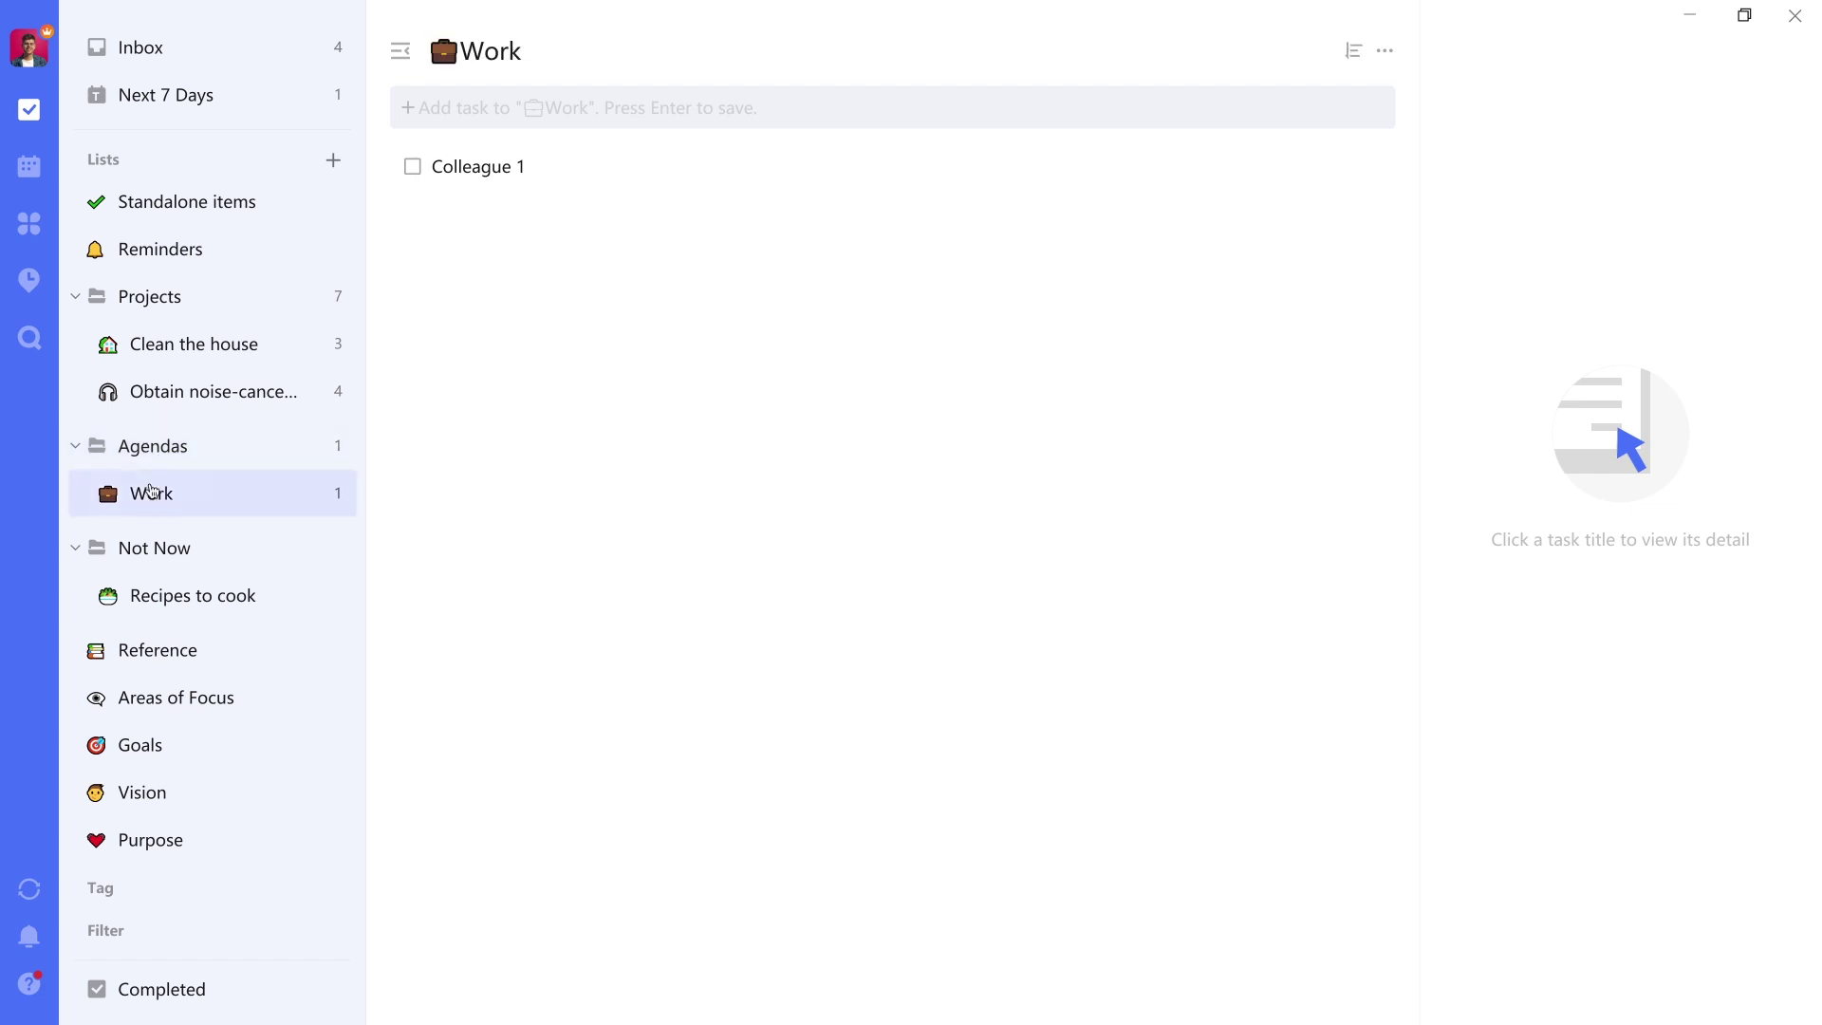
{"action": "left_click", "coordinate": [645, 168]}
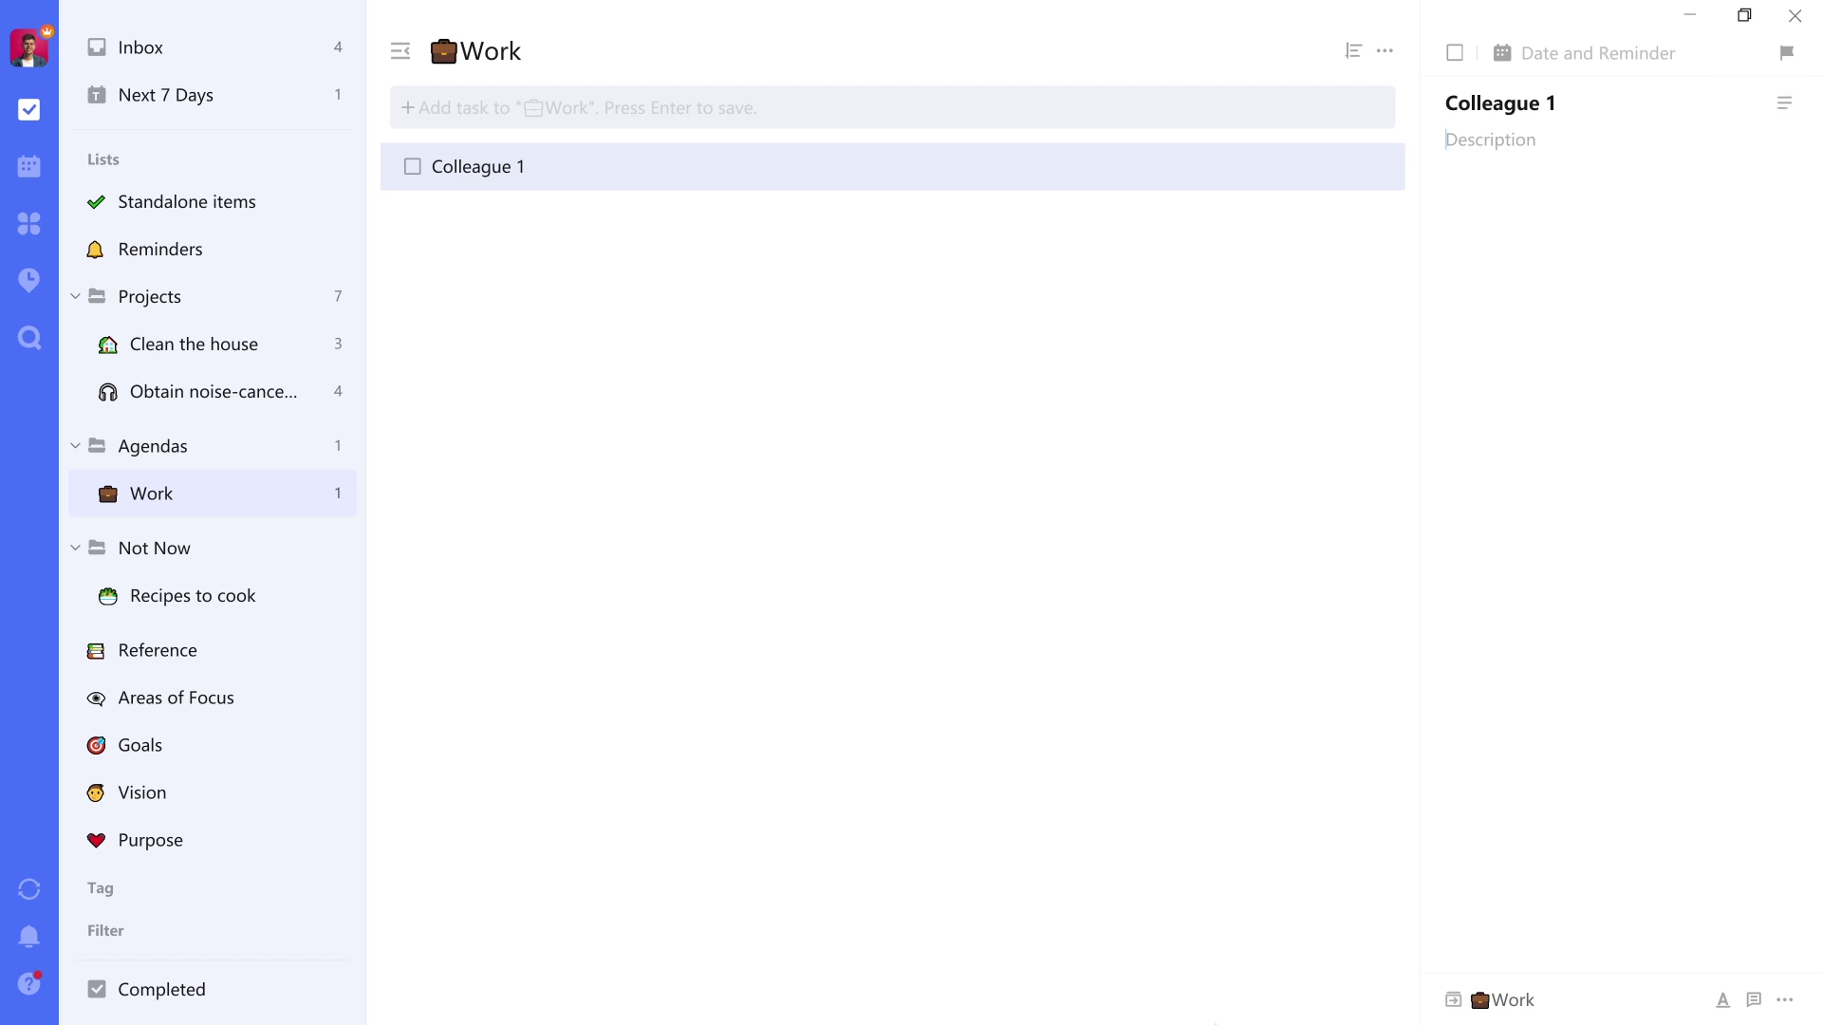
Step: Add subtasks 'Talking point' and 'Ask about X' to Colleague 1, then collapse and re-expand them
{"action": "left_click", "coordinate": [1786, 1001]}
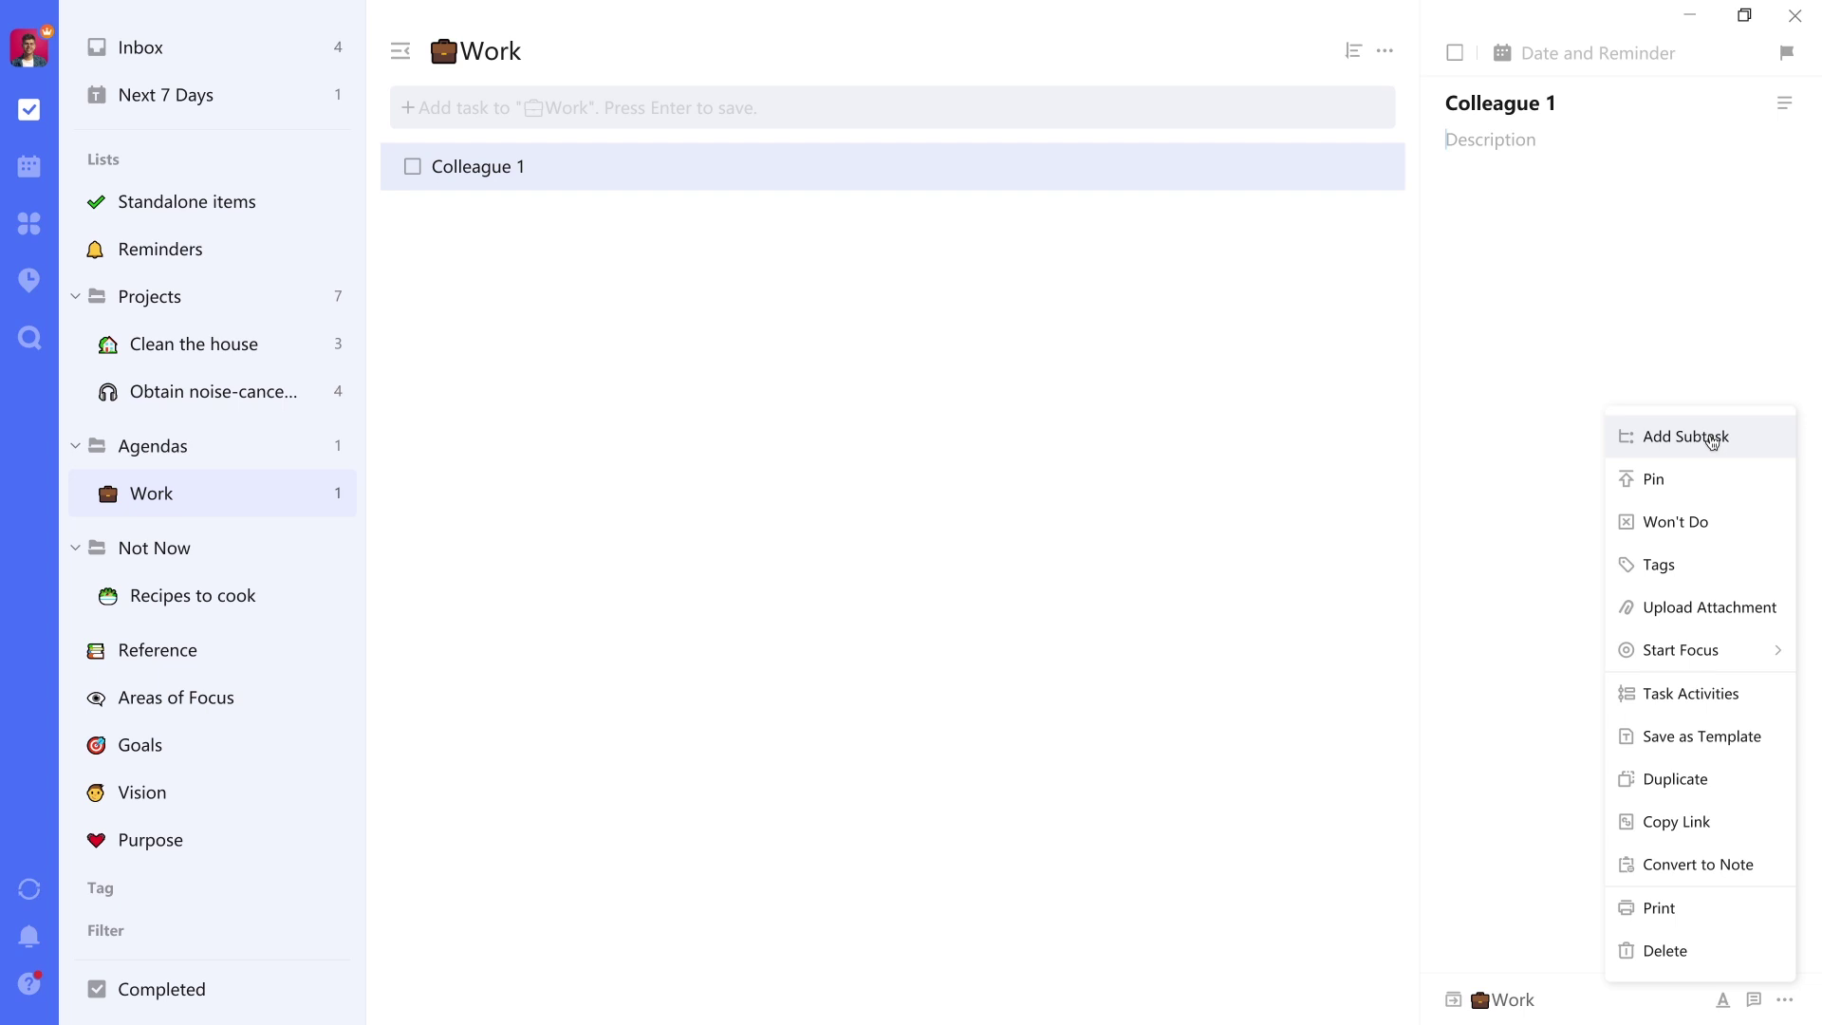
{"action": "left_click", "coordinate": [1712, 439]}
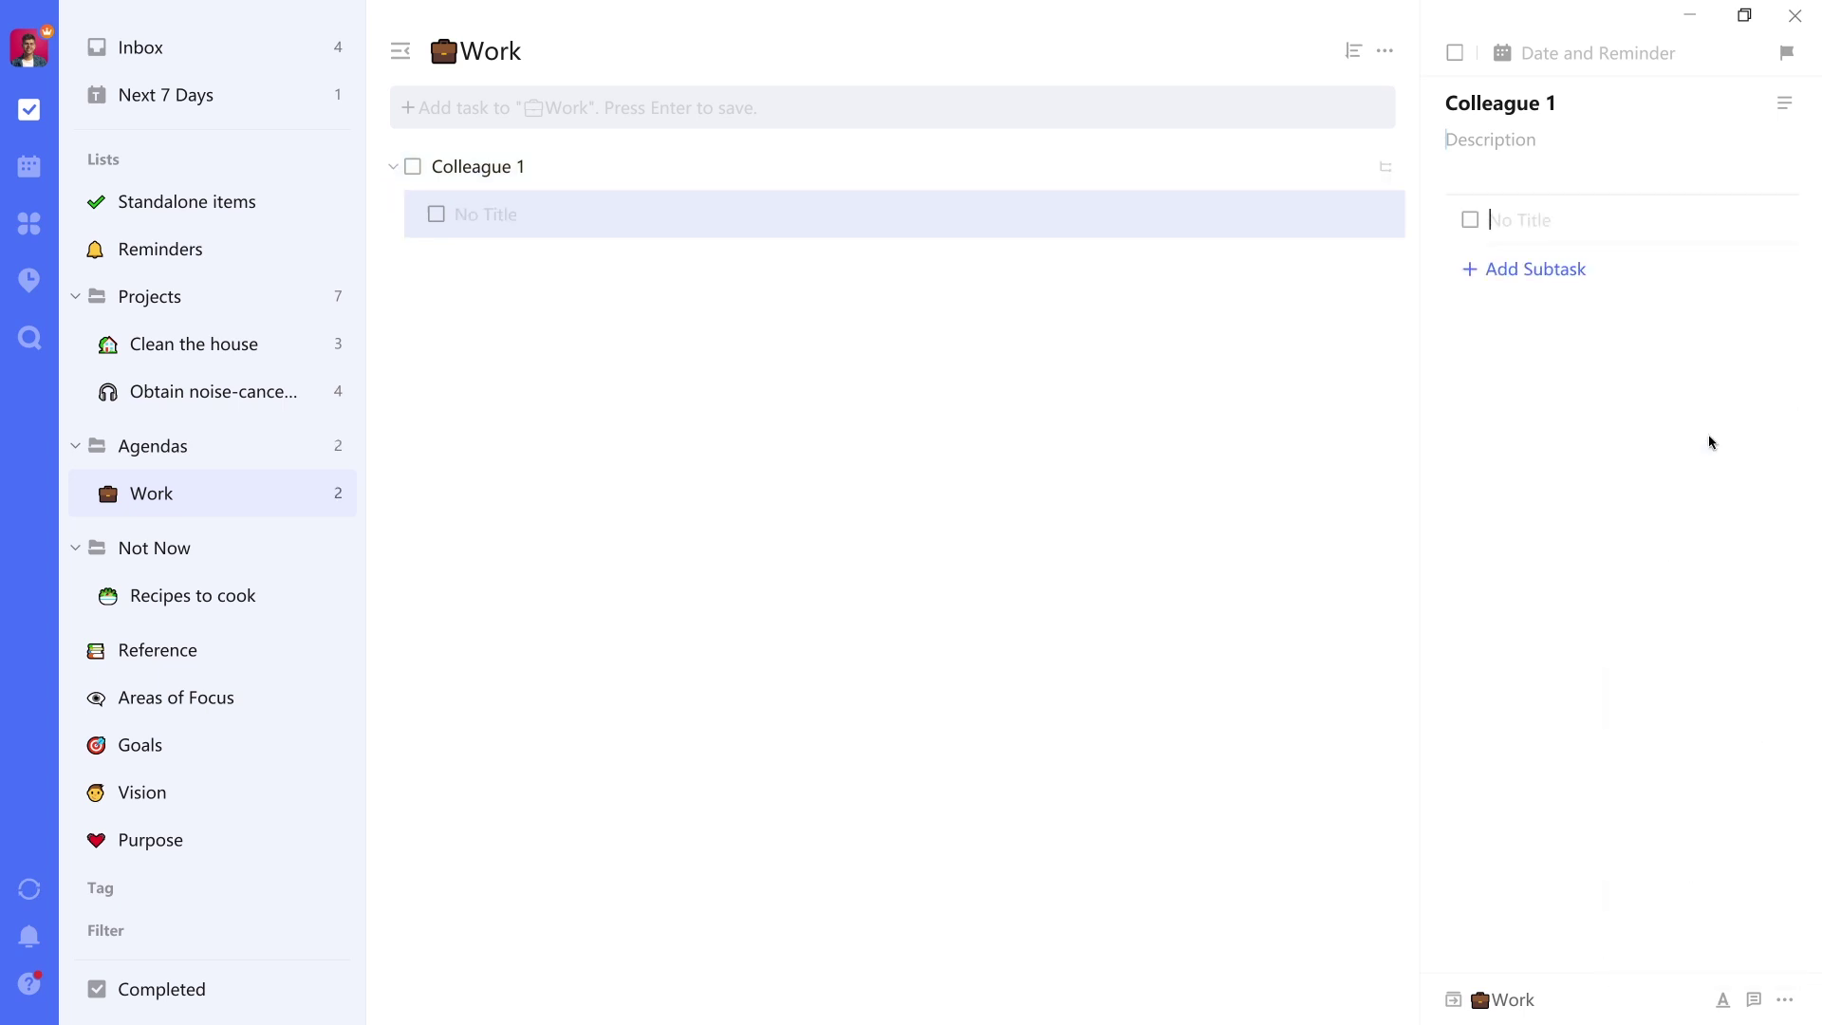
{"action": "type", "text": "Talking points"}
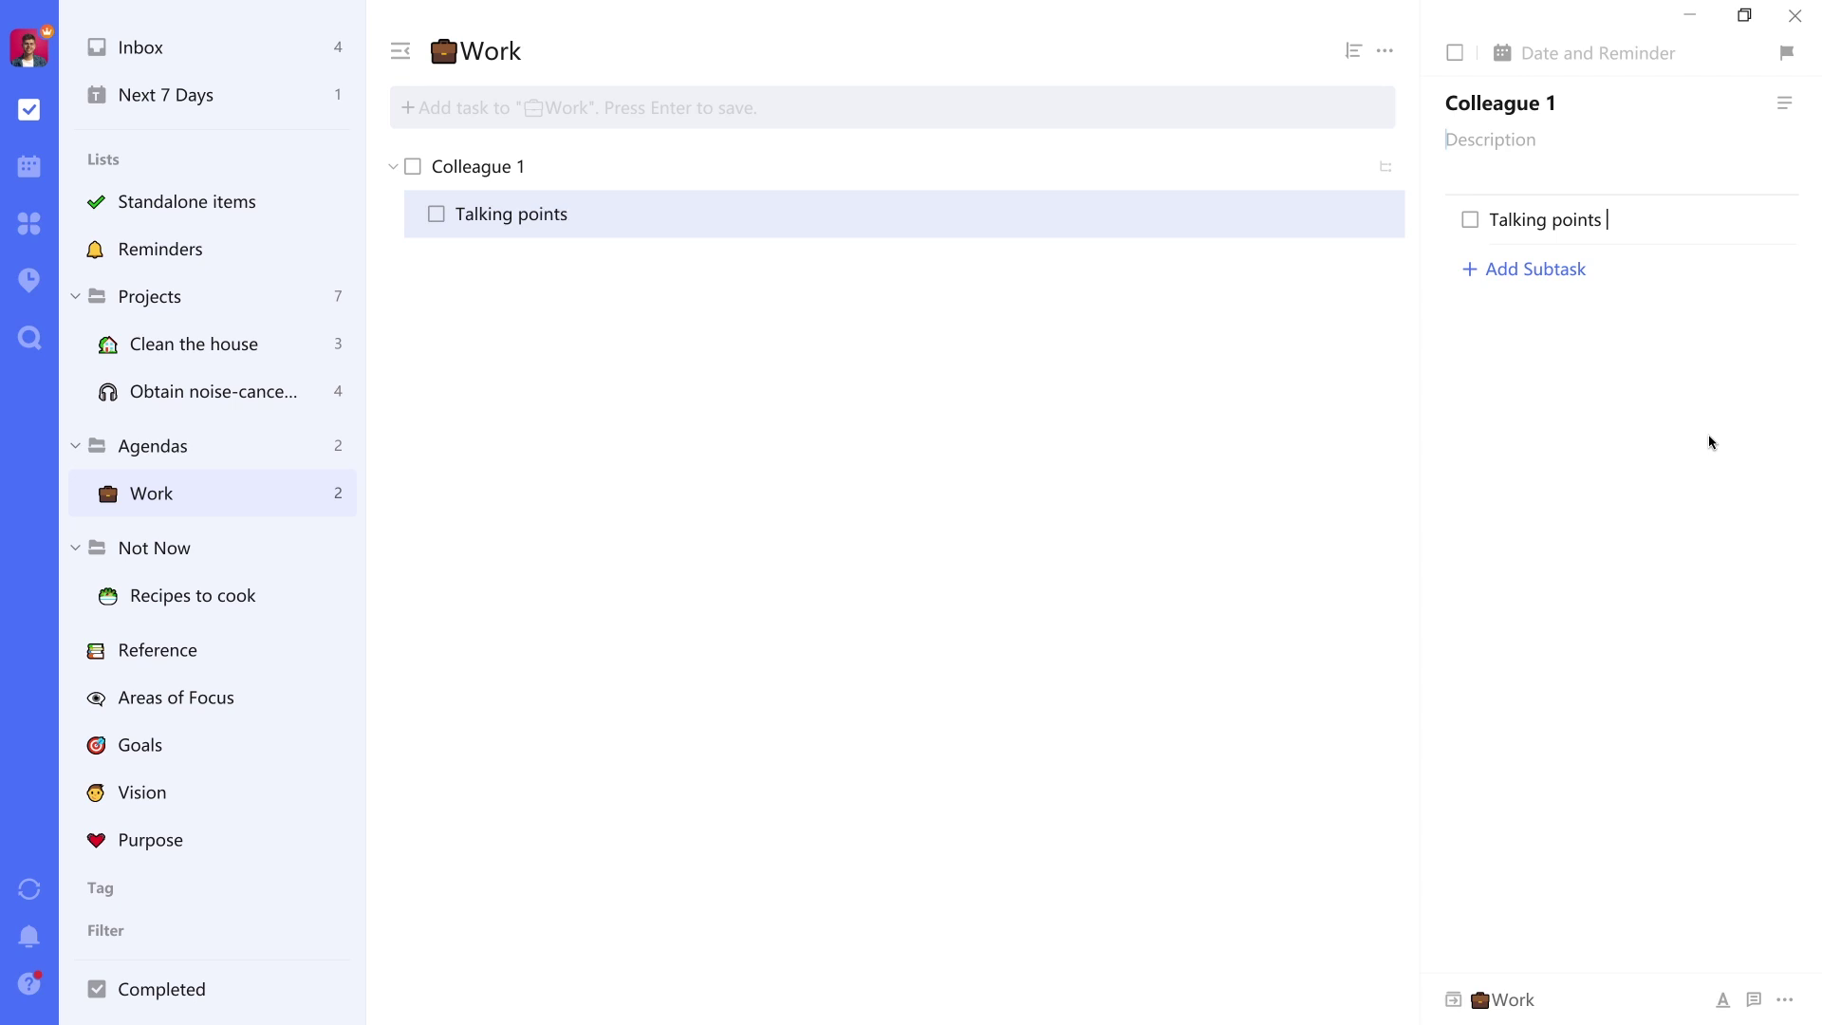
{"action": "key", "text": "BackSpace"}
{"action": "key", "text": "BackSpace"}
{"action": "key", "text": "Return"}
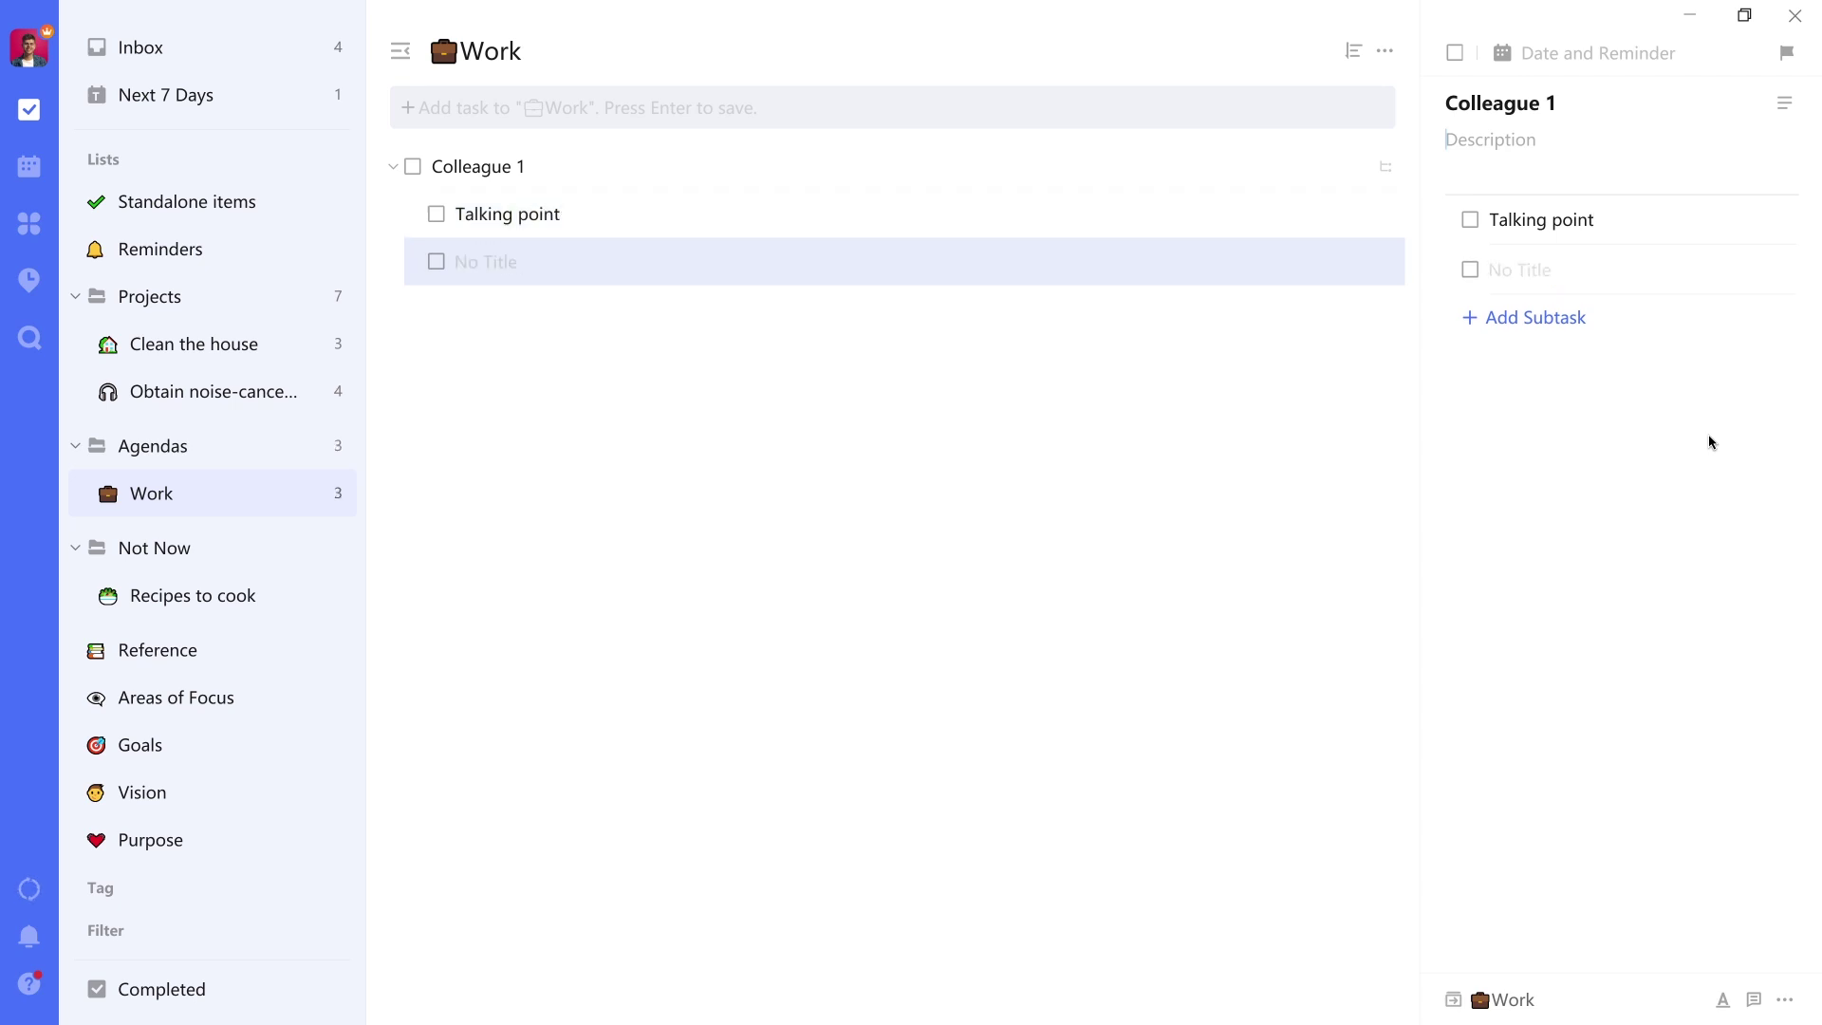
{"action": "type", "text": "Ask about X"}
{"action": "key", "text": "Return"}
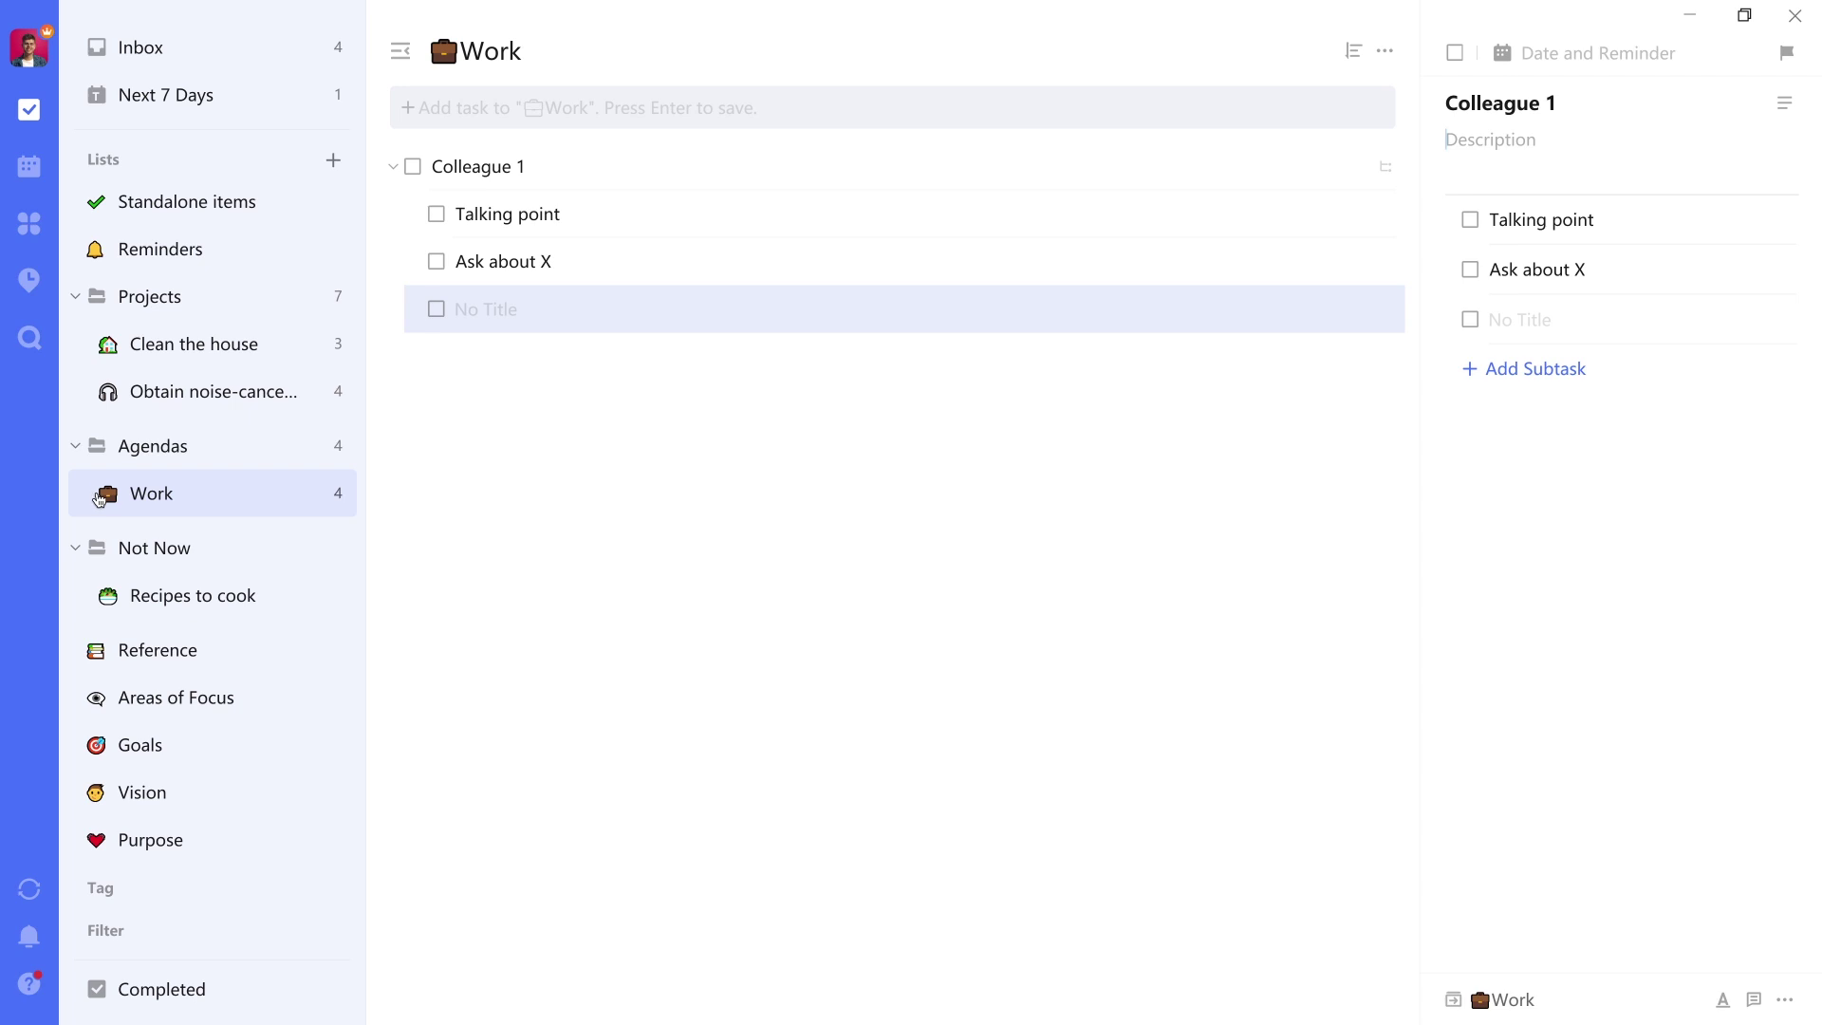
{"action": "left_click", "coordinate": [394, 168]}
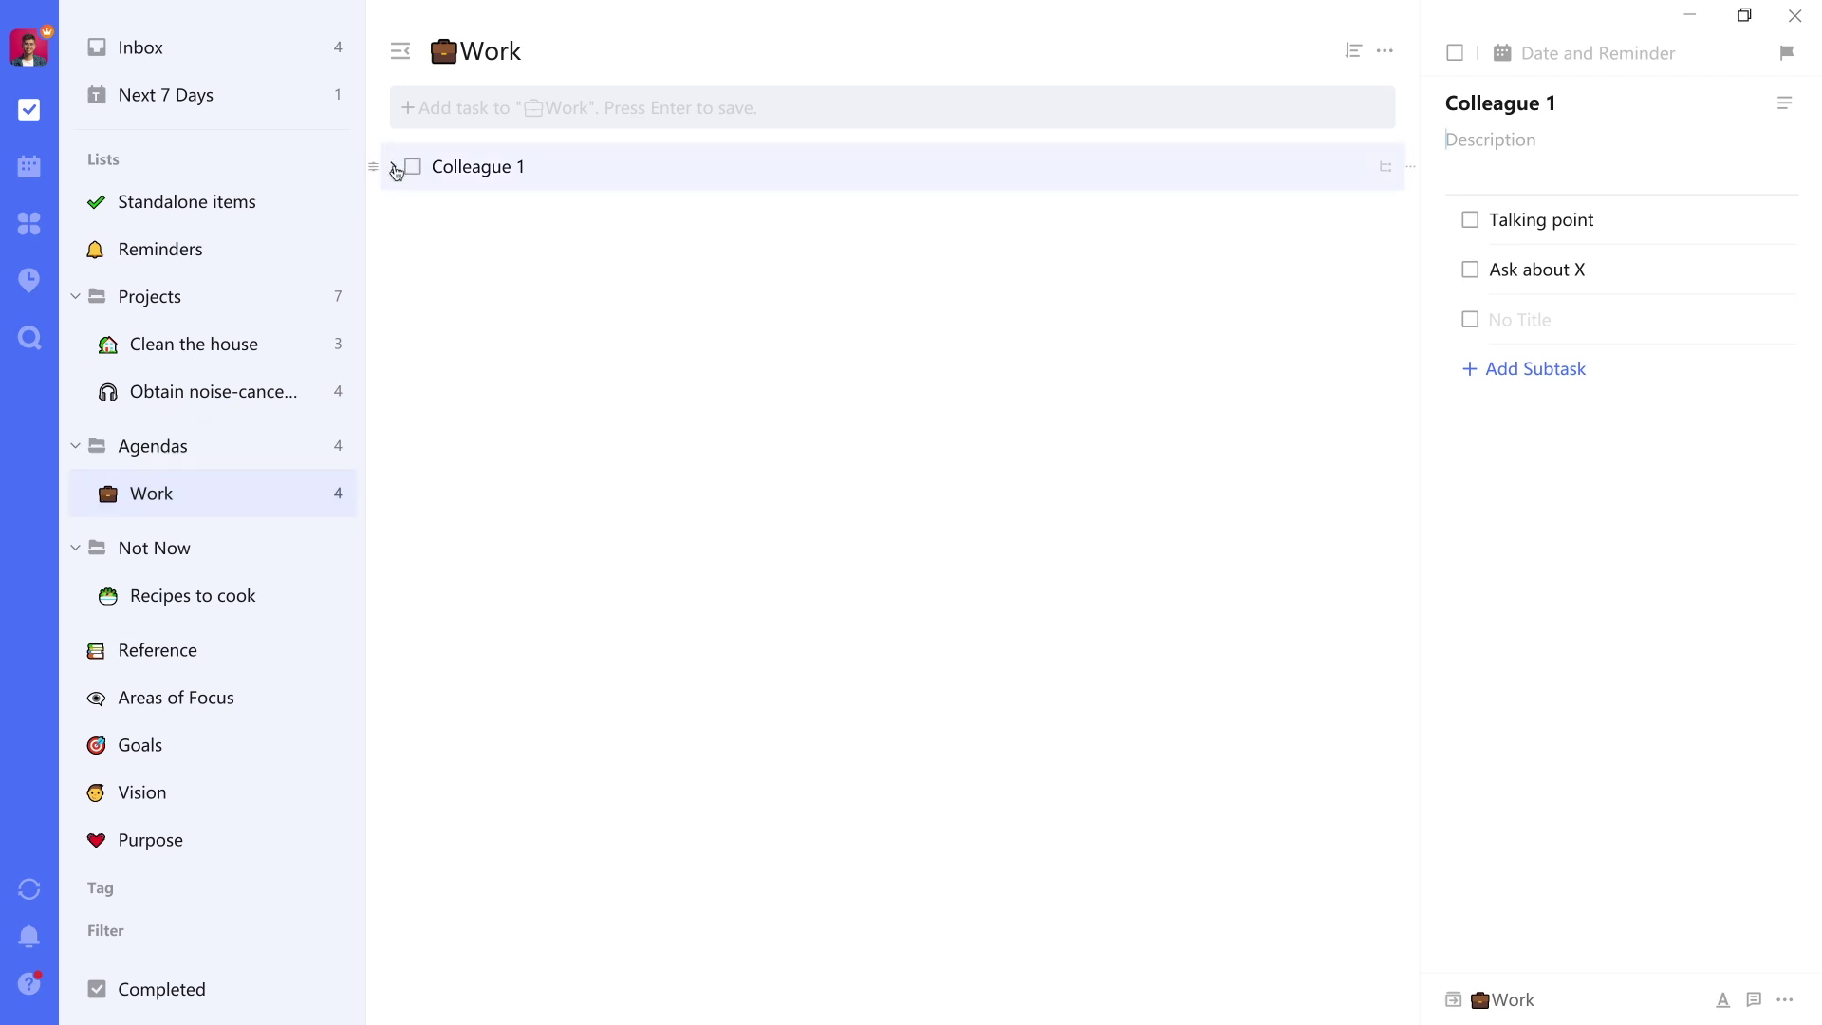
{"action": "left_click", "coordinate": [394, 168]}
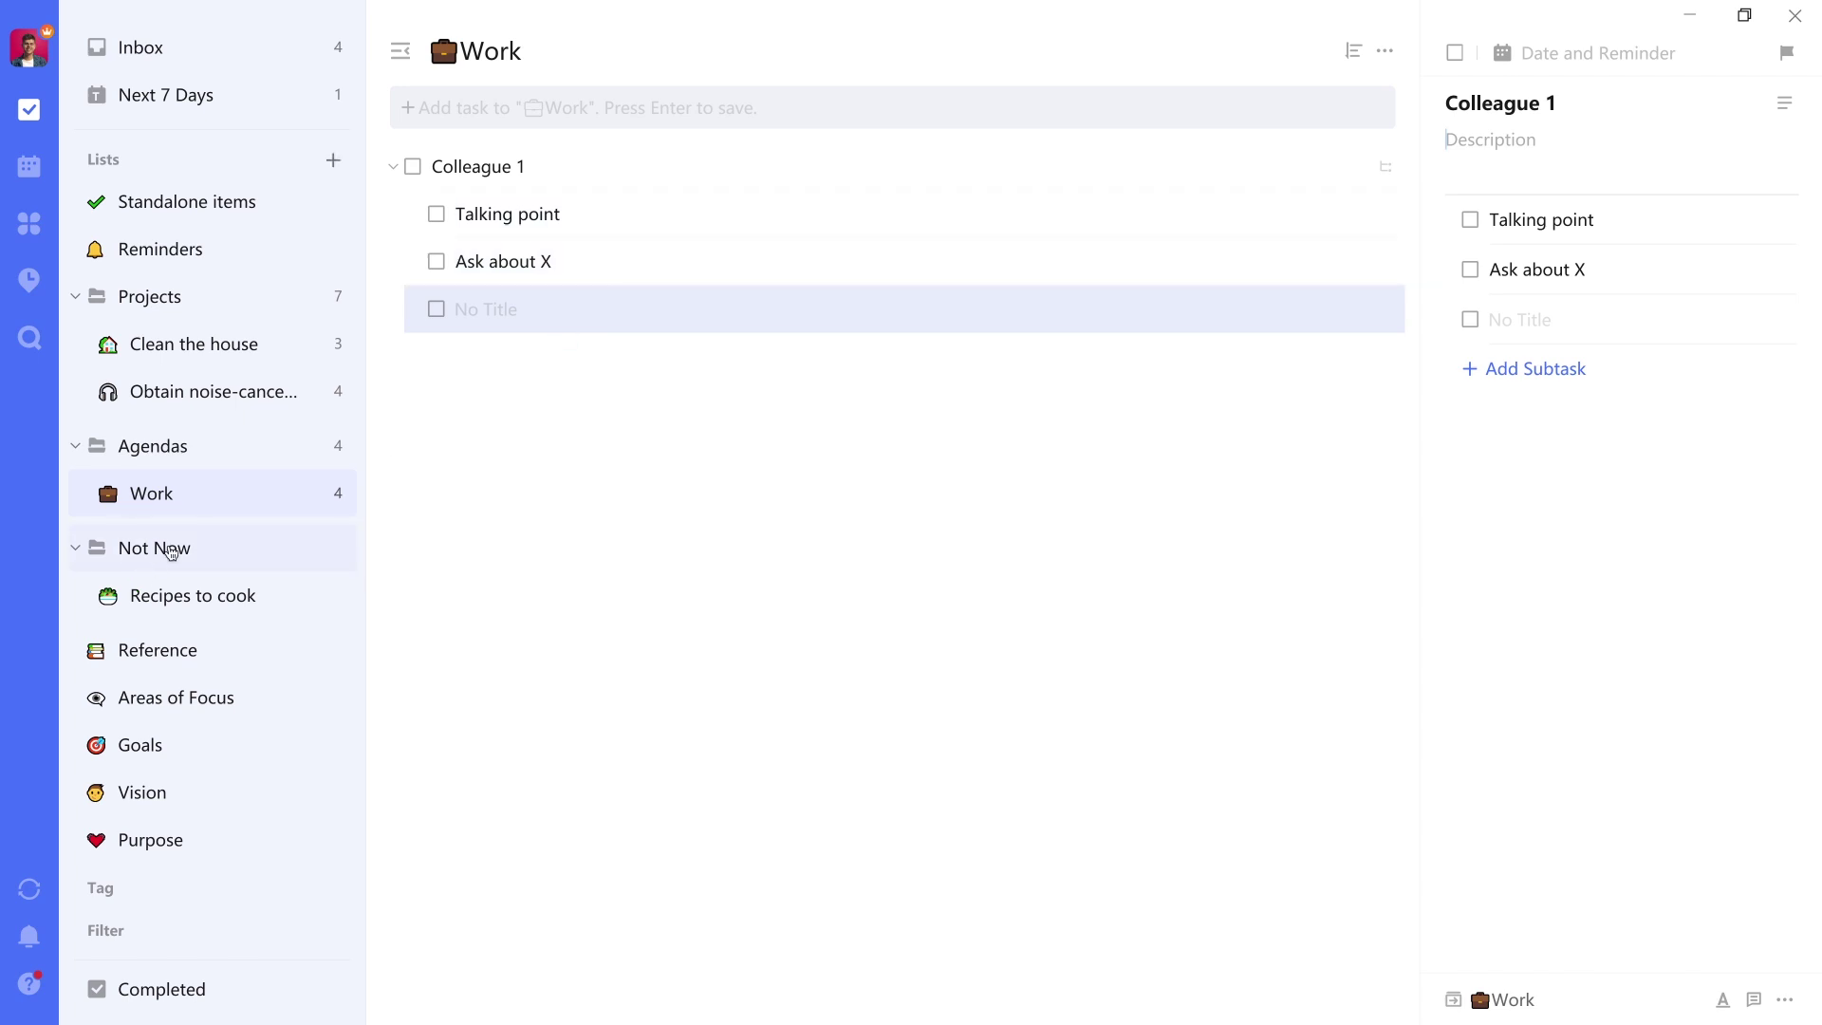
Step: Open the Not Now folder and its empty Recipes to cook list
{"action": "left_click", "coordinate": [171, 552]}
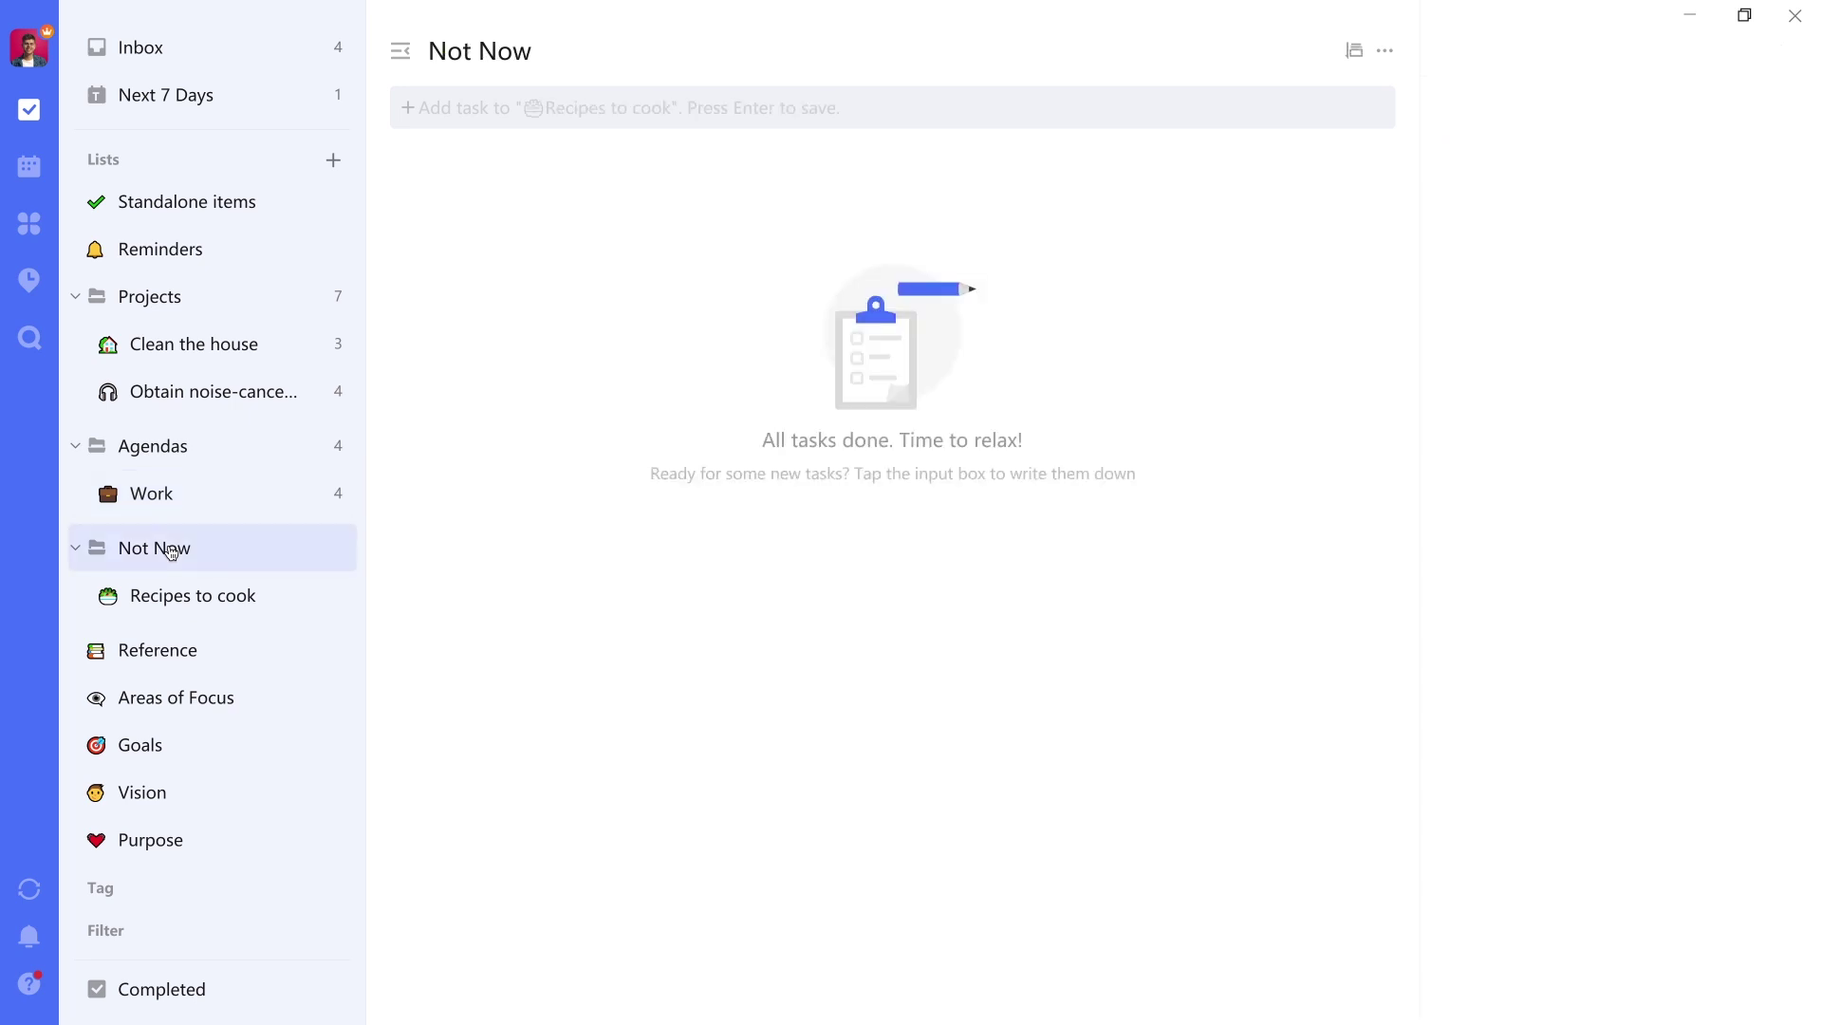
{"action": "left_click", "coordinate": [182, 586]}
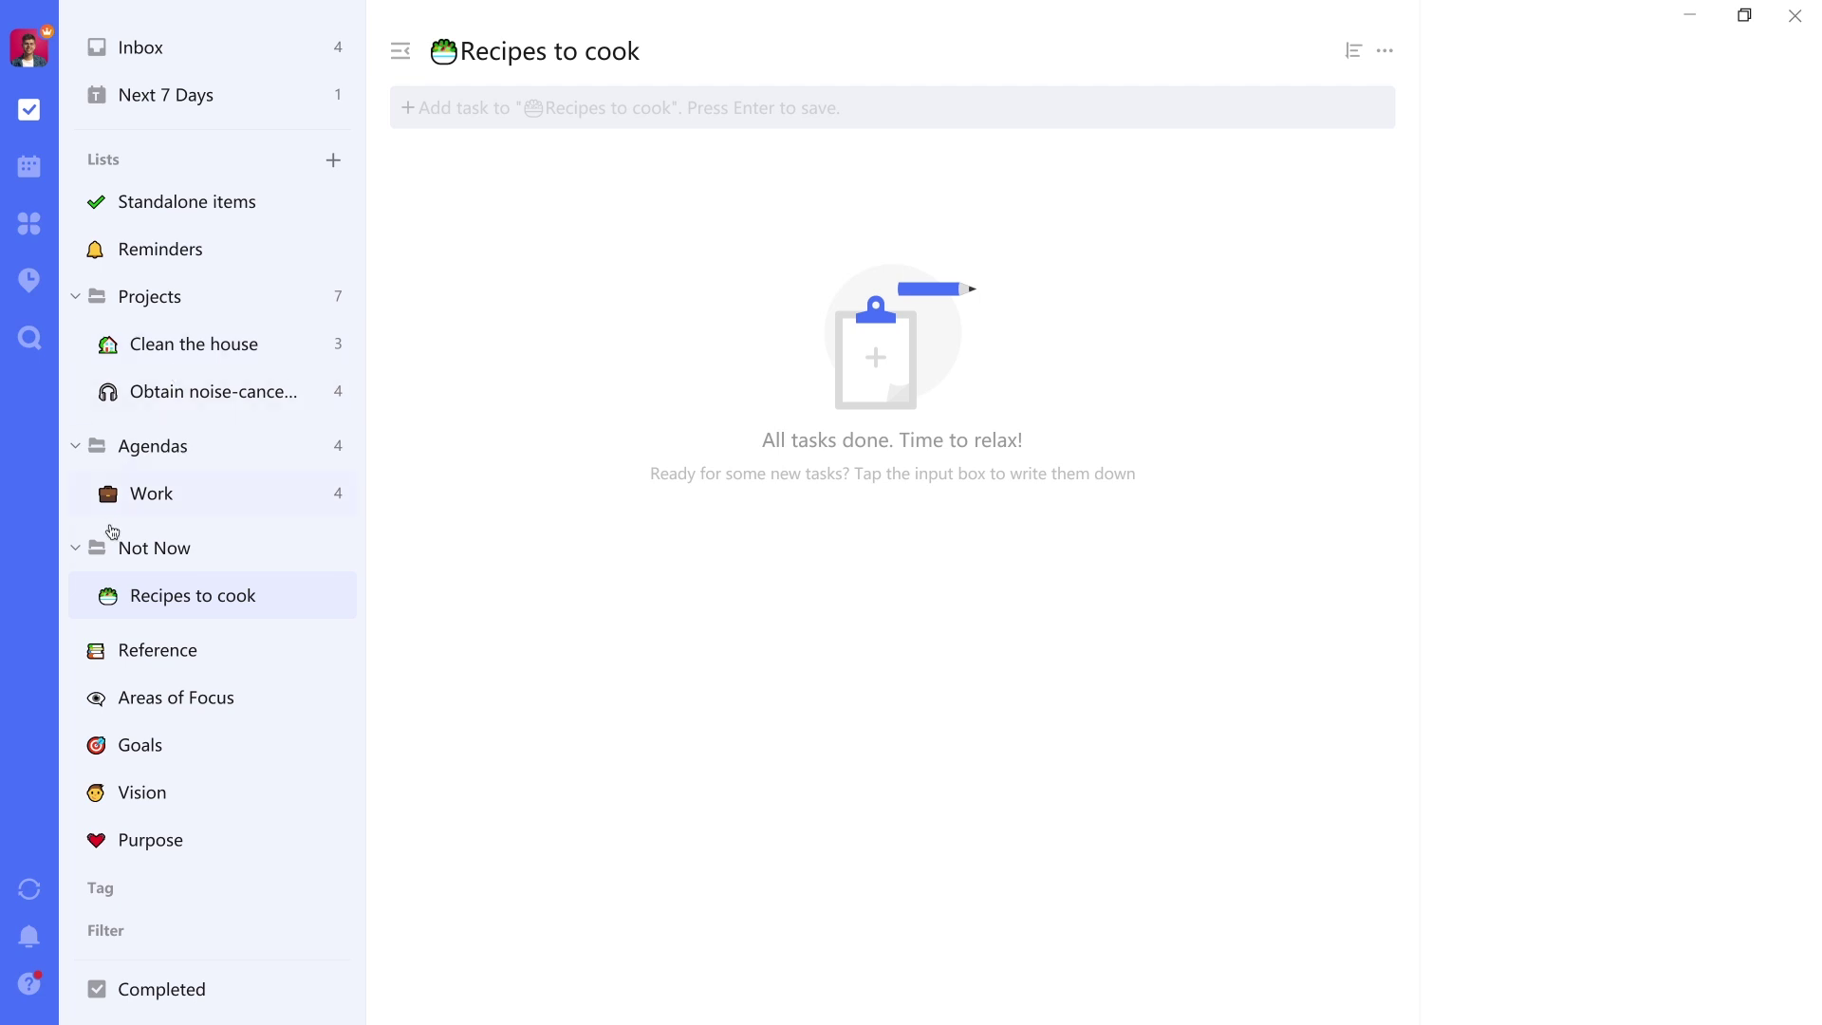
{"action": "right_click", "coordinate": [163, 550]}
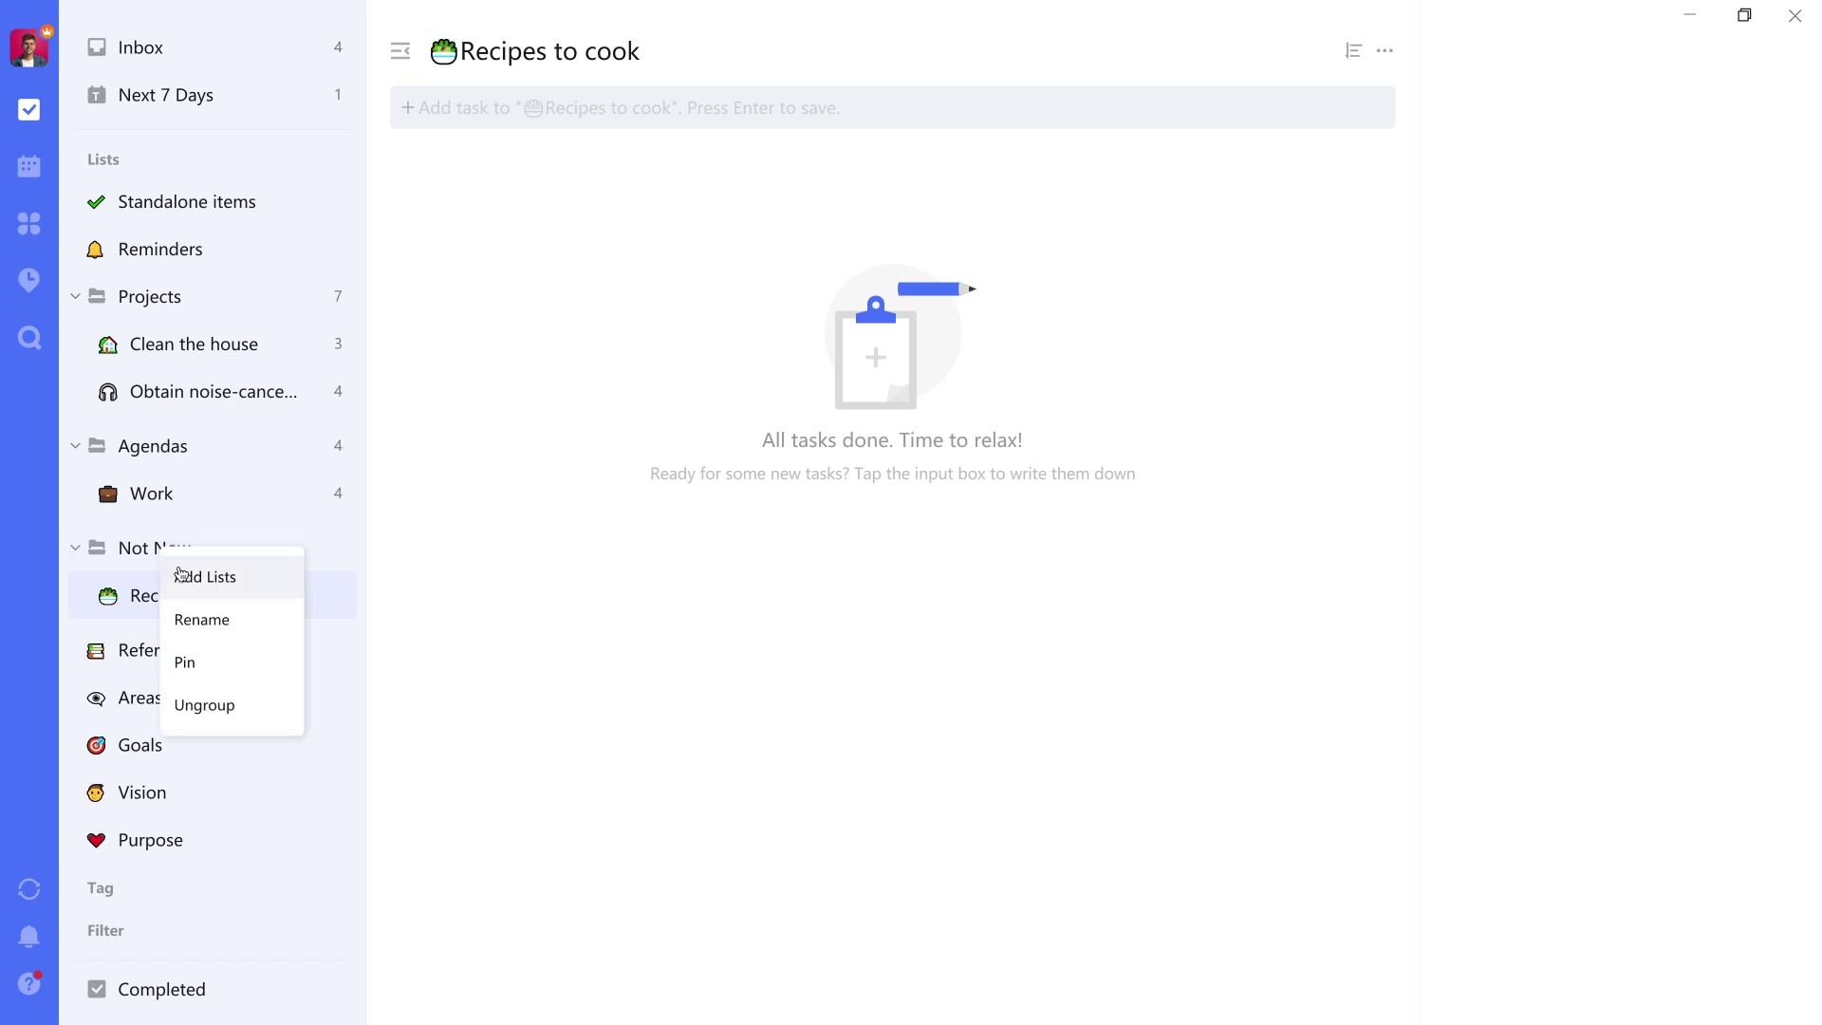
{"action": "left_click", "coordinate": [180, 573]}
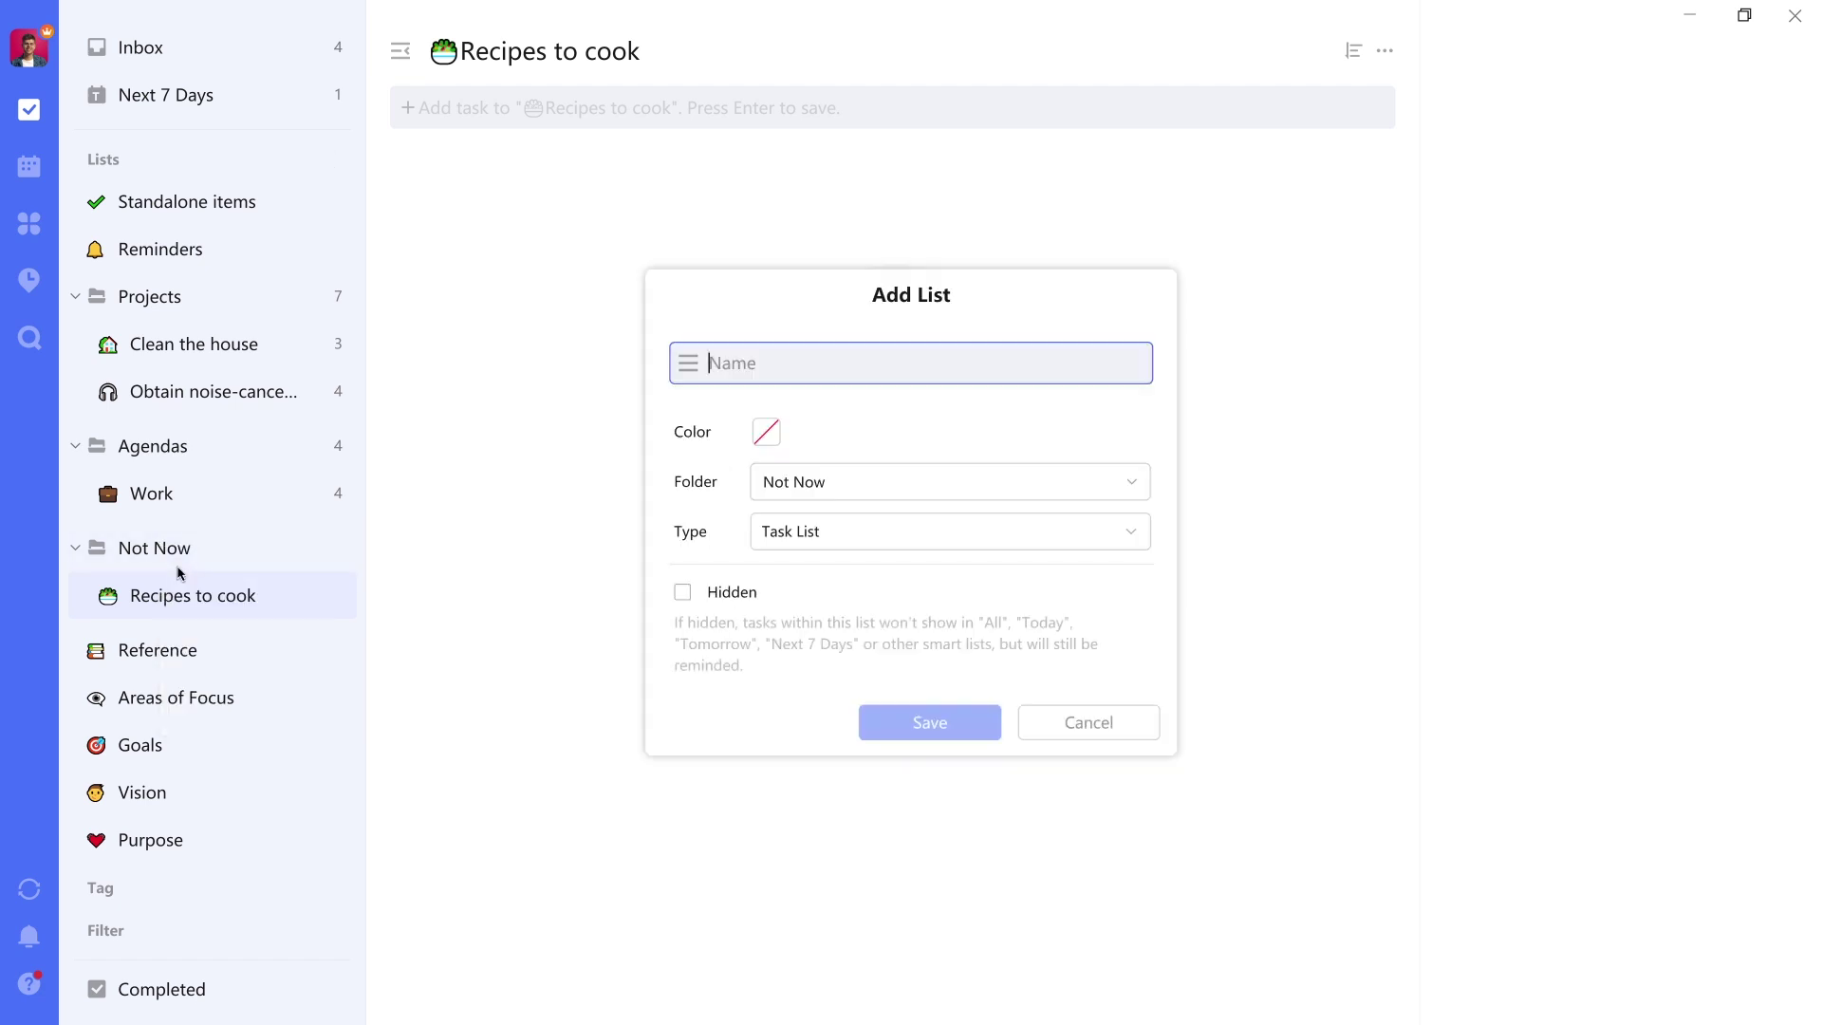
{"action": "left_click", "coordinate": [690, 365]}
{"action": "scroll", "coordinate": [962, 645], "scroll_direction": "down", "scroll_amount": 4}
{"action": "scroll", "coordinate": [960, 640], "scroll_direction": "down", "scroll_amount": 4}
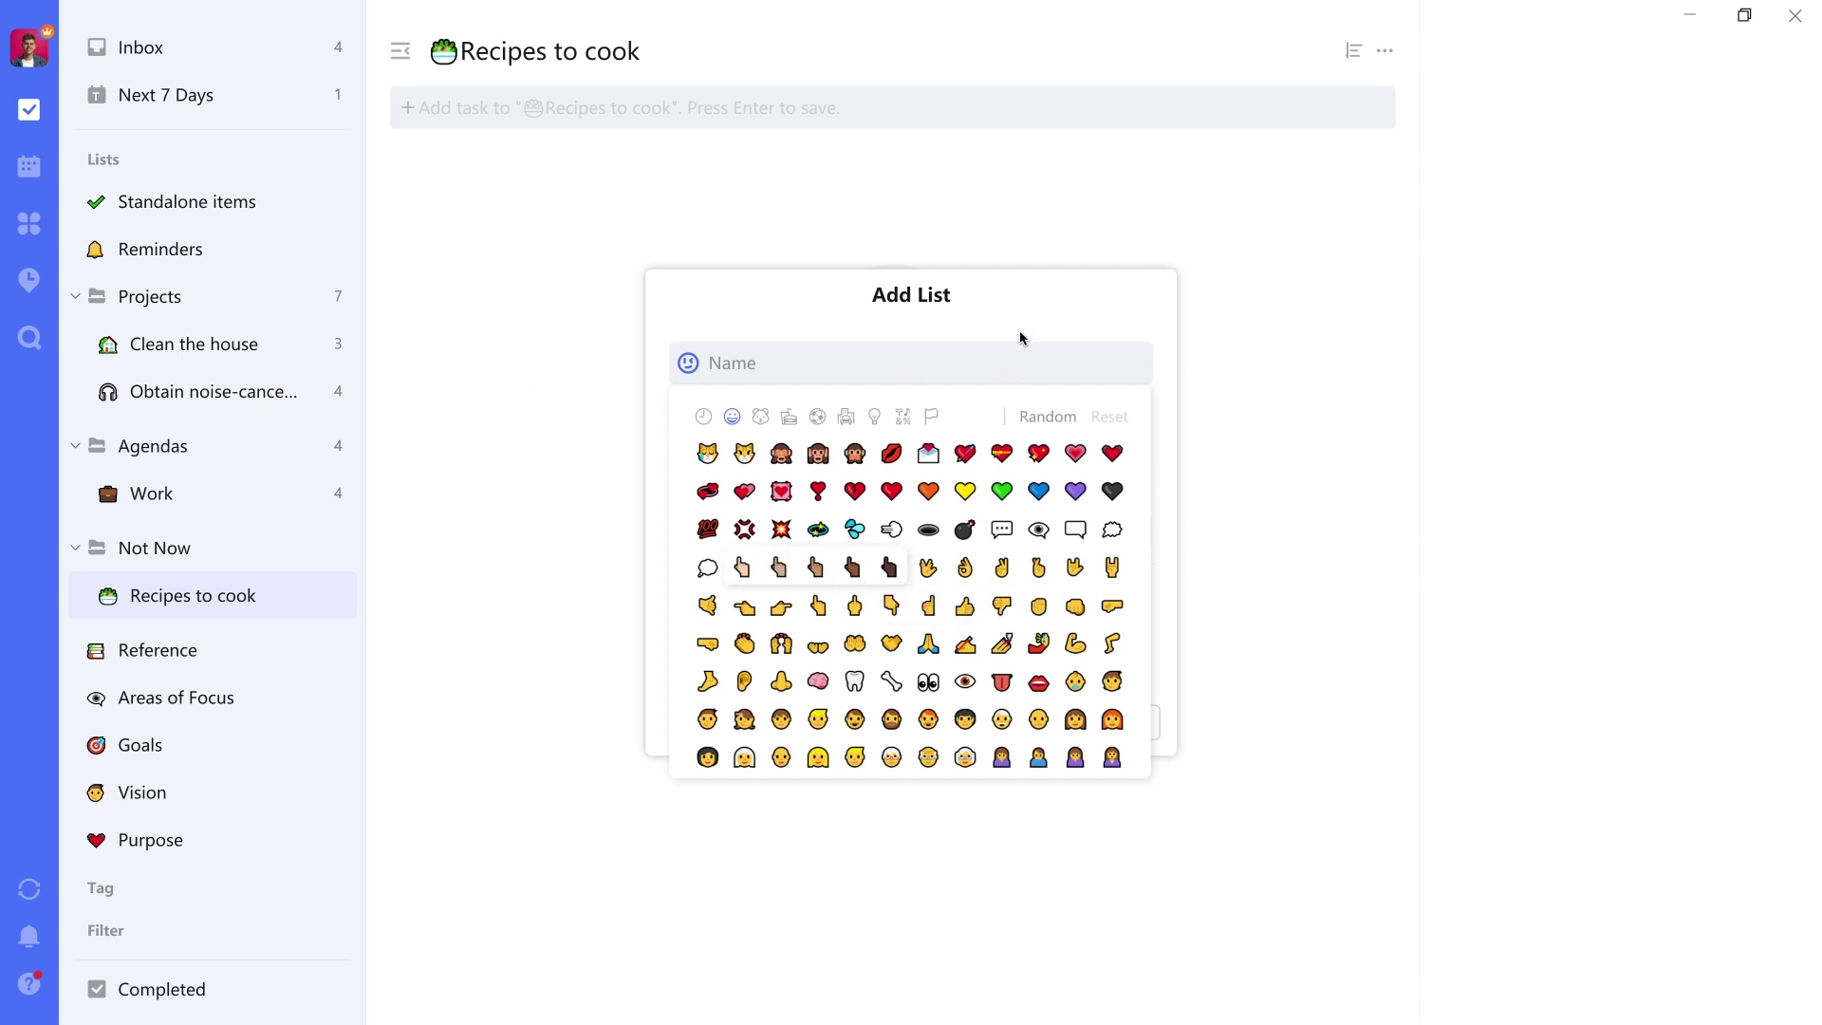
{"action": "scroll", "coordinate": [935, 641], "scroll_direction": "down", "scroll_amount": 8}
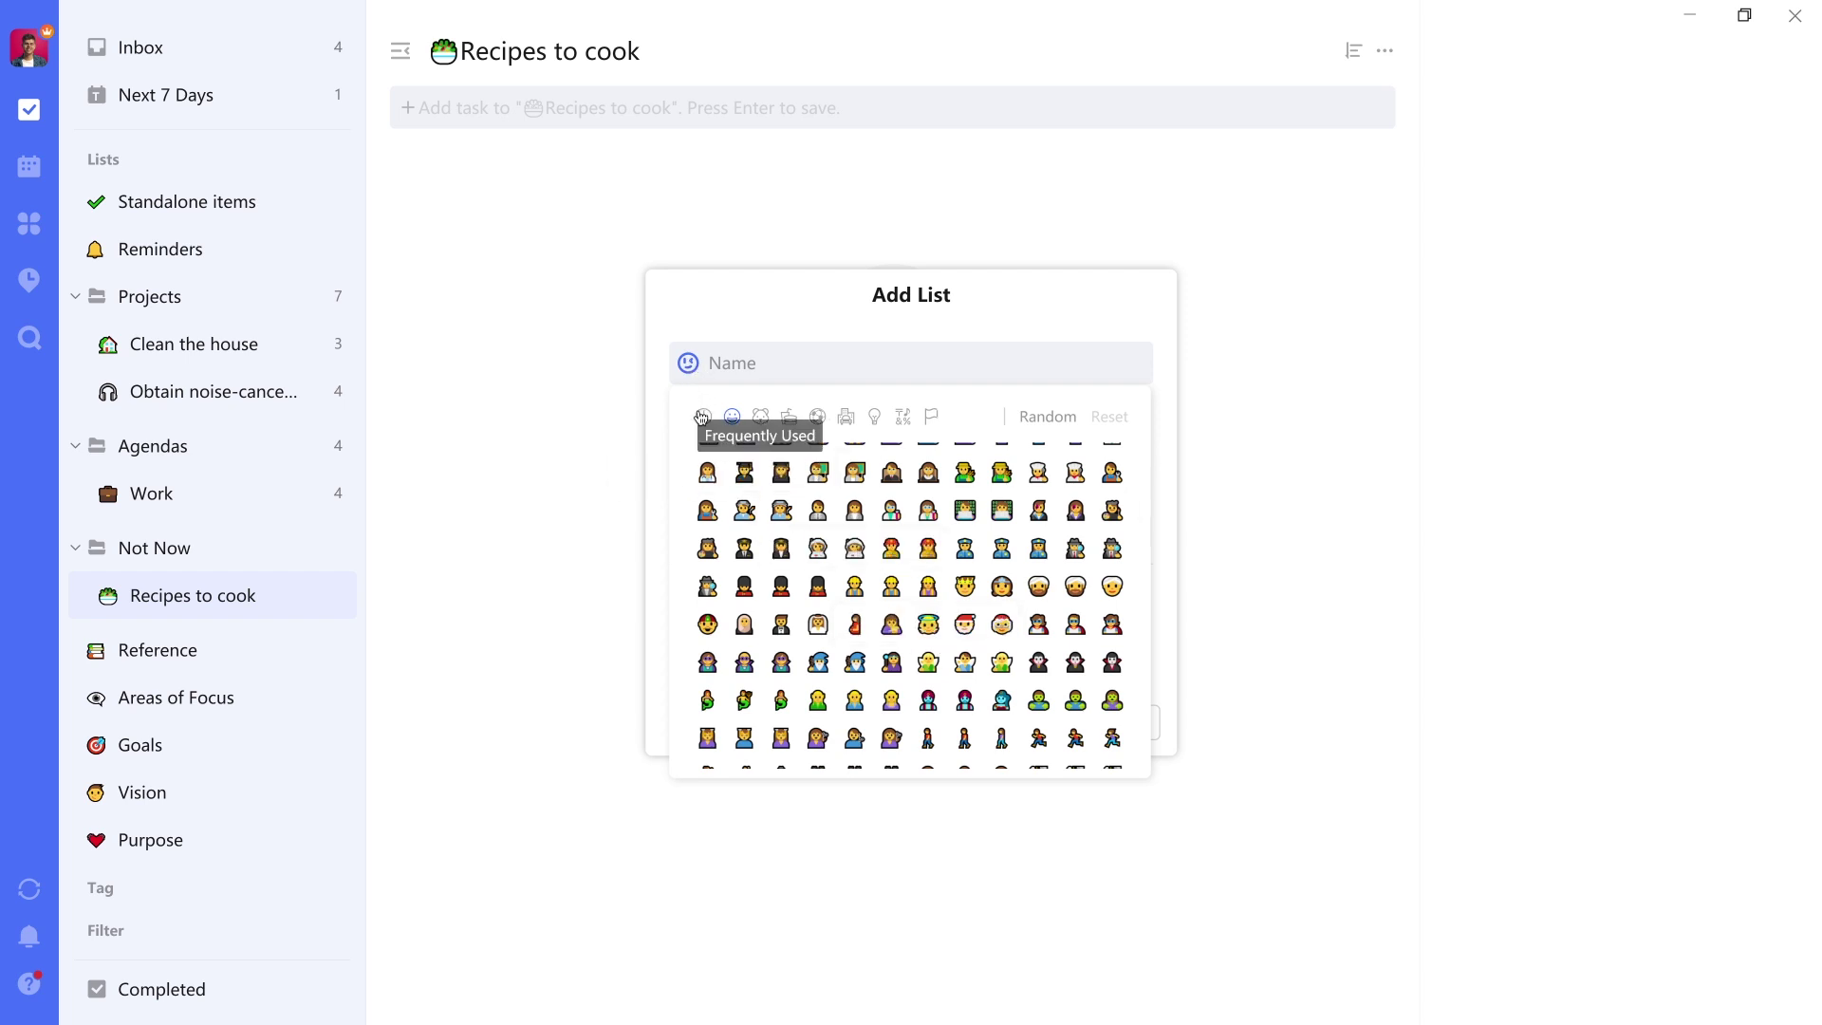
{"action": "scroll", "coordinate": [911, 569], "scroll_direction": "down", "scroll_amount": 8}
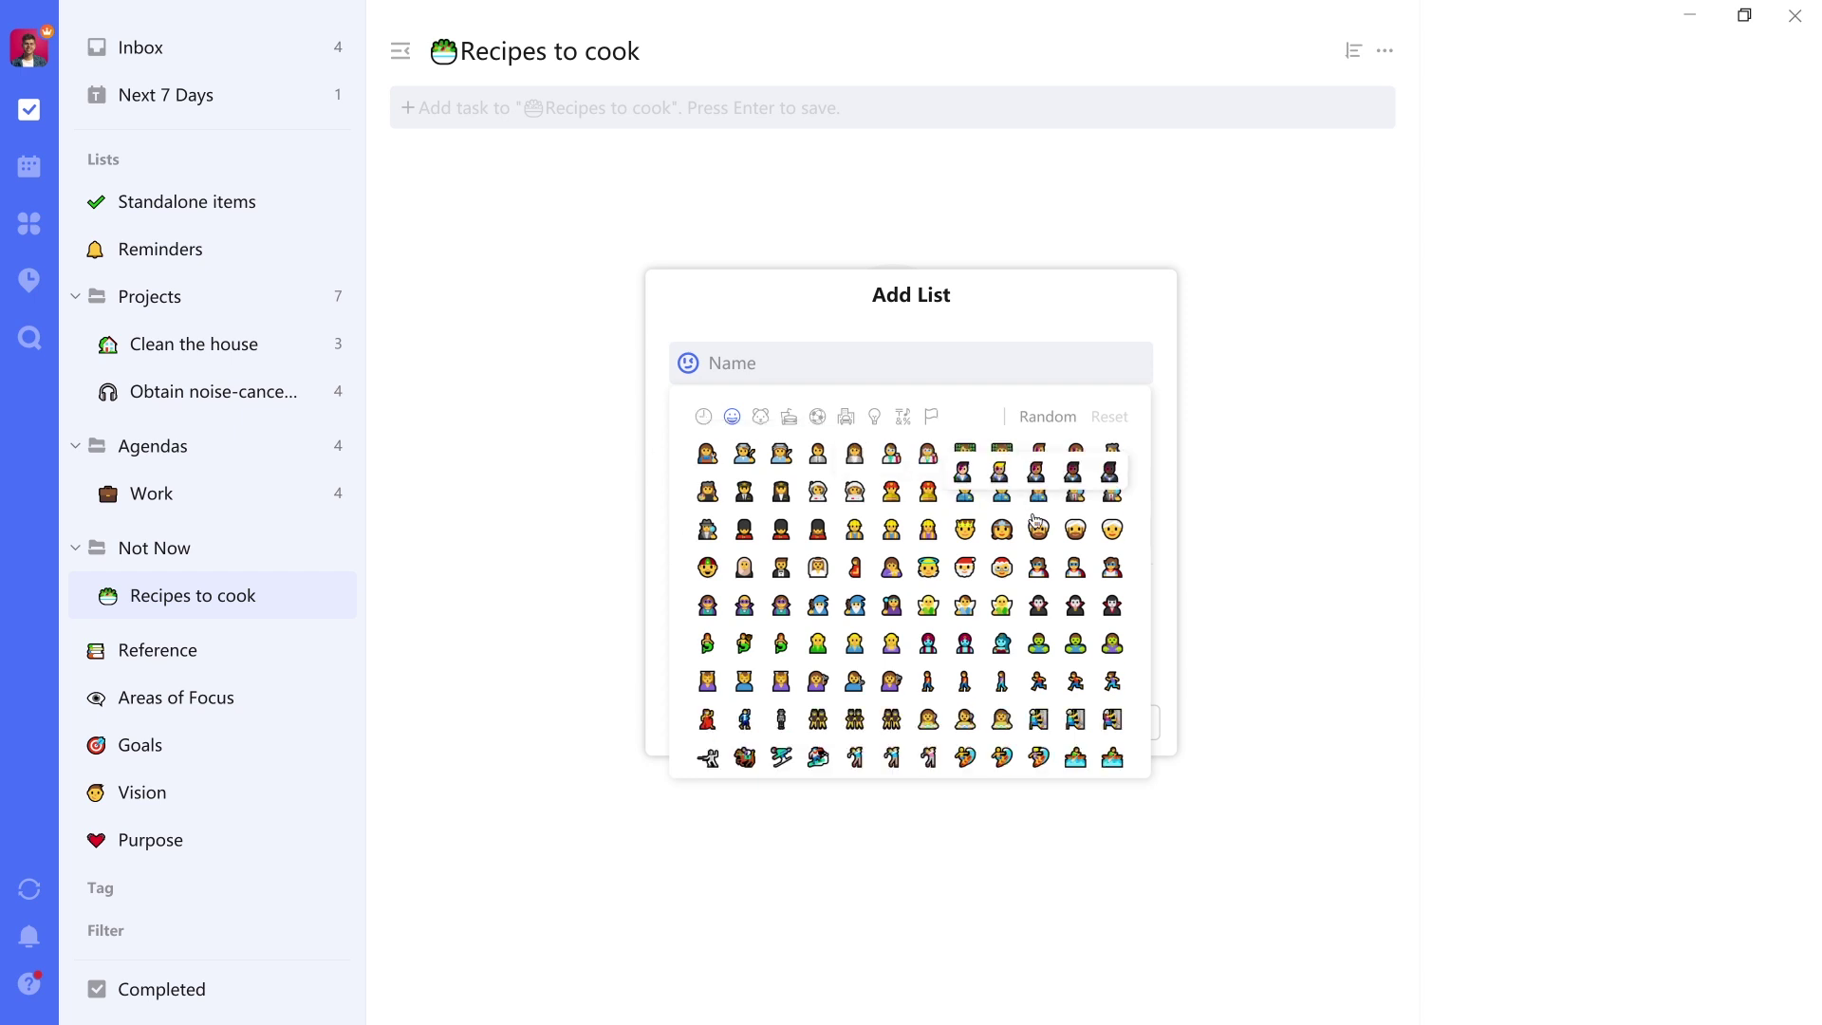
{"action": "scroll", "coordinate": [1042, 548], "scroll_direction": "down", "scroll_amount": 8}
{"action": "scroll", "coordinate": [1042, 549], "scroll_direction": "down", "scroll_amount": 2}
{"action": "left_click", "coordinate": [1037, 346]}
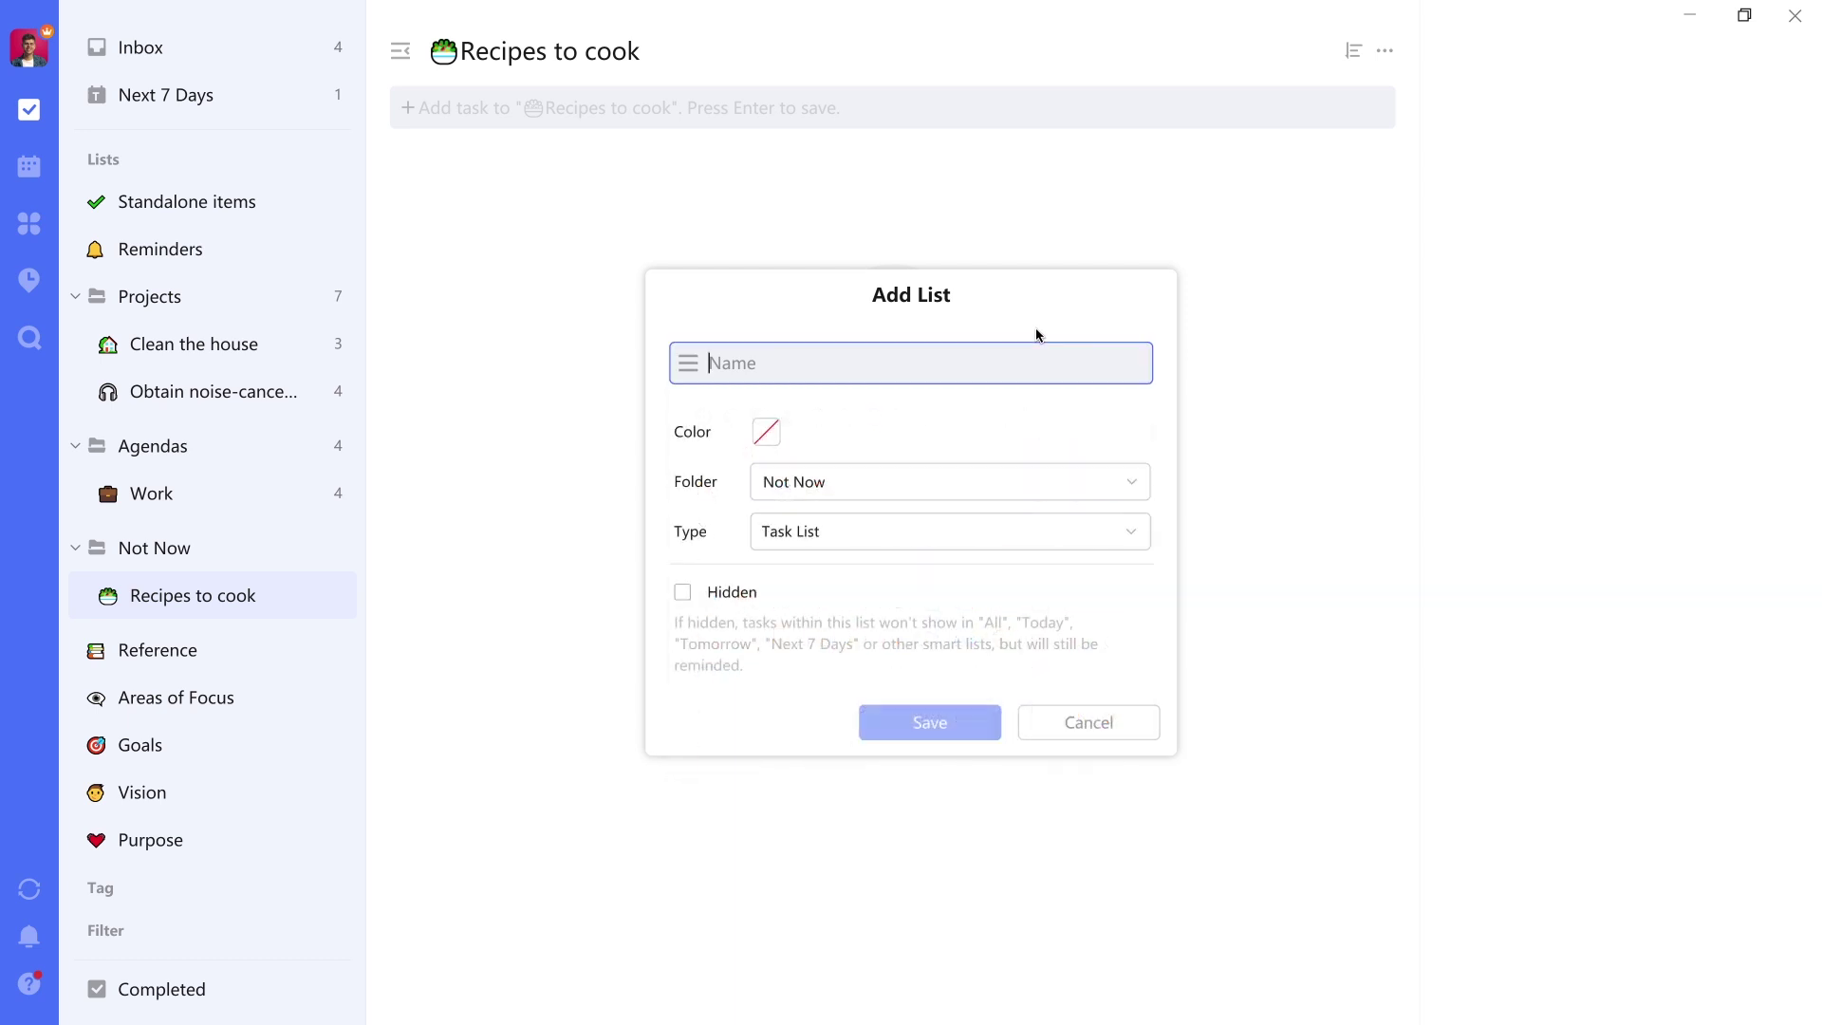
{"action": "left_click", "coordinate": [1107, 738]}
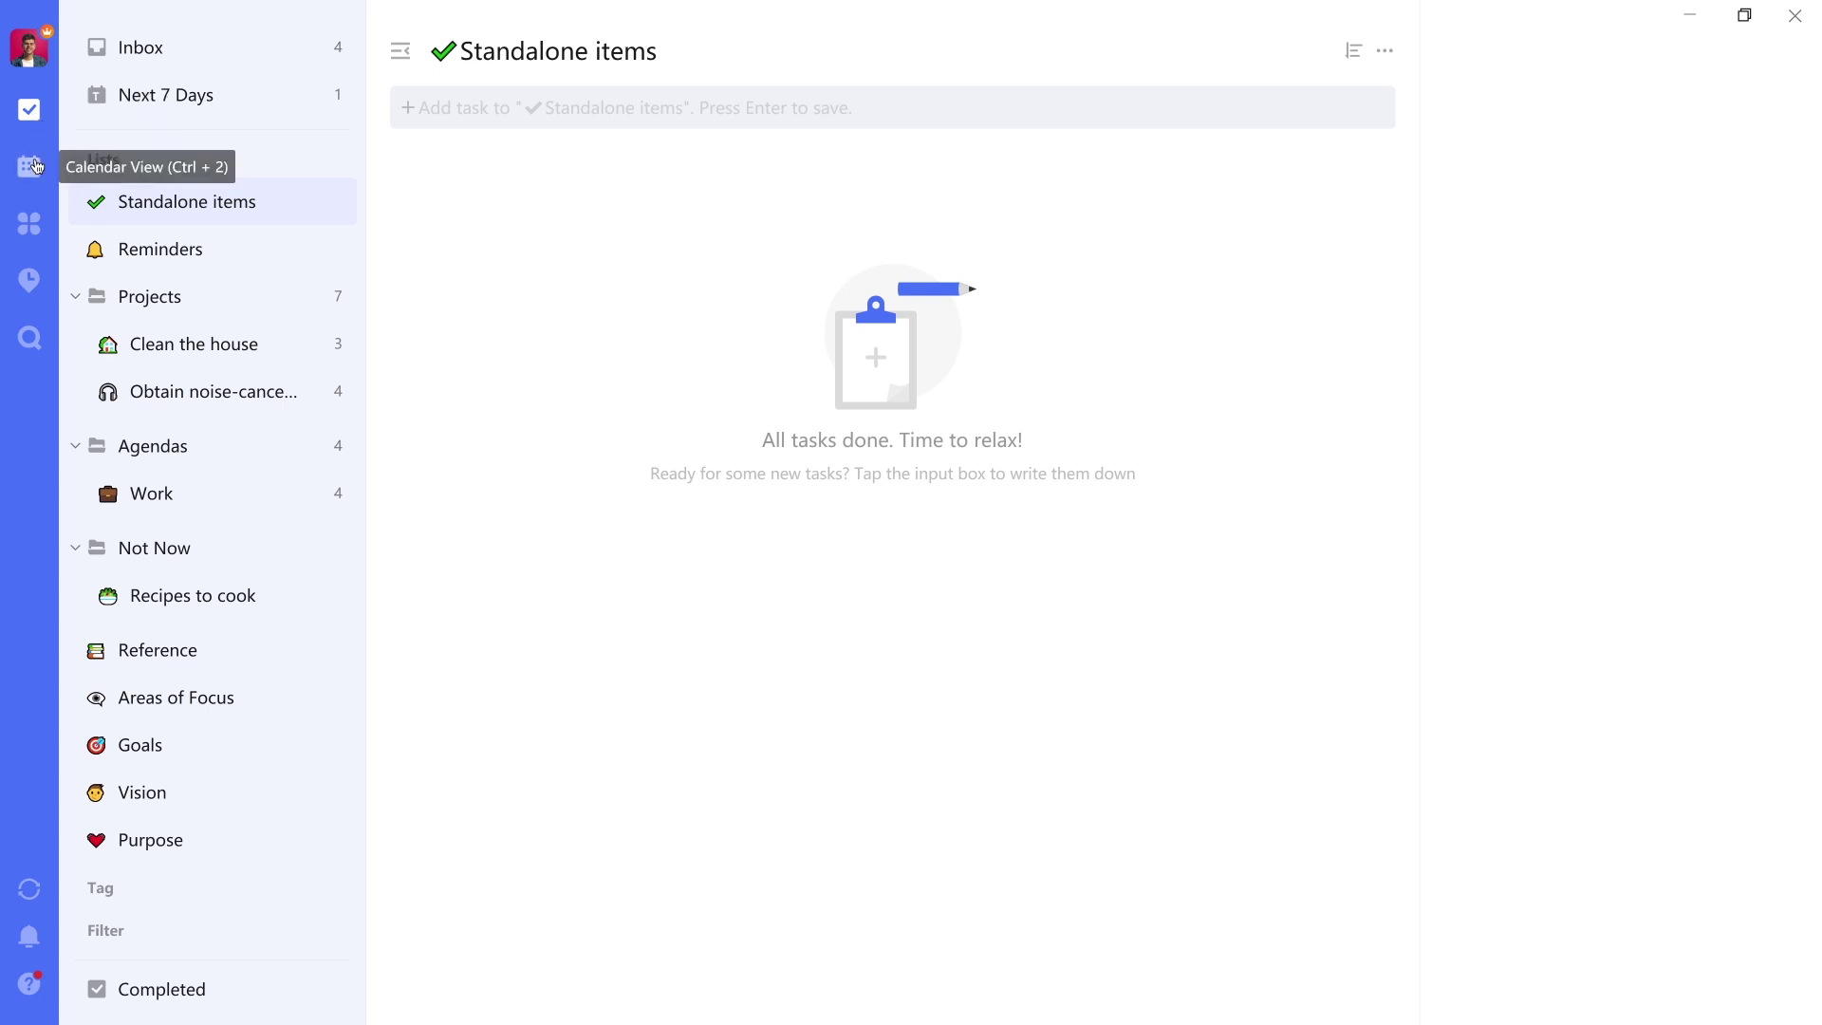
Step: Switch to the calendar, check My museum reservation's details, and show November in the mini calendar
{"action": "left_click", "coordinate": [36, 166]}
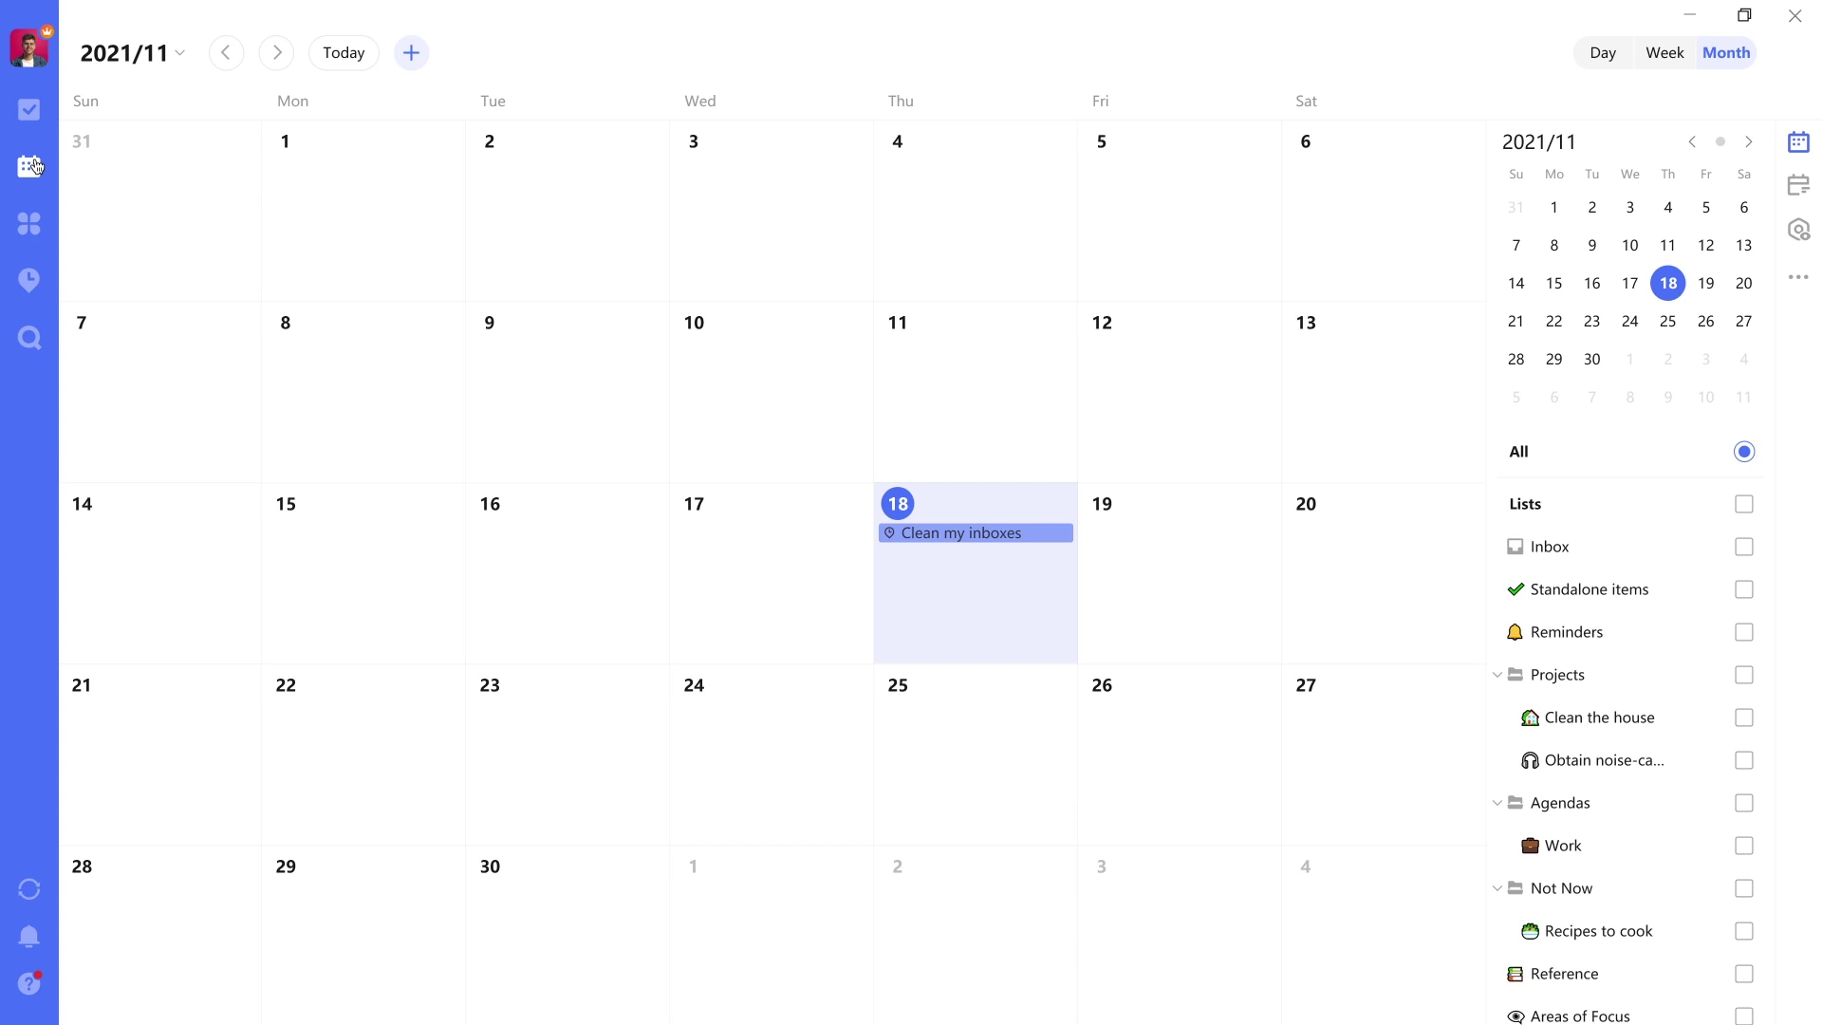
{"action": "scroll", "coordinate": [900, 308], "scroll_direction": "down", "scroll_amount": 1}
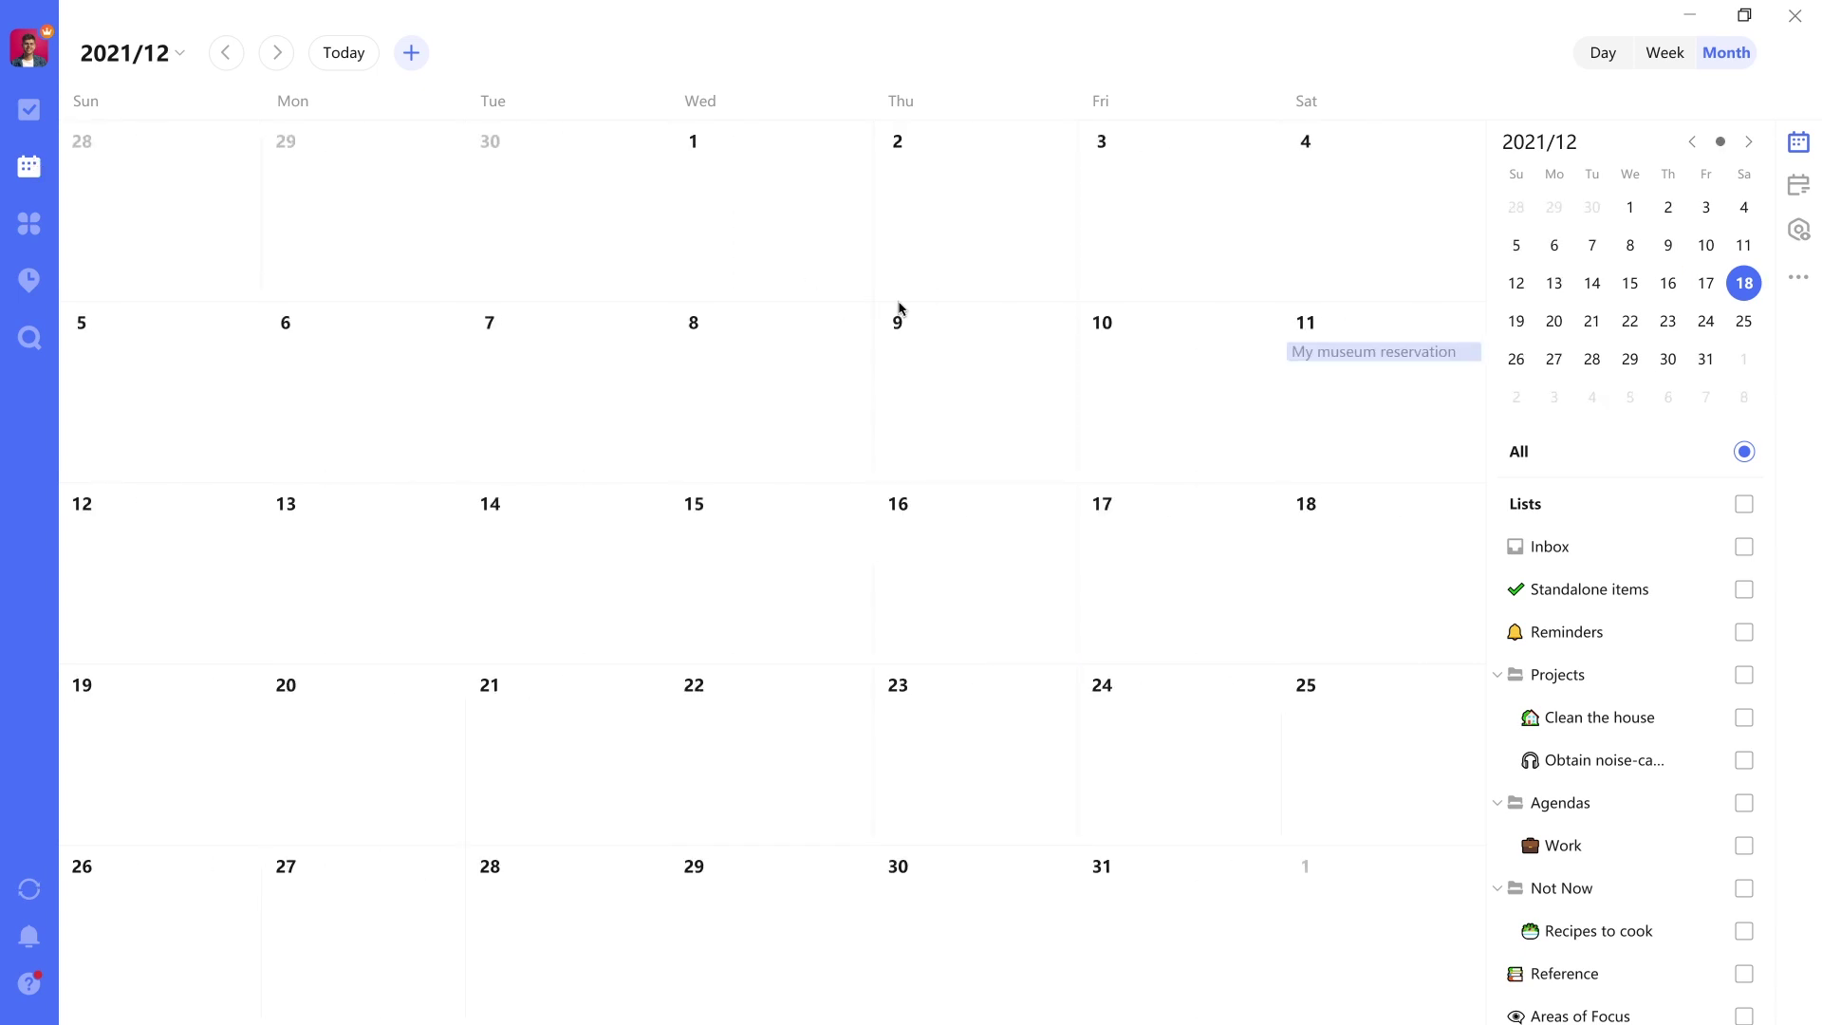
{"action": "scroll", "coordinate": [900, 308], "scroll_direction": "up", "scroll_amount": 1}
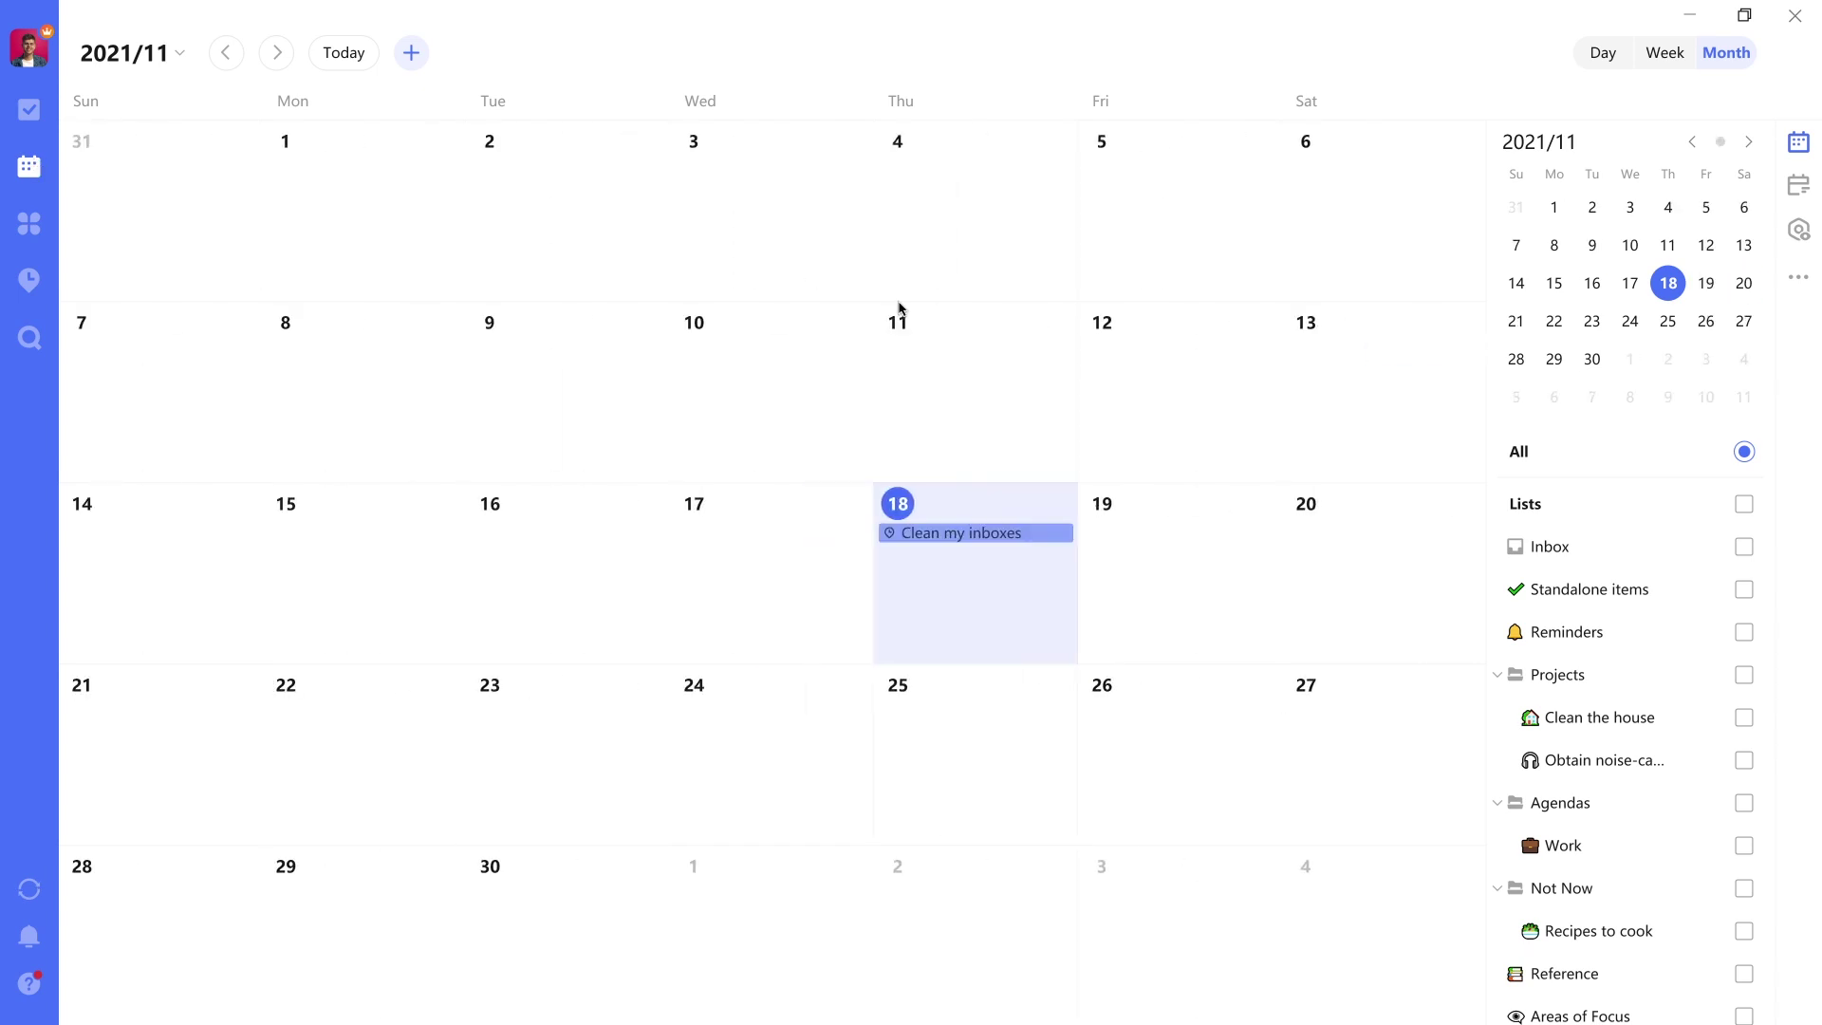
{"action": "scroll", "coordinate": [900, 309], "scroll_direction": "down", "scroll_amount": 1}
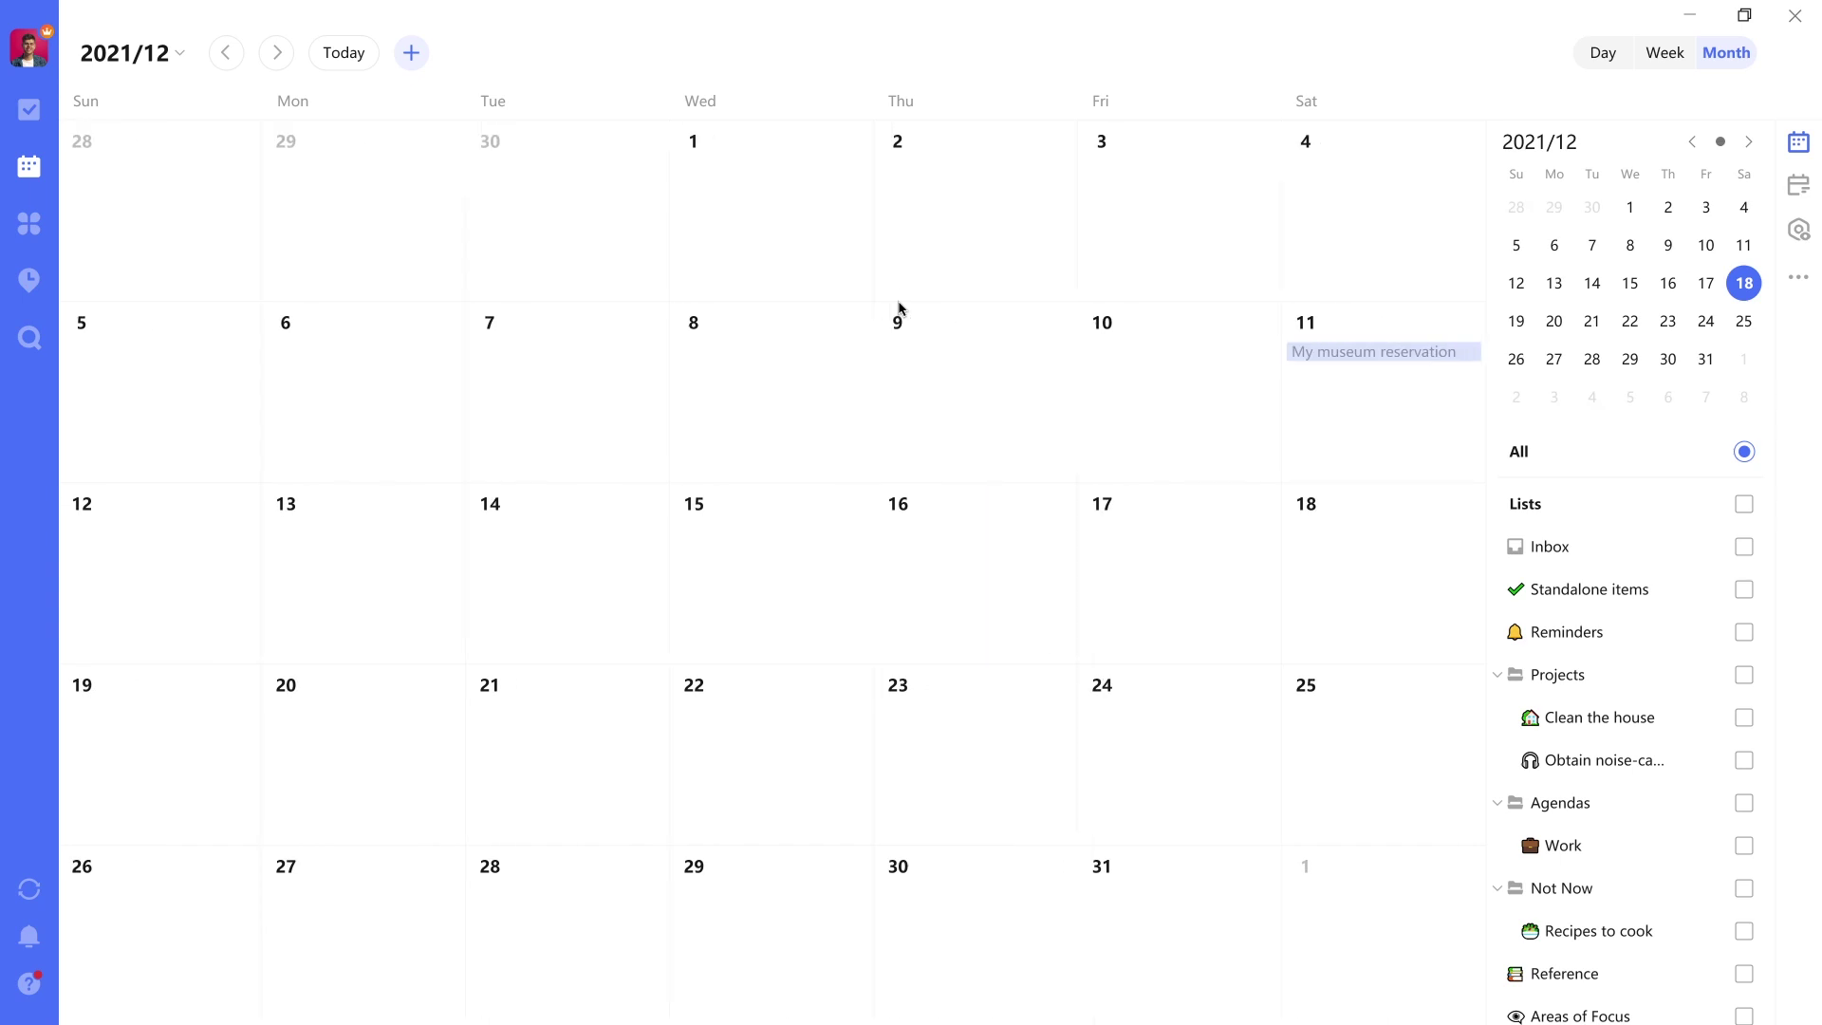
{"action": "left_click", "coordinate": [1353, 359]}
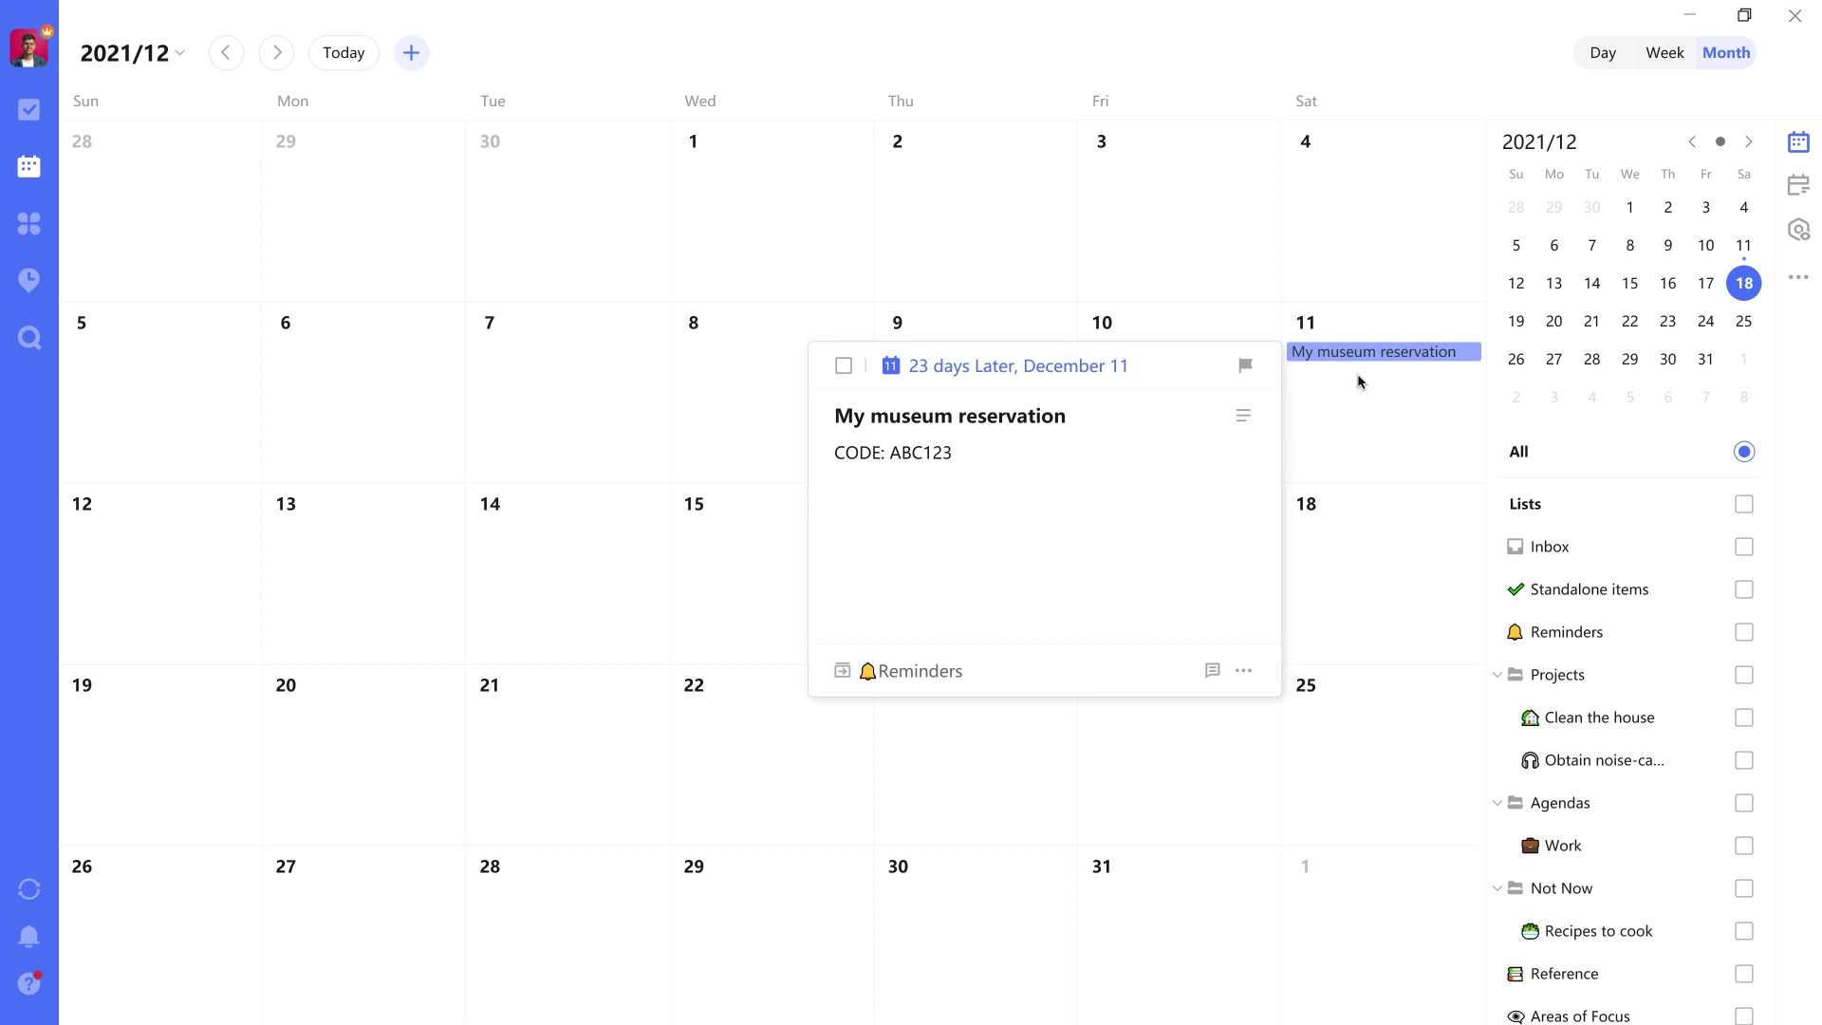
{"action": "left_click", "coordinate": [1358, 381]}
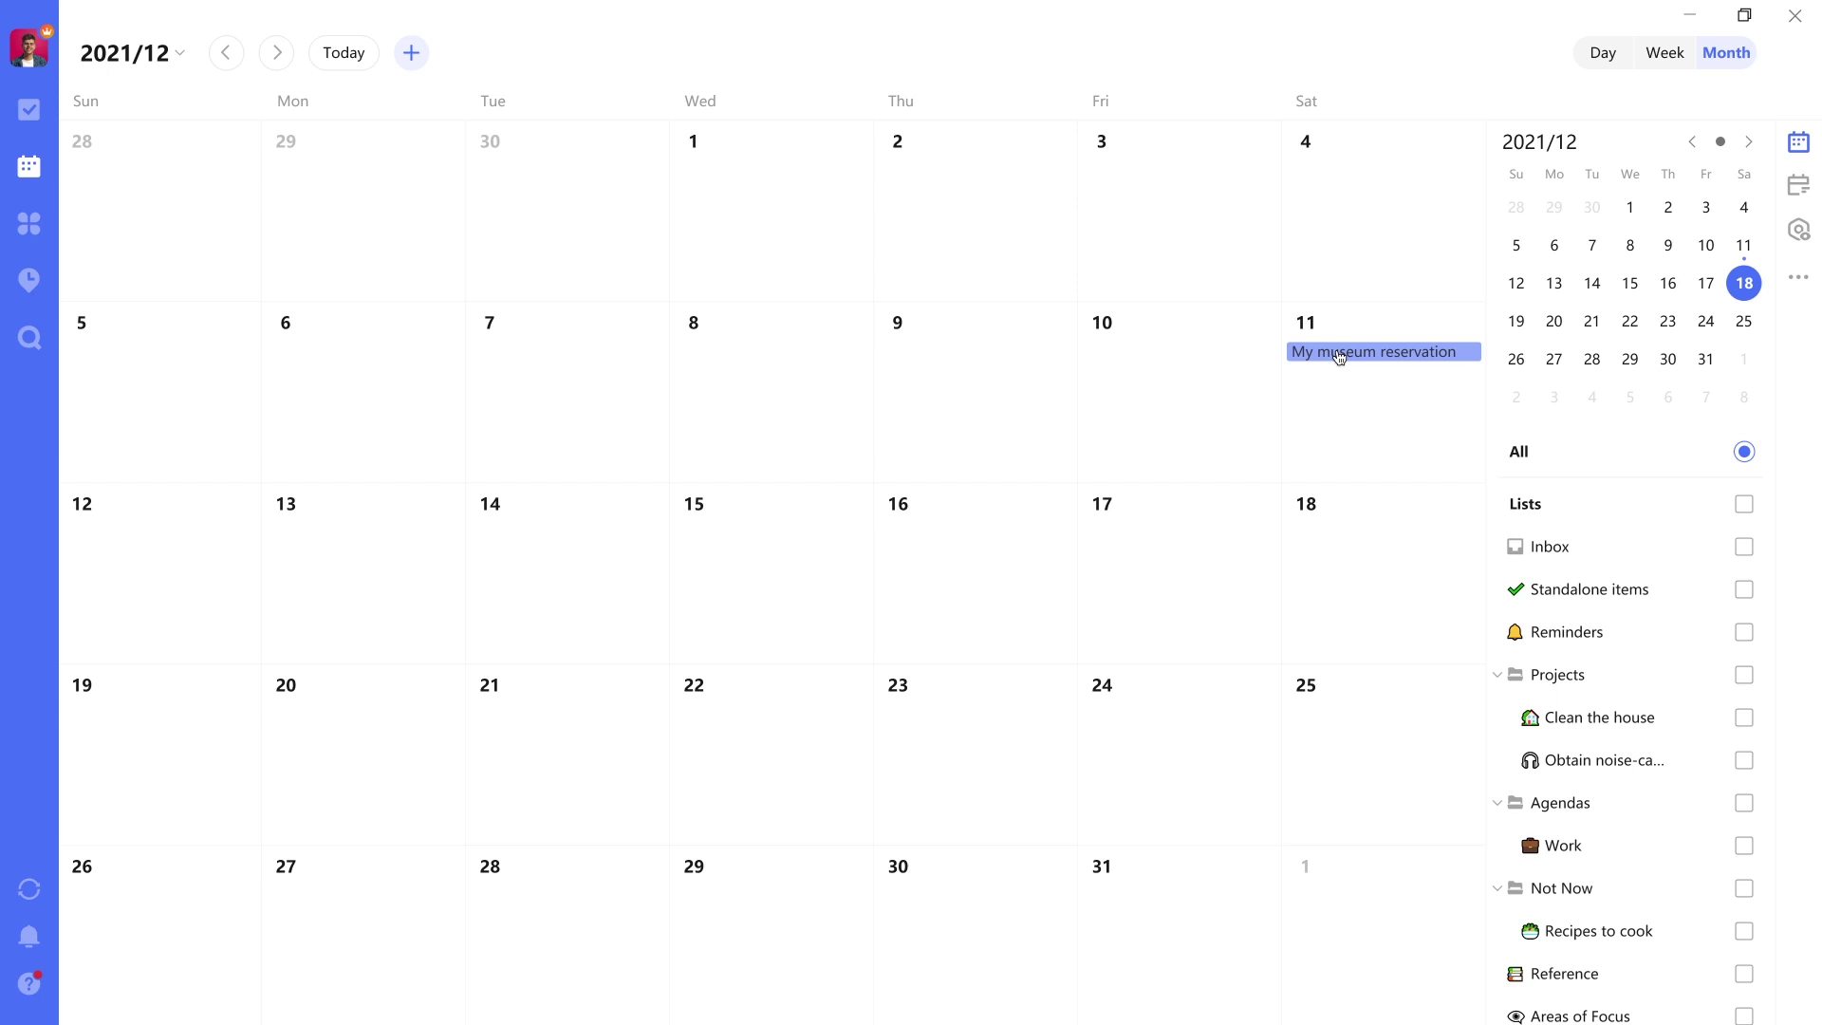
{"action": "left_click", "coordinate": [1695, 143]}
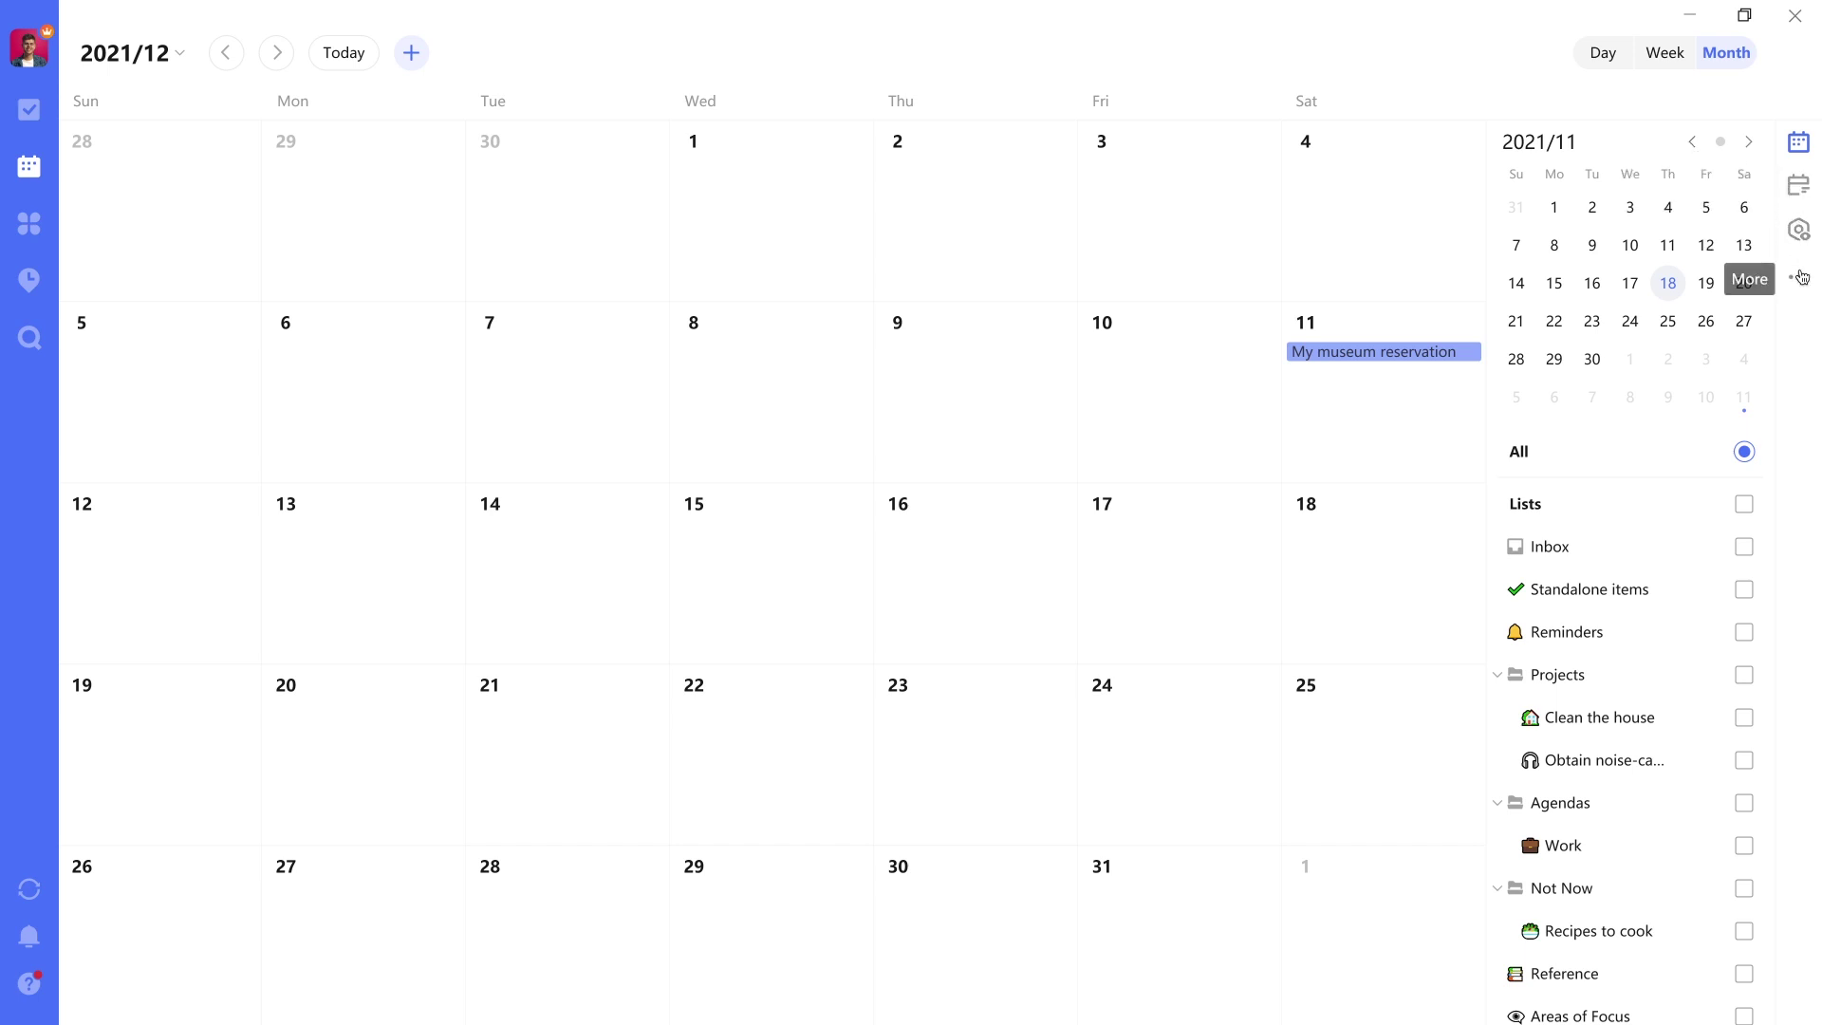
{"action": "left_click", "coordinate": [1800, 190]}
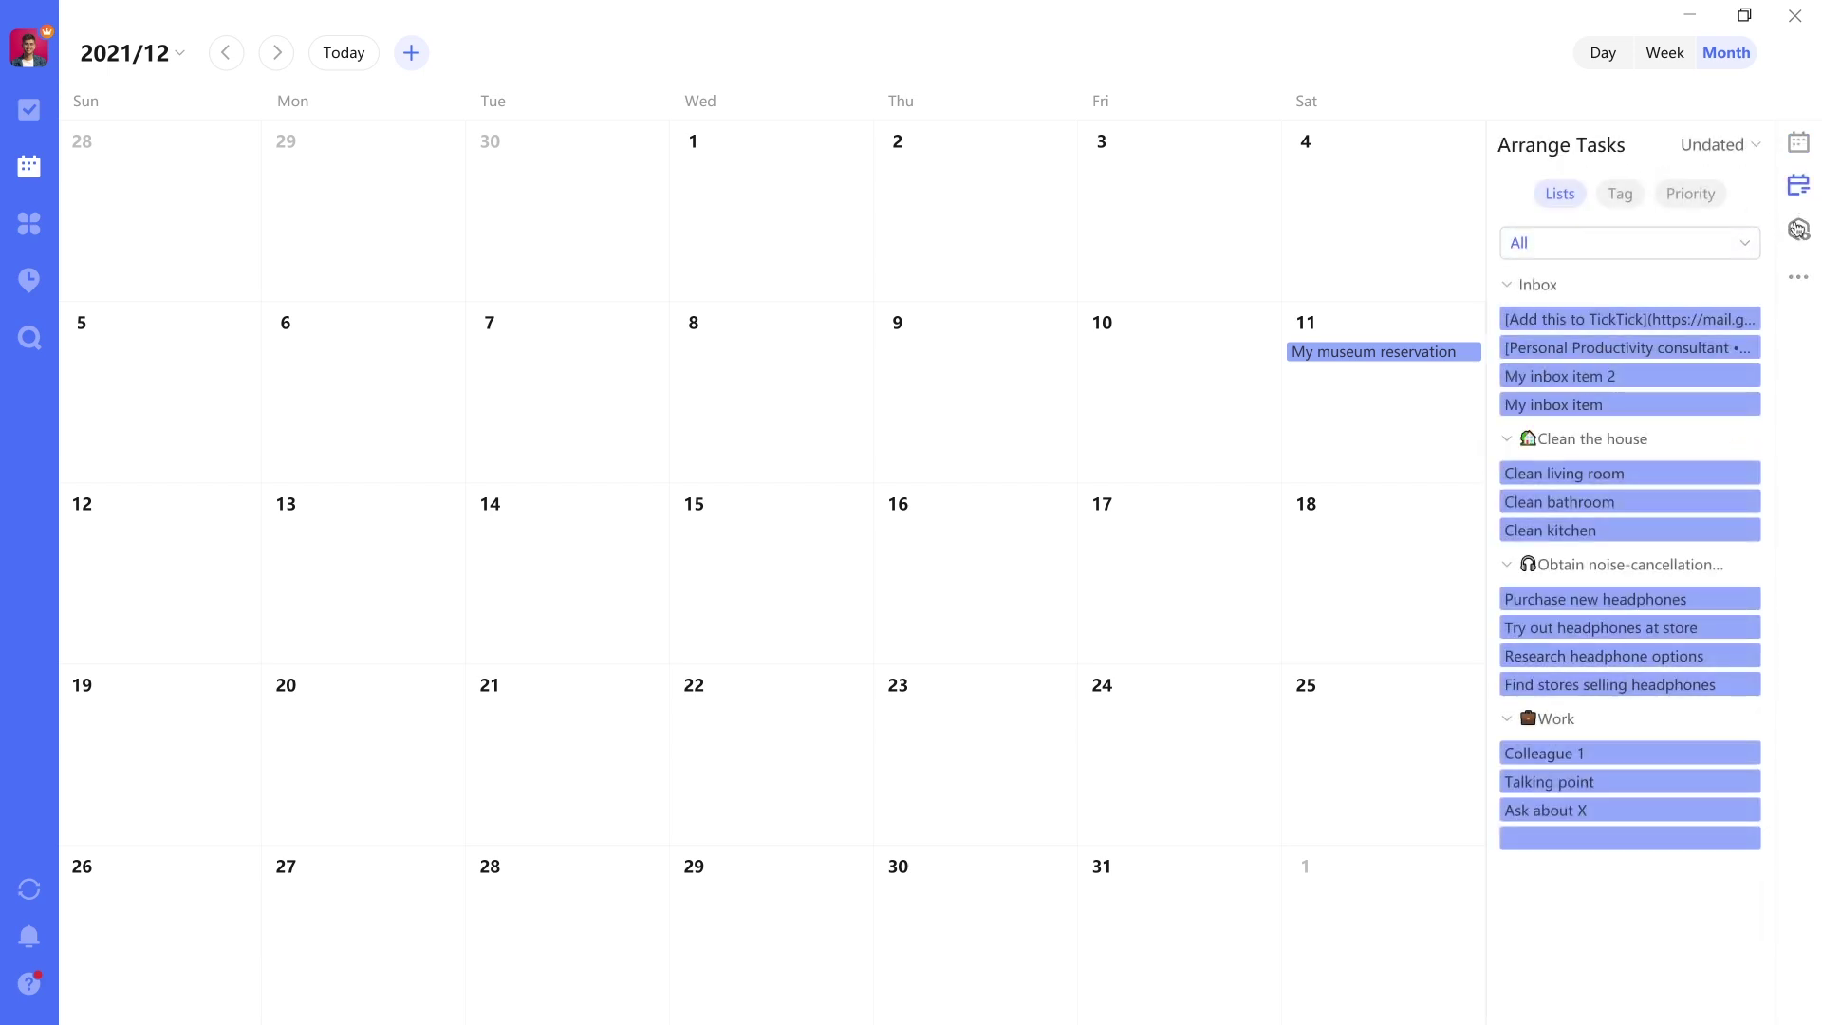
{"action": "left_click", "coordinate": [1800, 230]}
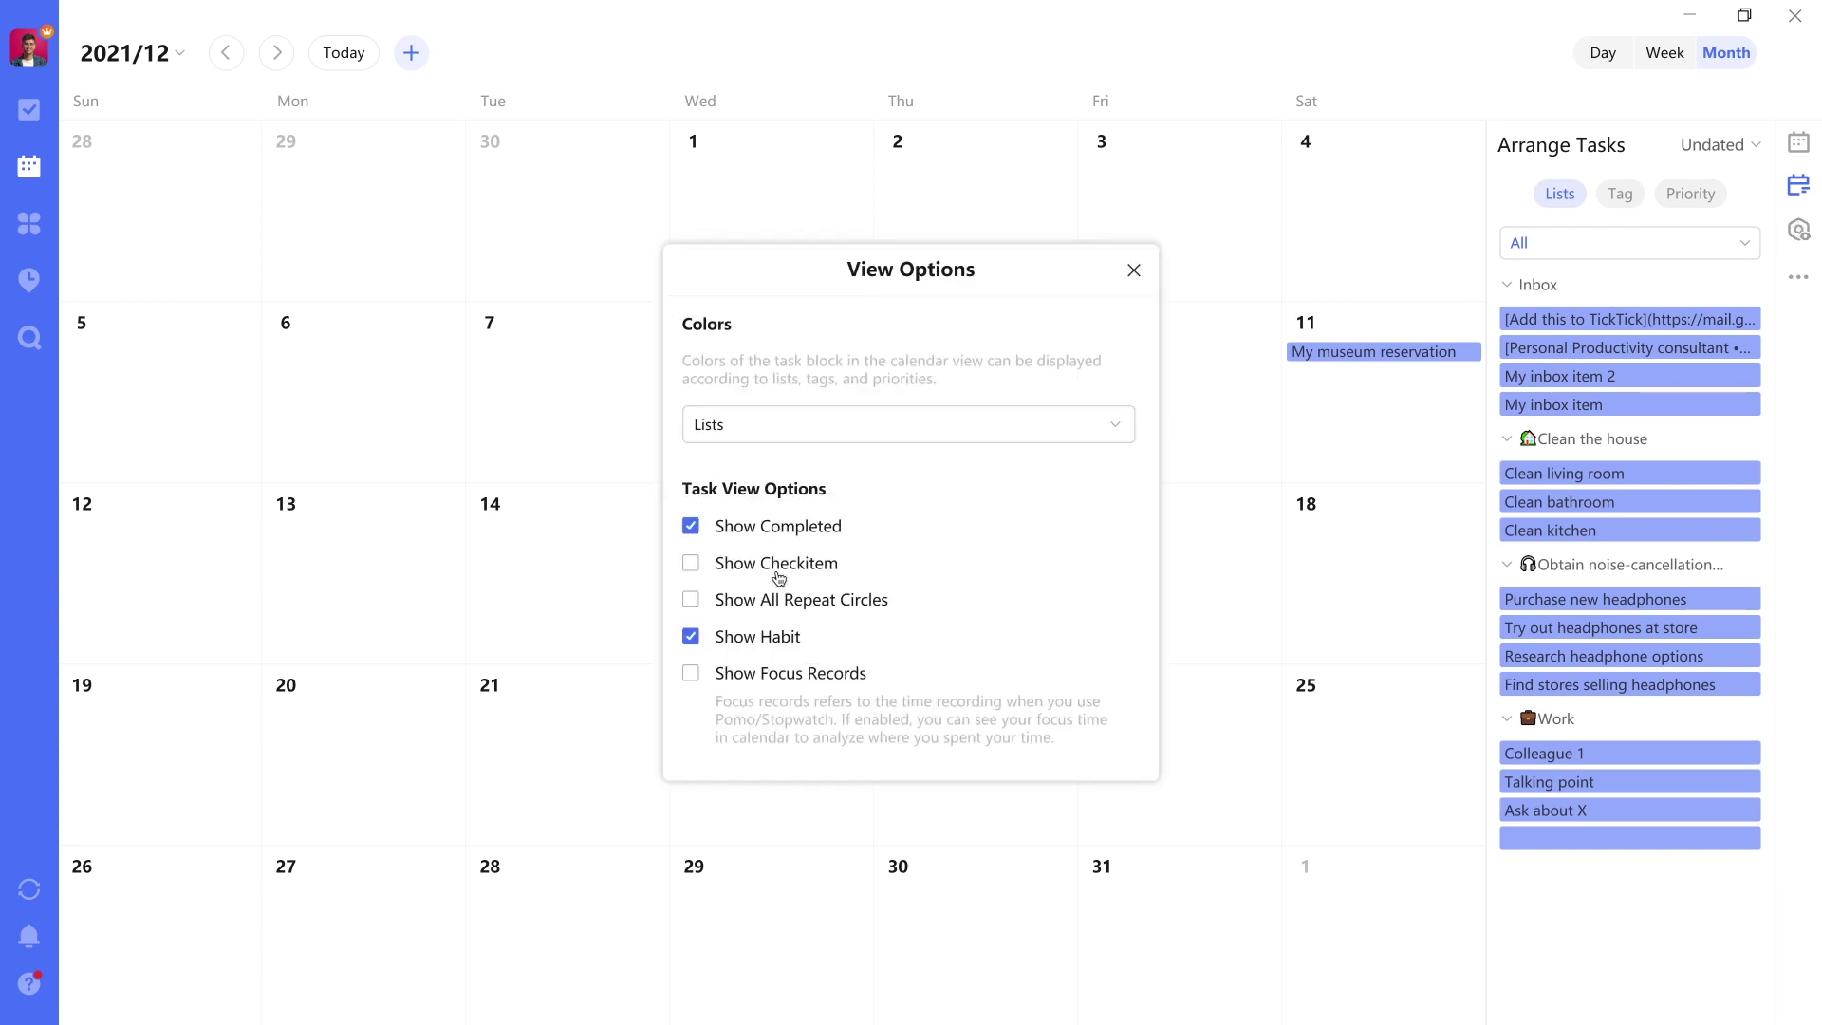
{"action": "left_click", "coordinate": [1134, 269]}
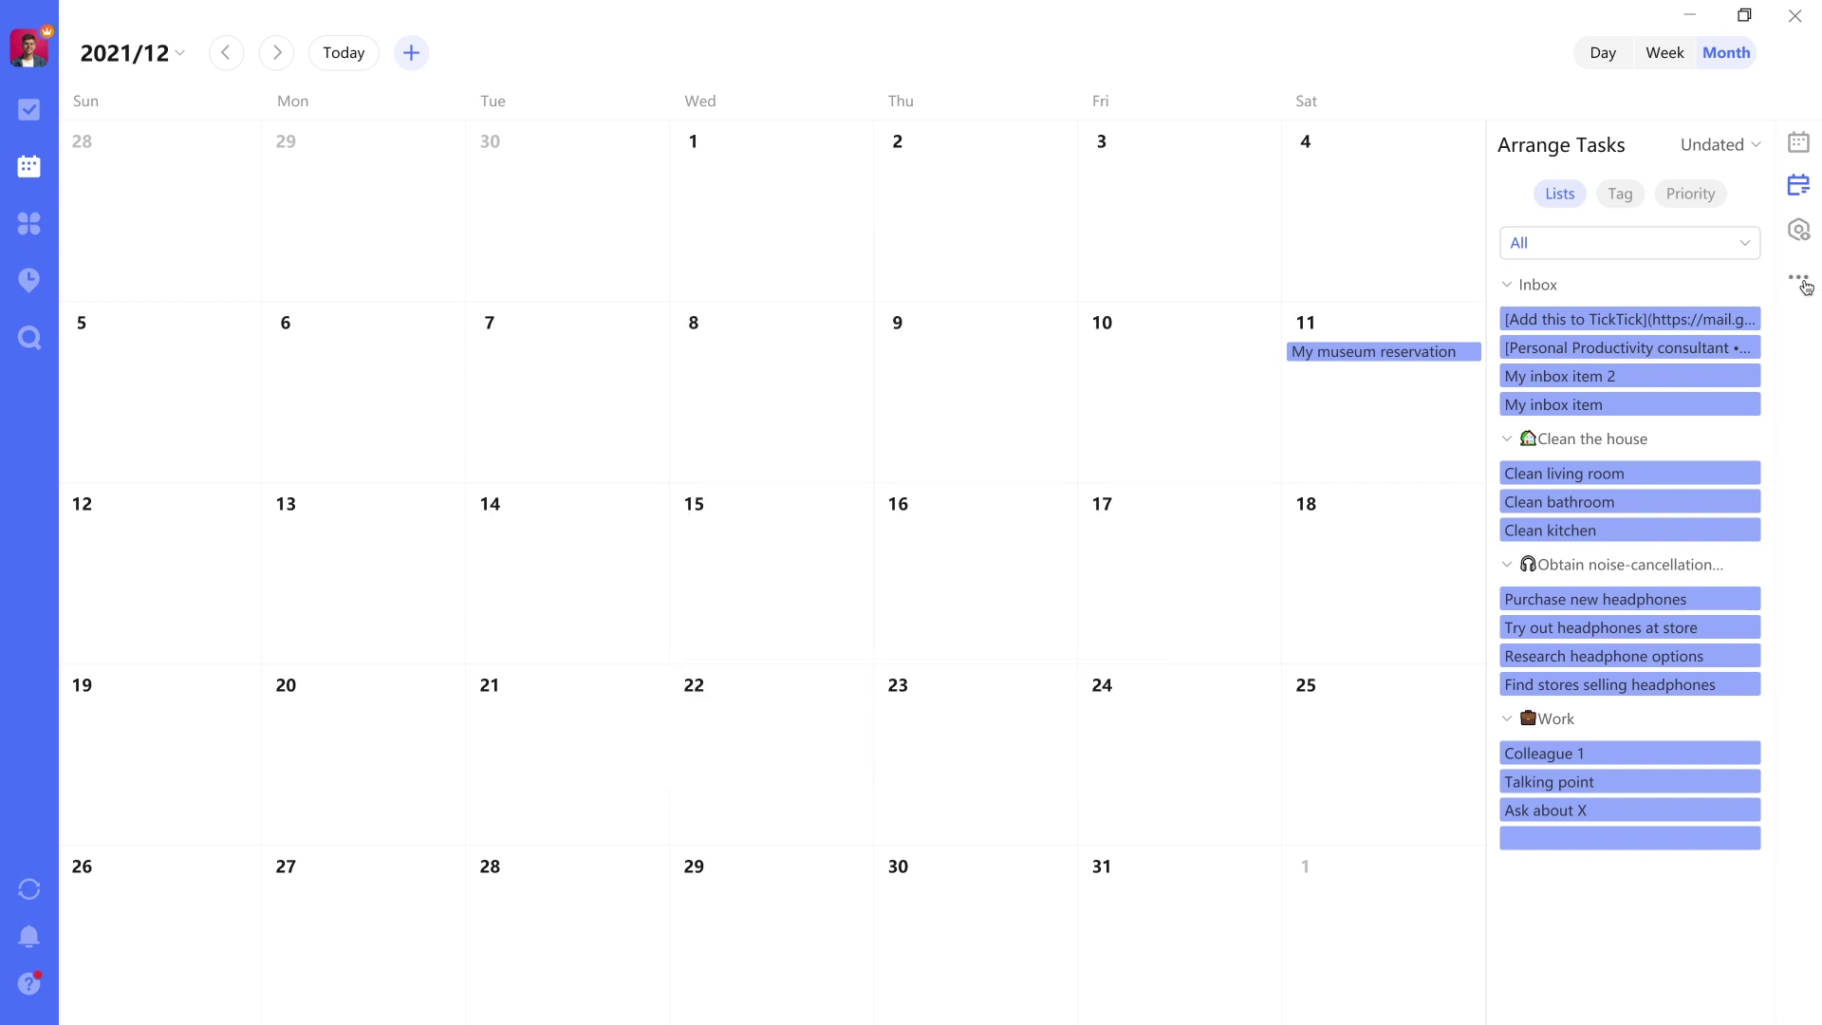
{"action": "left_click", "coordinate": [1802, 281]}
Step: Switch to the Eisenhower Matrix and open the Not Urgent & Unimportant quadrant's options menu
{"action": "mouse_move", "coordinate": [1795, 307]}
{"action": "left_click", "coordinate": [22, 211]}
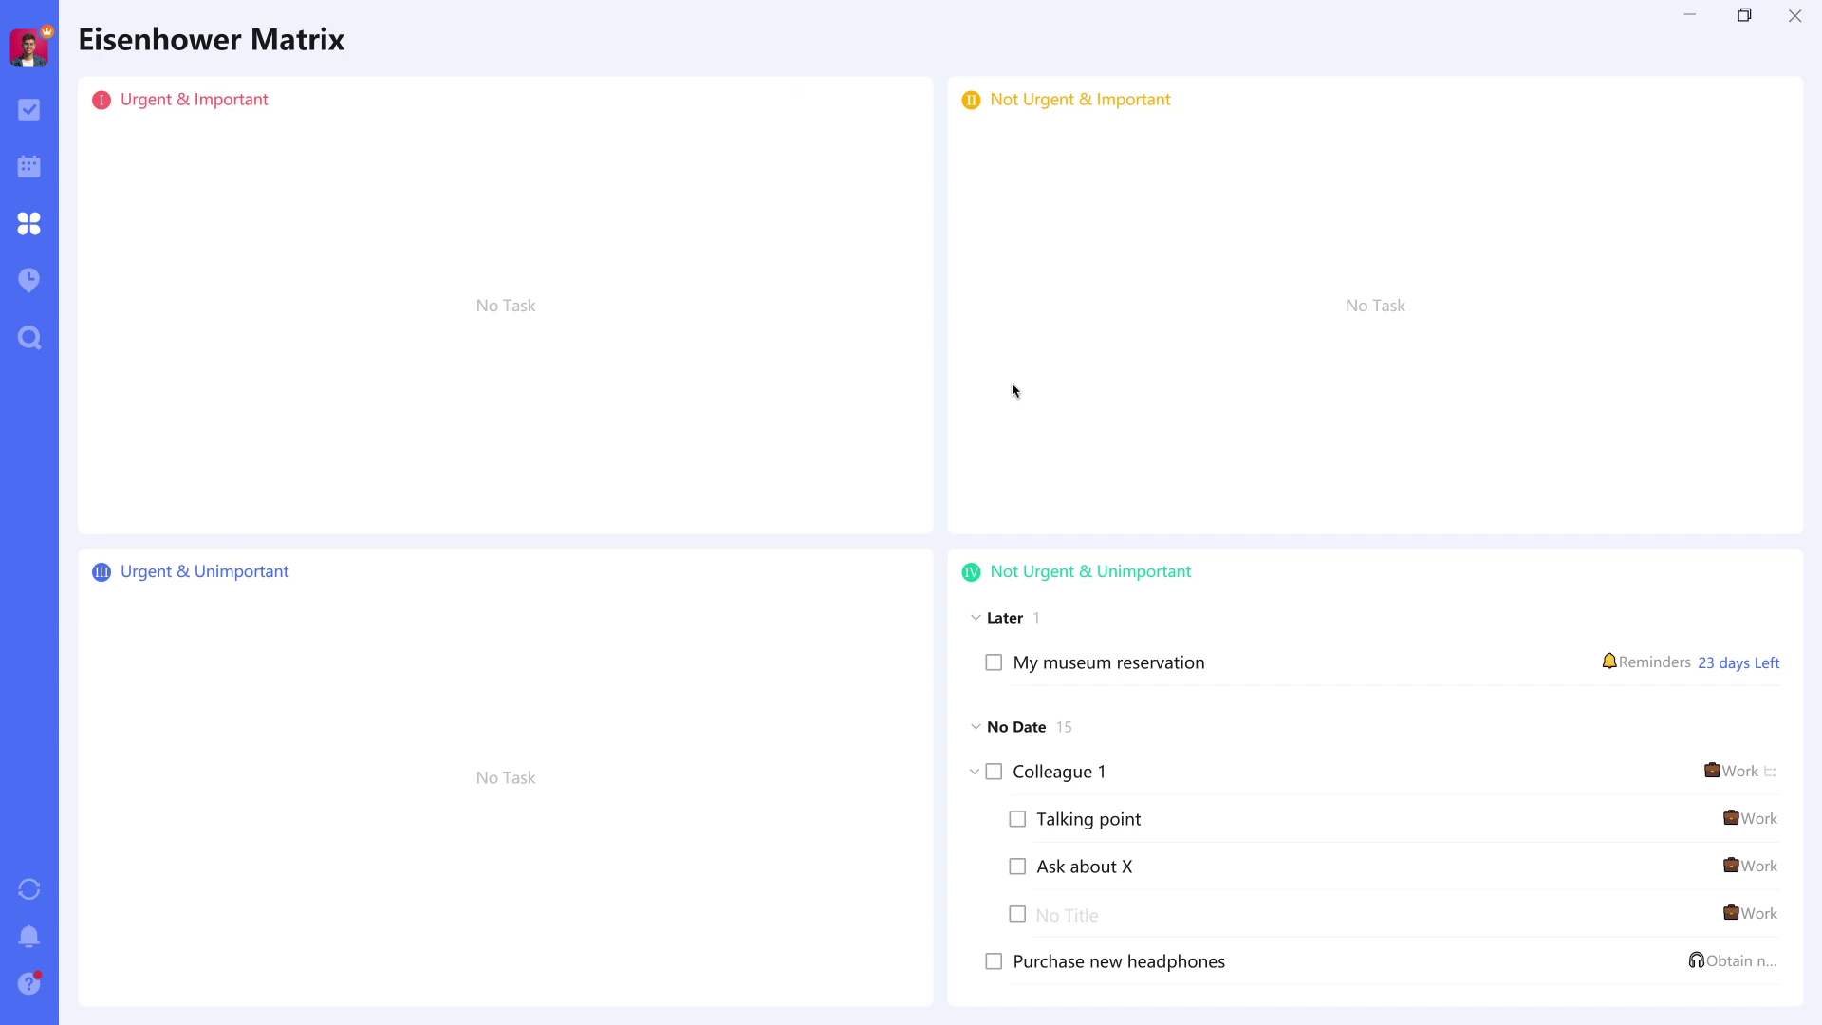
{"action": "scroll", "coordinate": [1290, 753], "scroll_direction": "down", "scroll_amount": 5}
{"action": "scroll", "coordinate": [1290, 746], "scroll_direction": "down", "scroll_amount": 3}
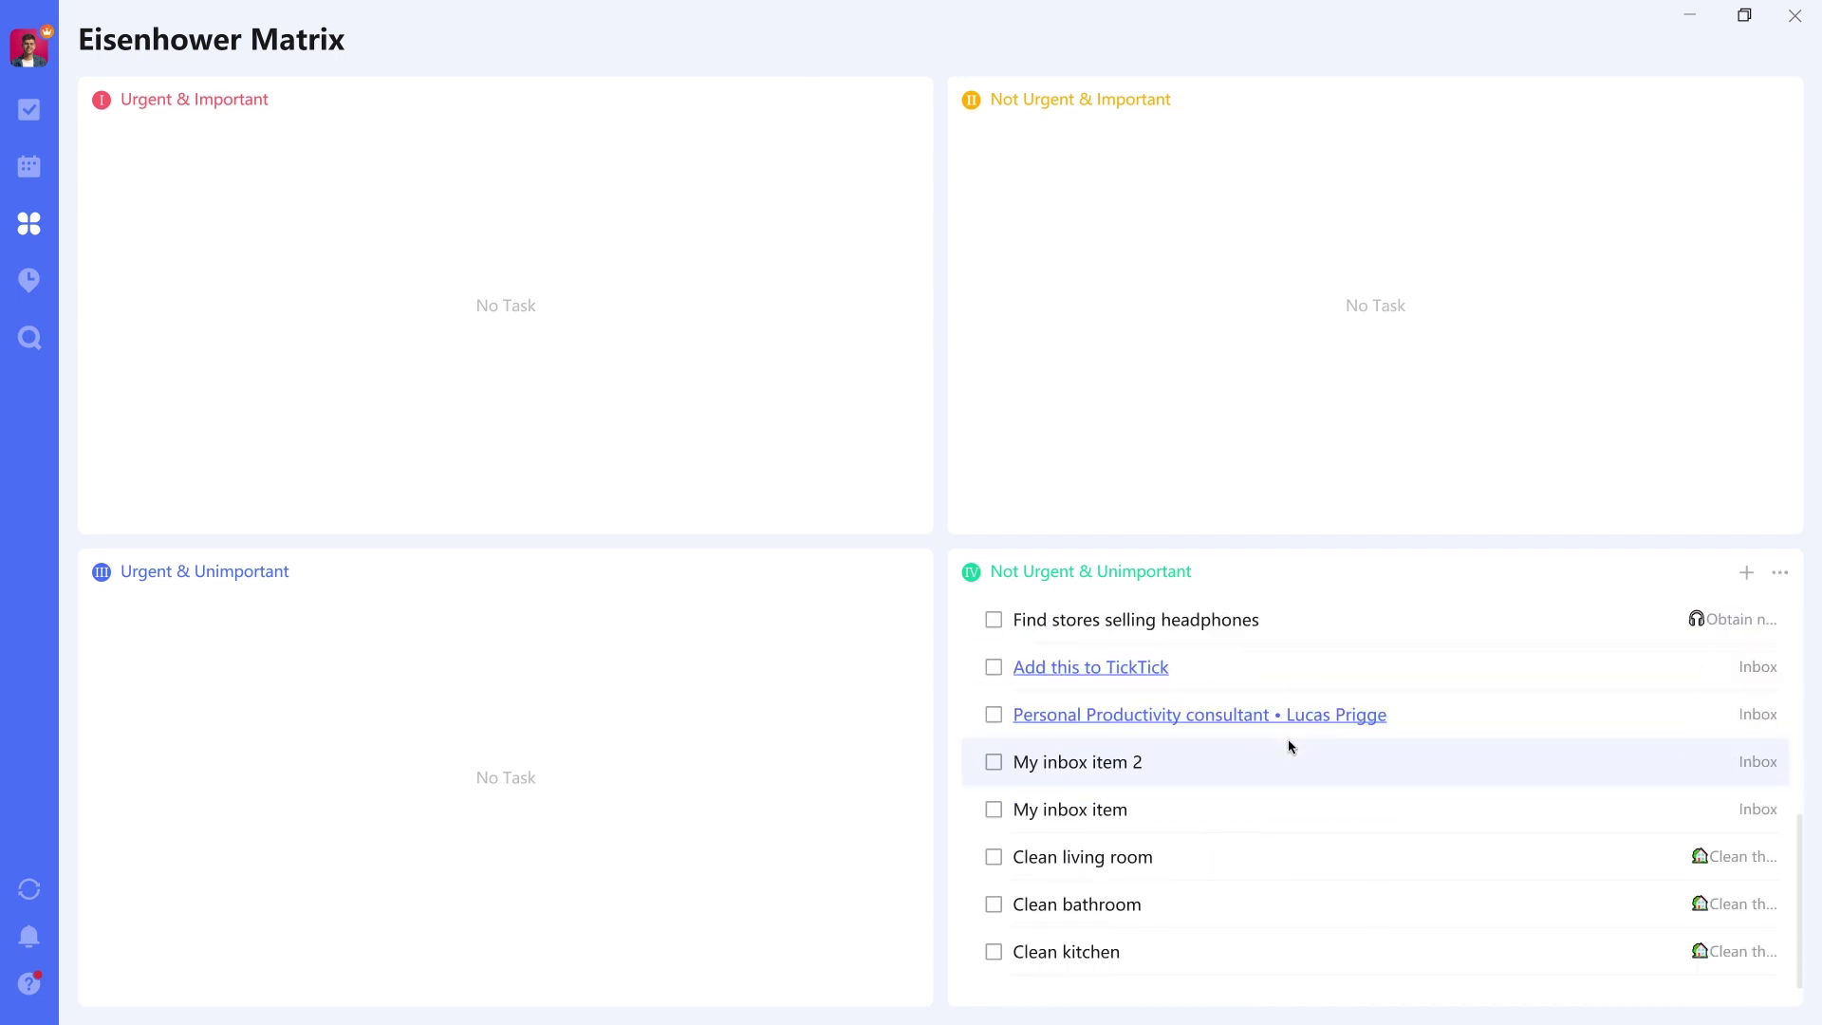
{"action": "scroll", "coordinate": [1289, 746], "scroll_direction": "up", "scroll_amount": 10}
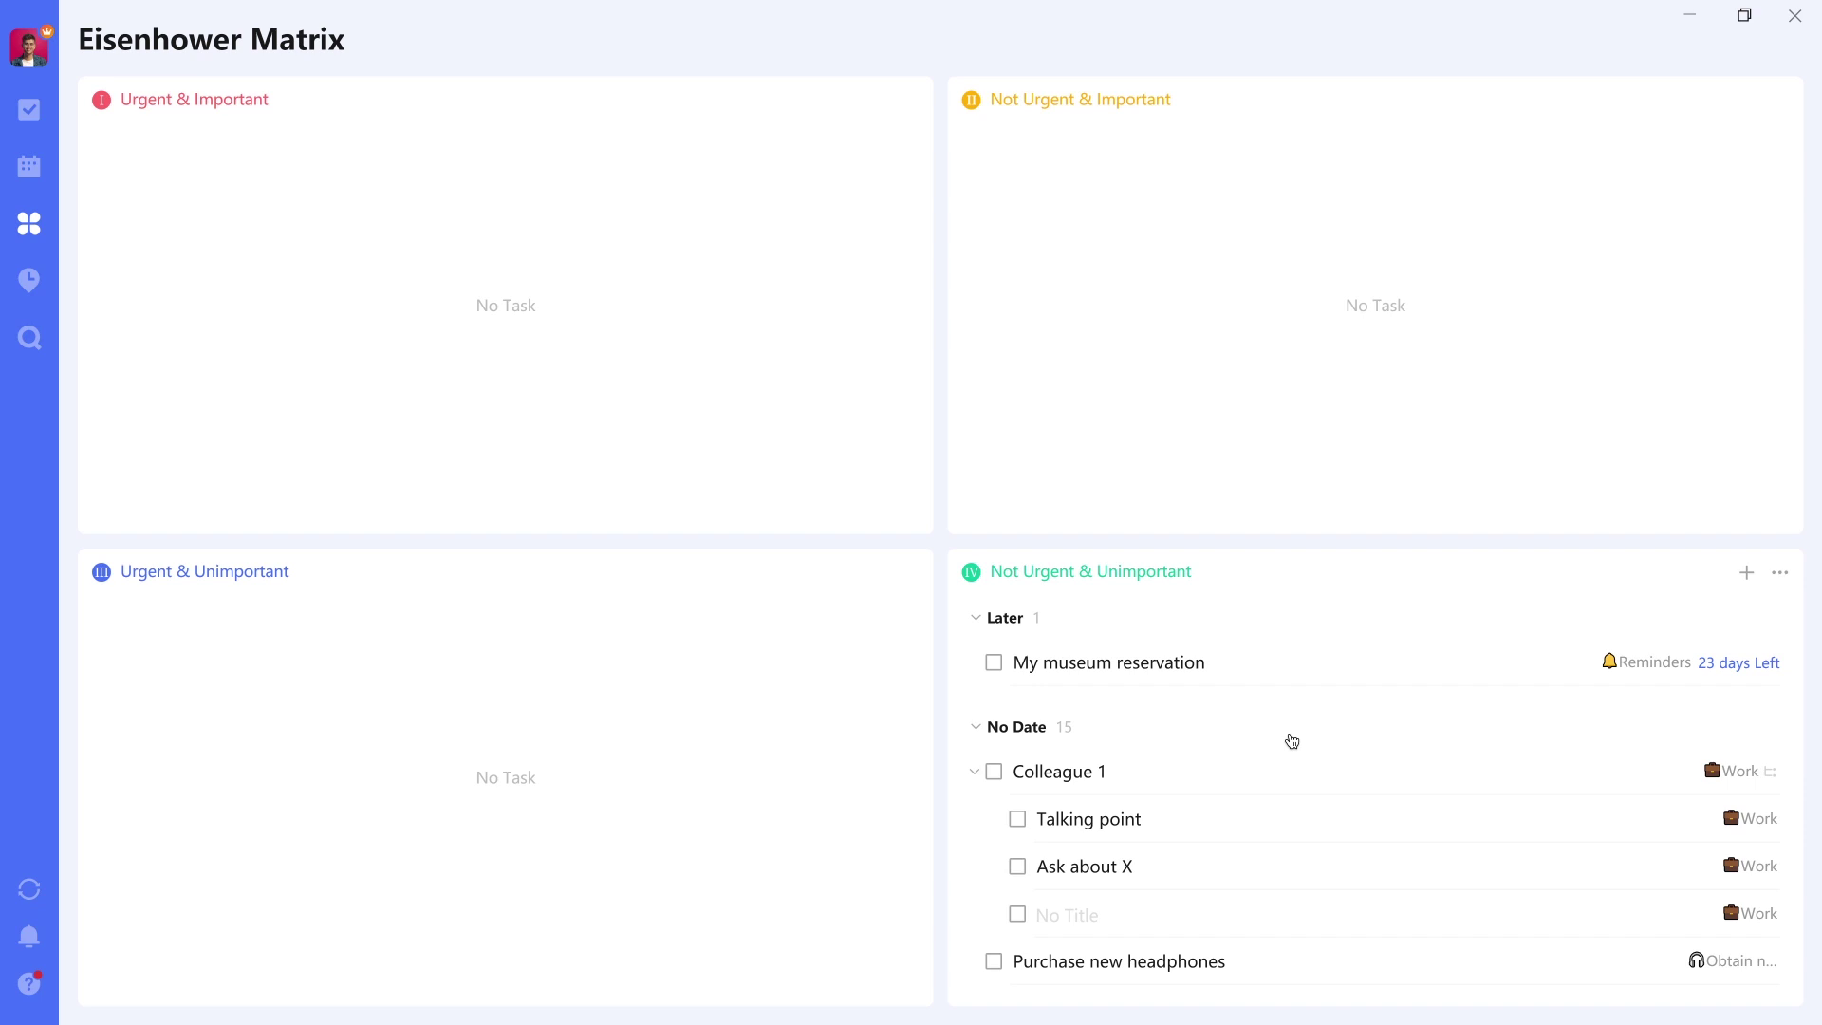
{"action": "left_click", "coordinate": [1780, 573]}
Step: Edit the quadrant's filter and check Standalone items in its Lists selection
{"action": "mouse_move", "coordinate": [1718, 653]}
{"action": "left_click", "coordinate": [1731, 627]}
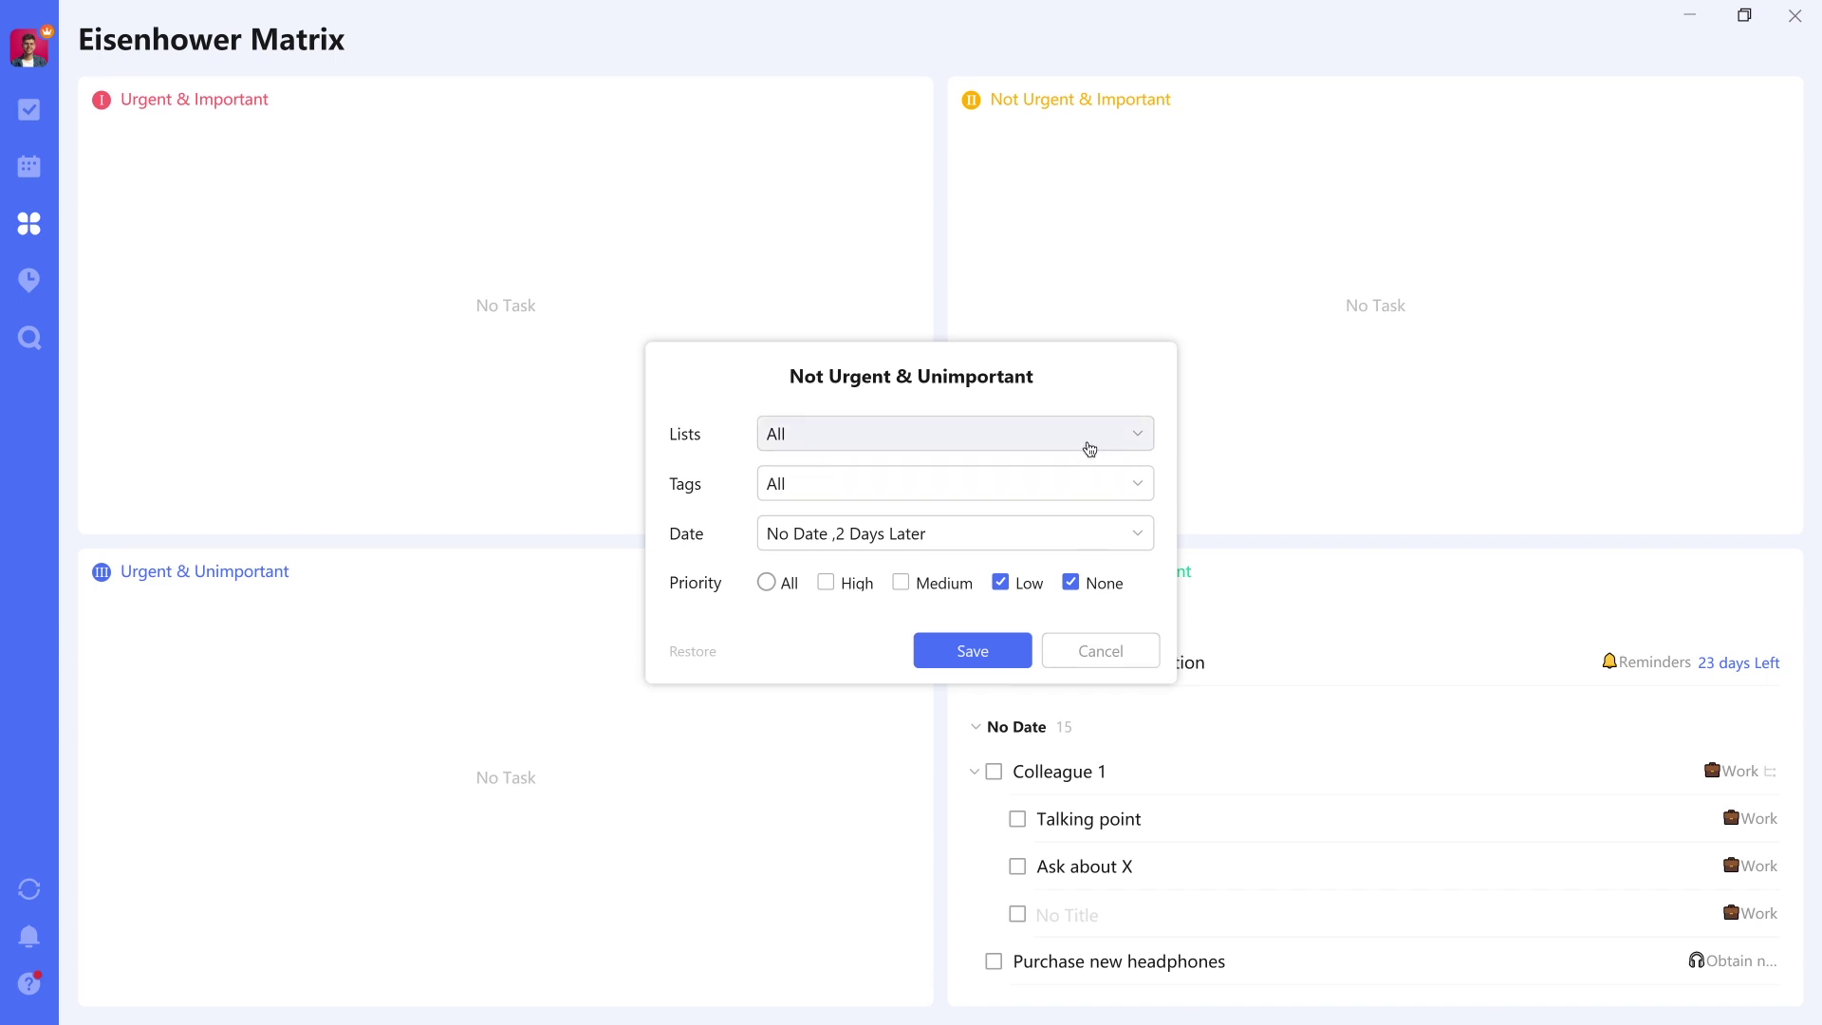
{"action": "left_click", "coordinate": [919, 445]}
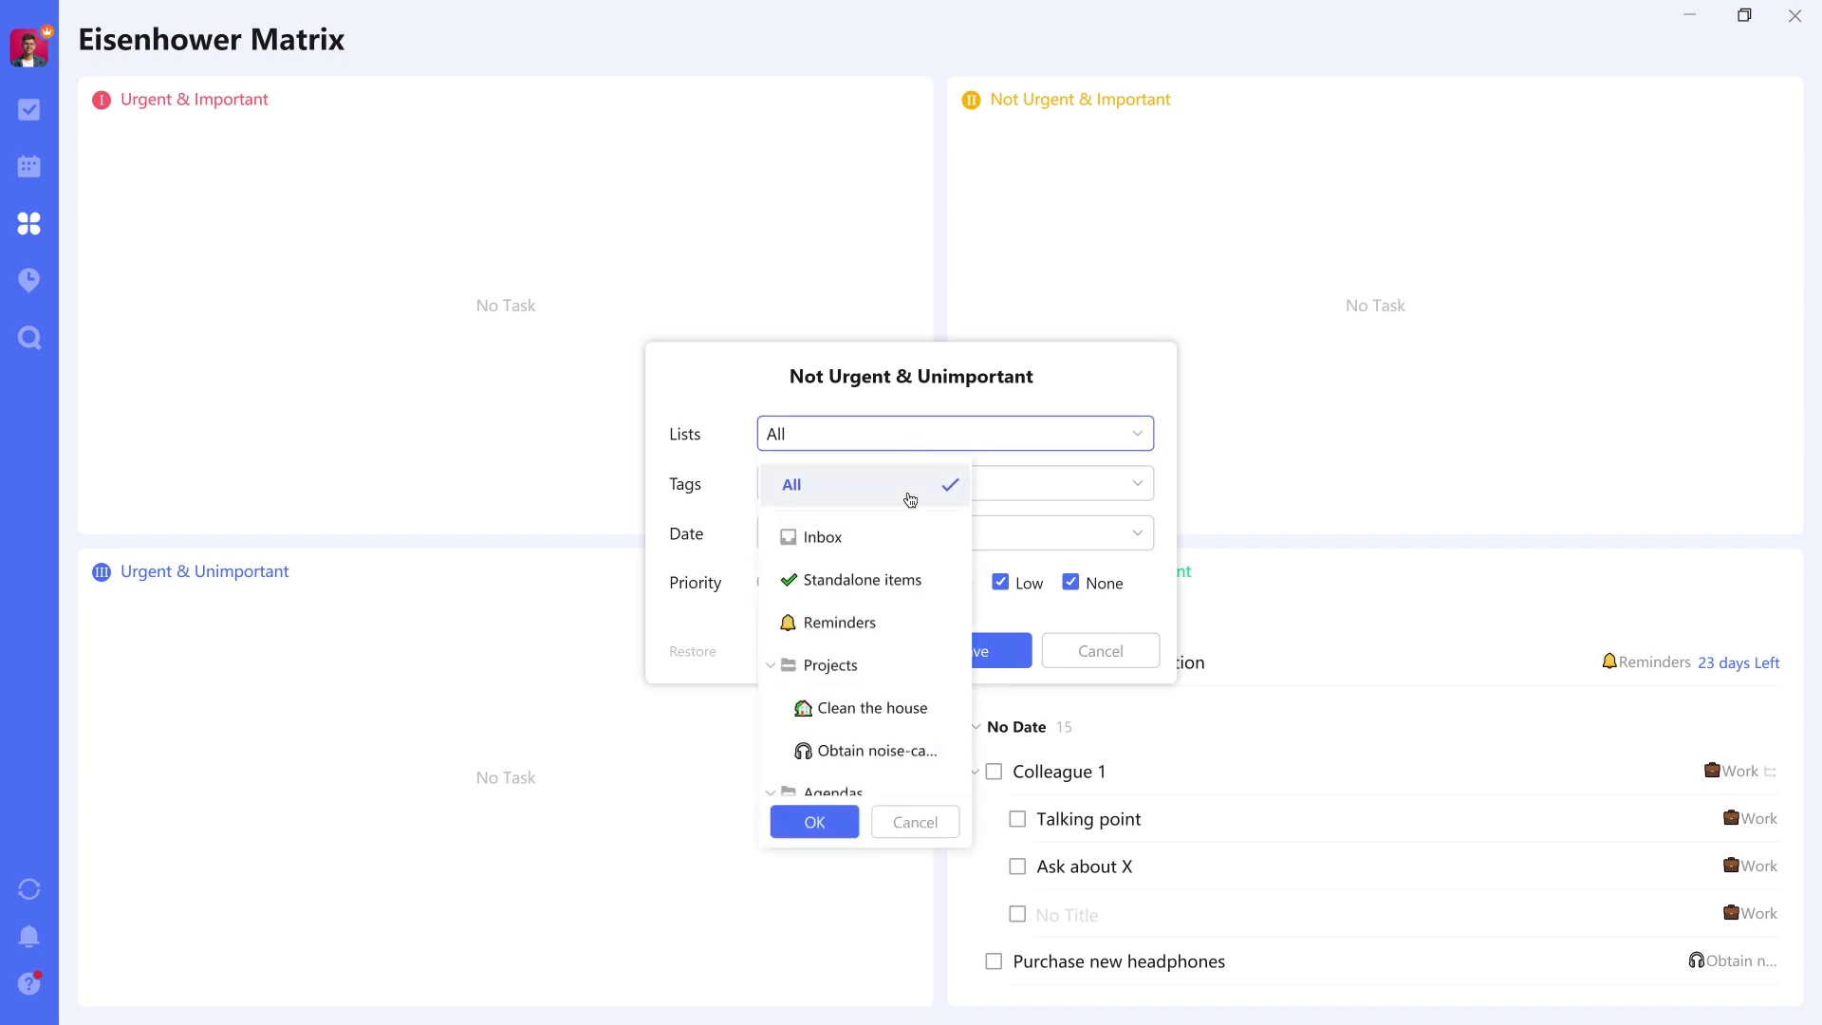
{"action": "scroll", "coordinate": [889, 631], "scroll_direction": "down", "scroll_amount": 1}
{"action": "scroll", "coordinate": [888, 634], "scroll_direction": "down", "scroll_amount": 5}
{"action": "scroll", "coordinate": [882, 634], "scroll_direction": "up", "scroll_amount": 6}
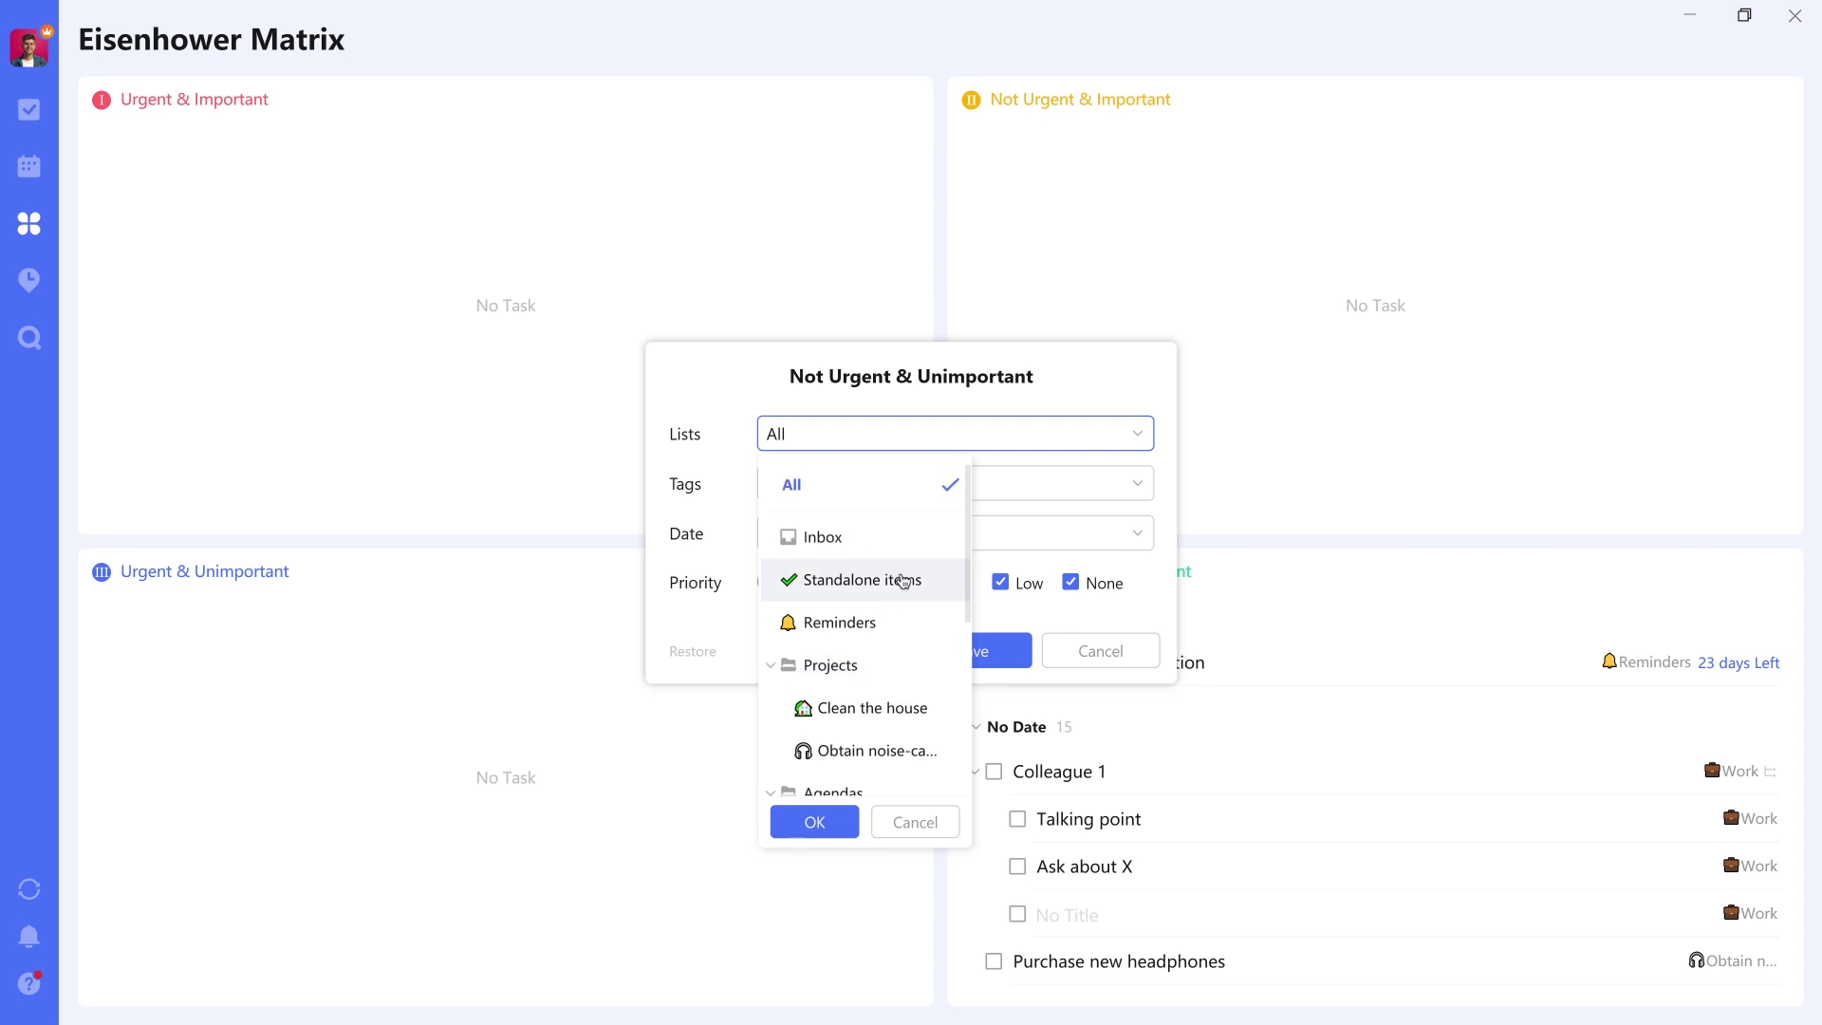
{"action": "left_click", "coordinate": [902, 580]}
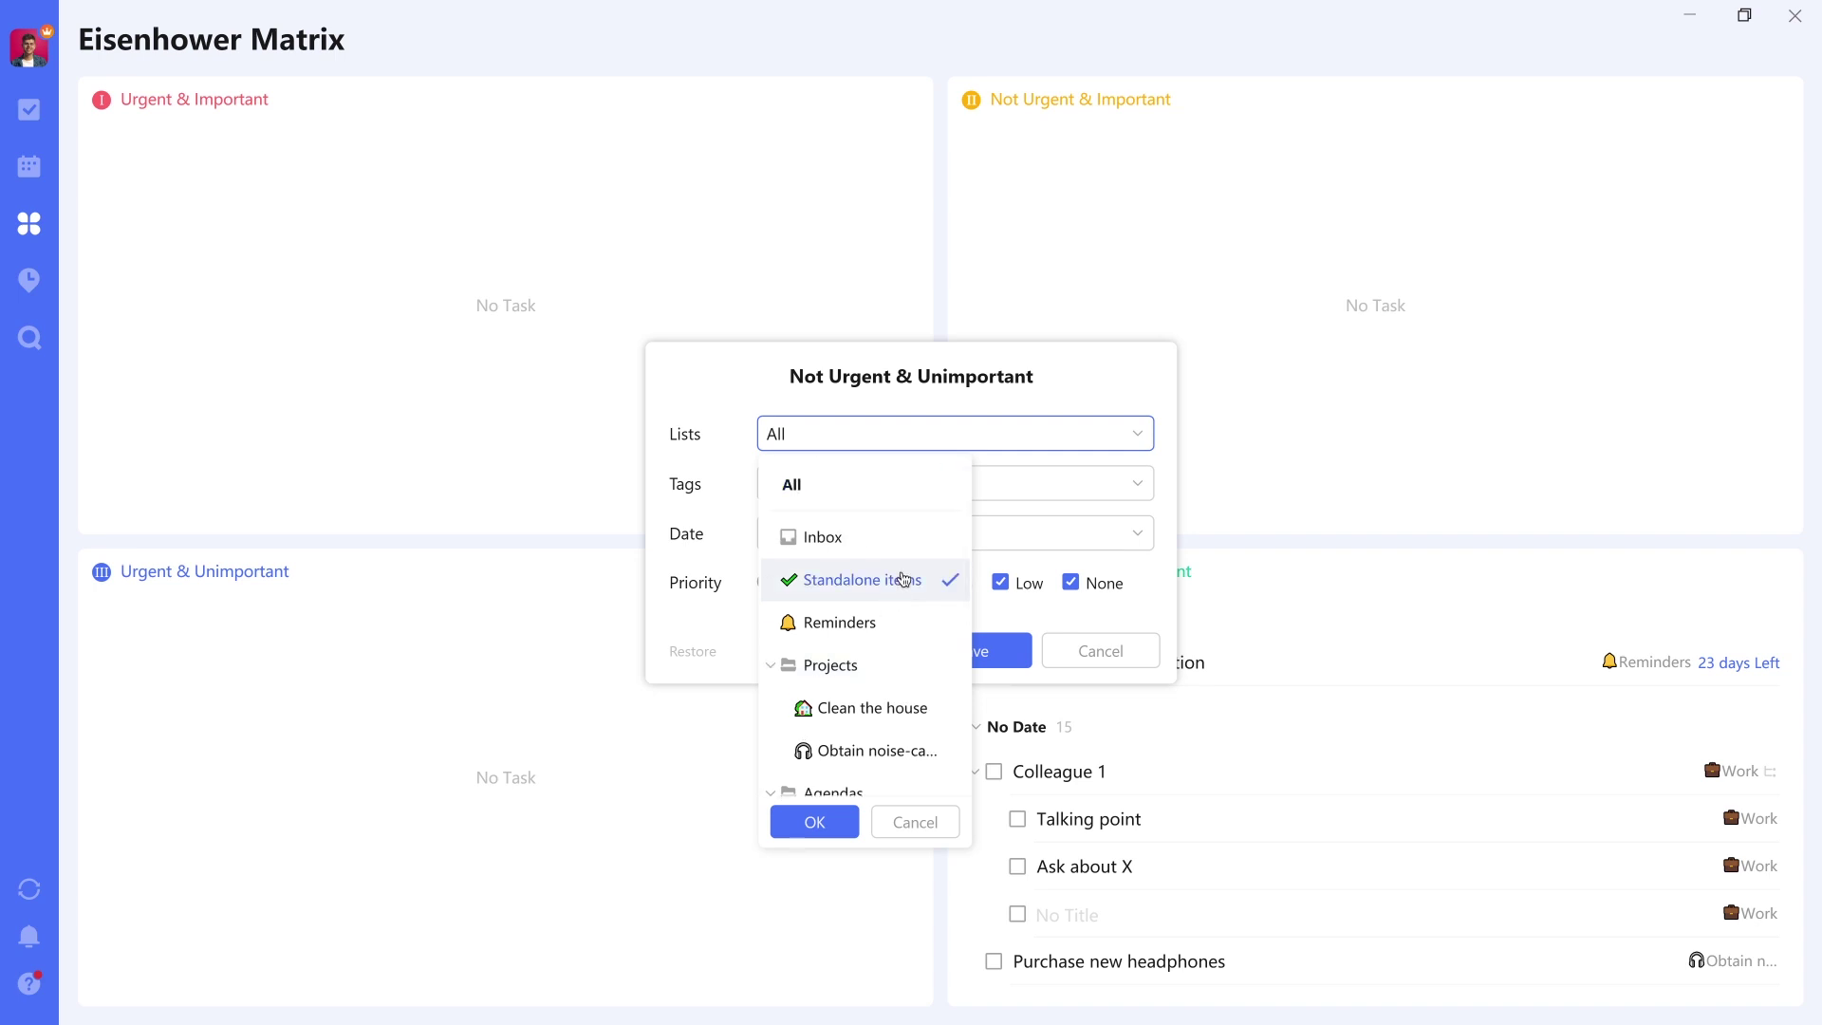
{"action": "left_click", "coordinate": [934, 620]}
{"action": "left_click", "coordinate": [934, 622]}
Step: Add the Clean the house and Obtain noise-cancellation headphones lists, confirm, and save the filter
{"action": "scroll", "coordinate": [937, 593], "scroll_direction": "down", "scroll_amount": 1}
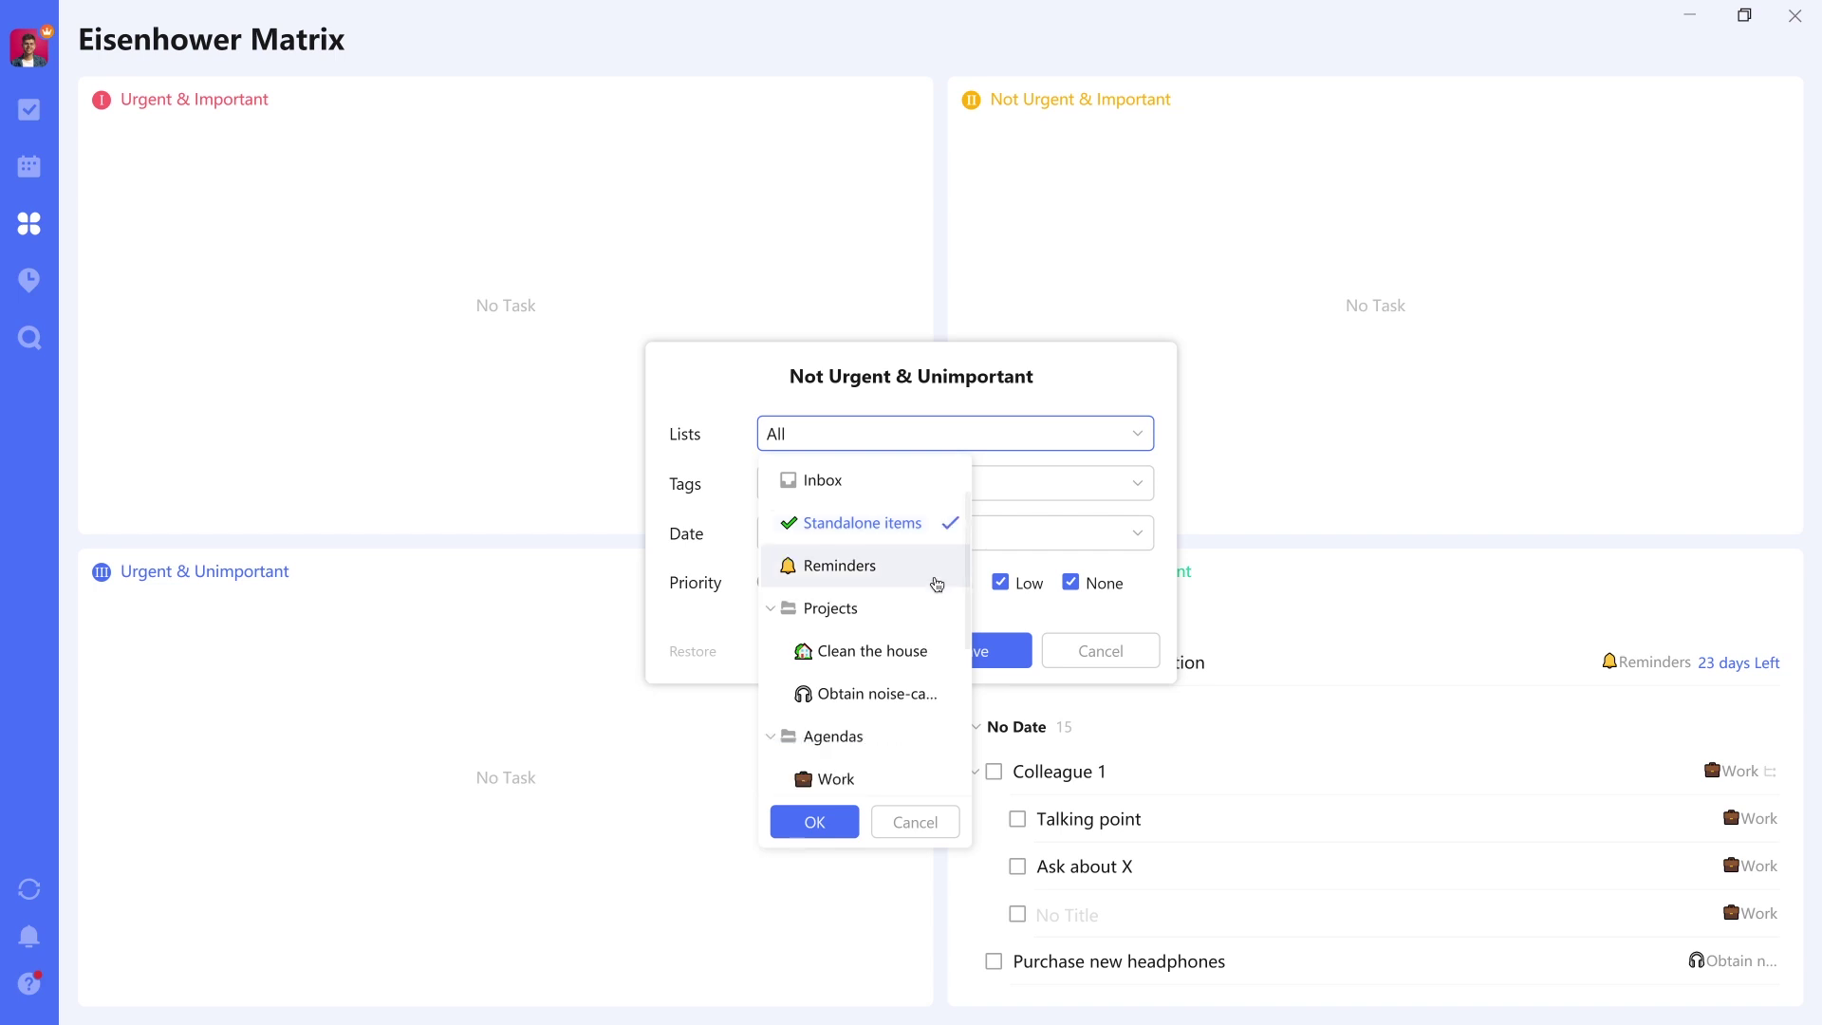
{"action": "left_click", "coordinate": [914, 653]}
{"action": "left_click", "coordinate": [902, 694]}
{"action": "scroll", "coordinate": [901, 694], "scroll_direction": "down", "scroll_amount": 4}
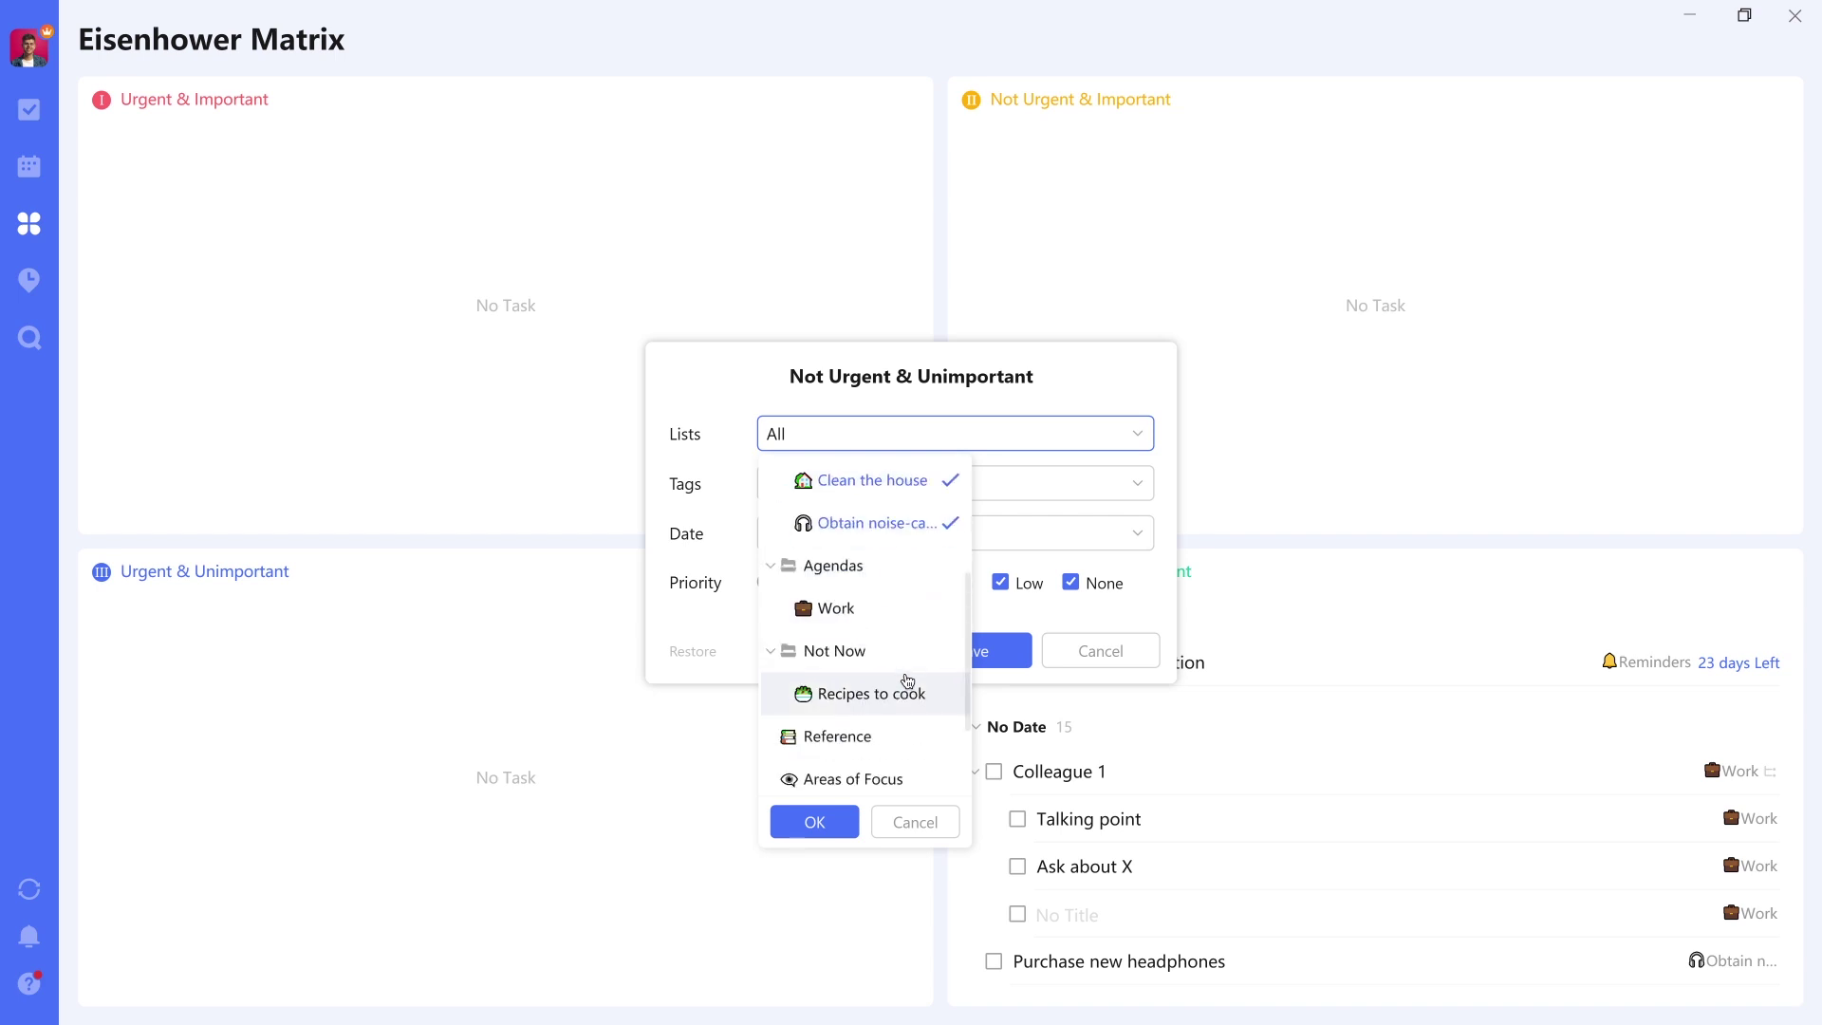
{"action": "scroll", "coordinate": [907, 680], "scroll_direction": "down", "scroll_amount": 3}
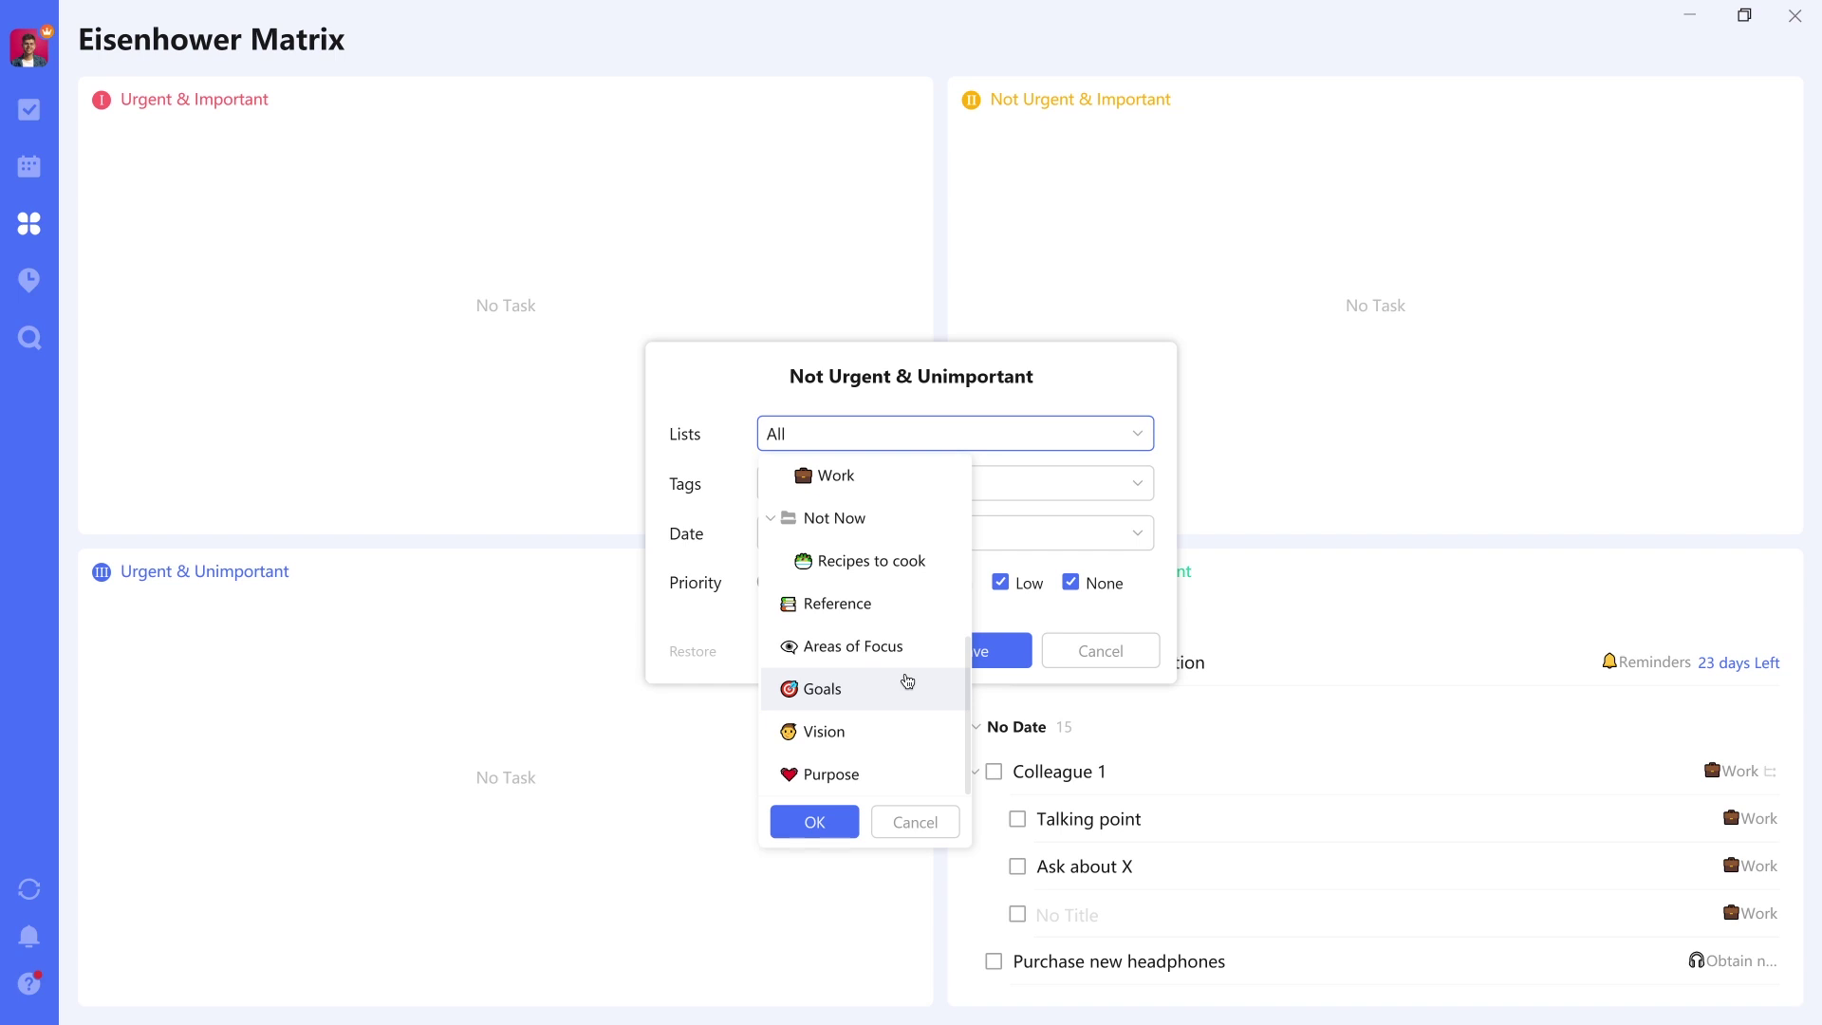
{"action": "left_click", "coordinate": [808, 822]}
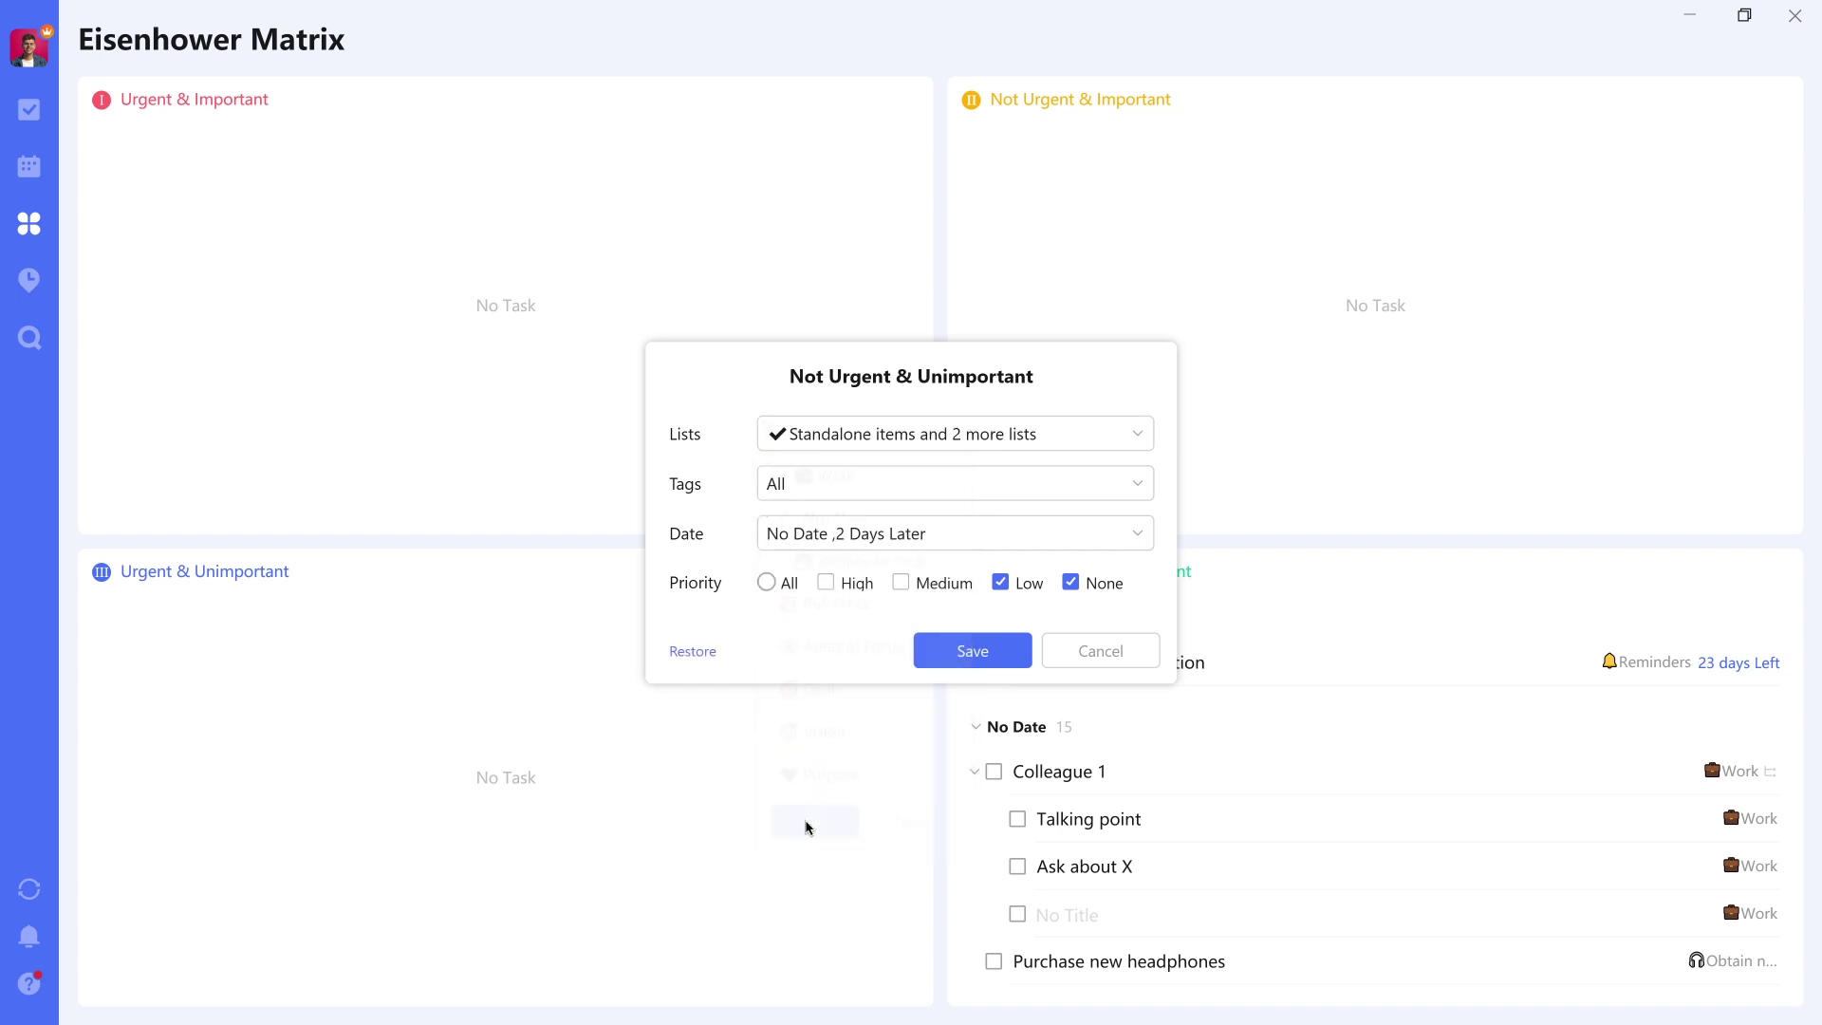
{"action": "left_click", "coordinate": [973, 651]}
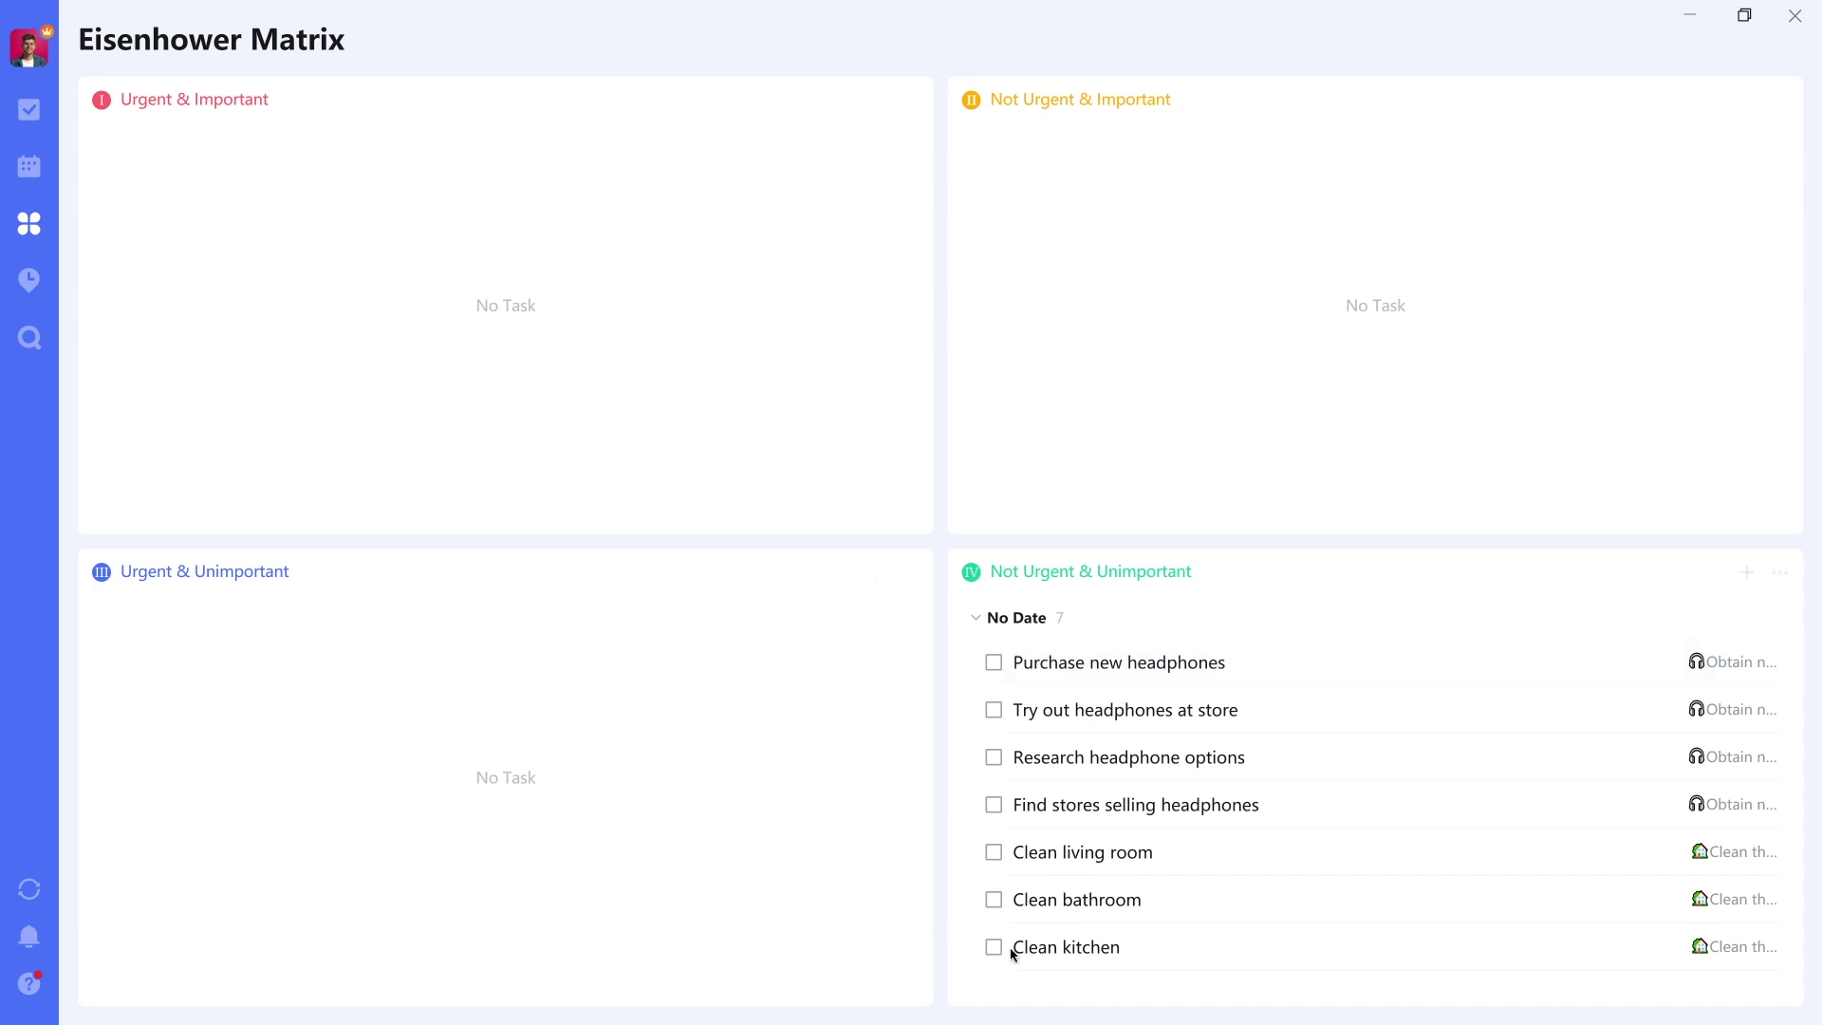
Step: Switch to the Habit tracker and show the Clean my inboxes habit's statistics: zero check-ins, 0% monthly rate
{"action": "left_click", "coordinate": [40, 283]}
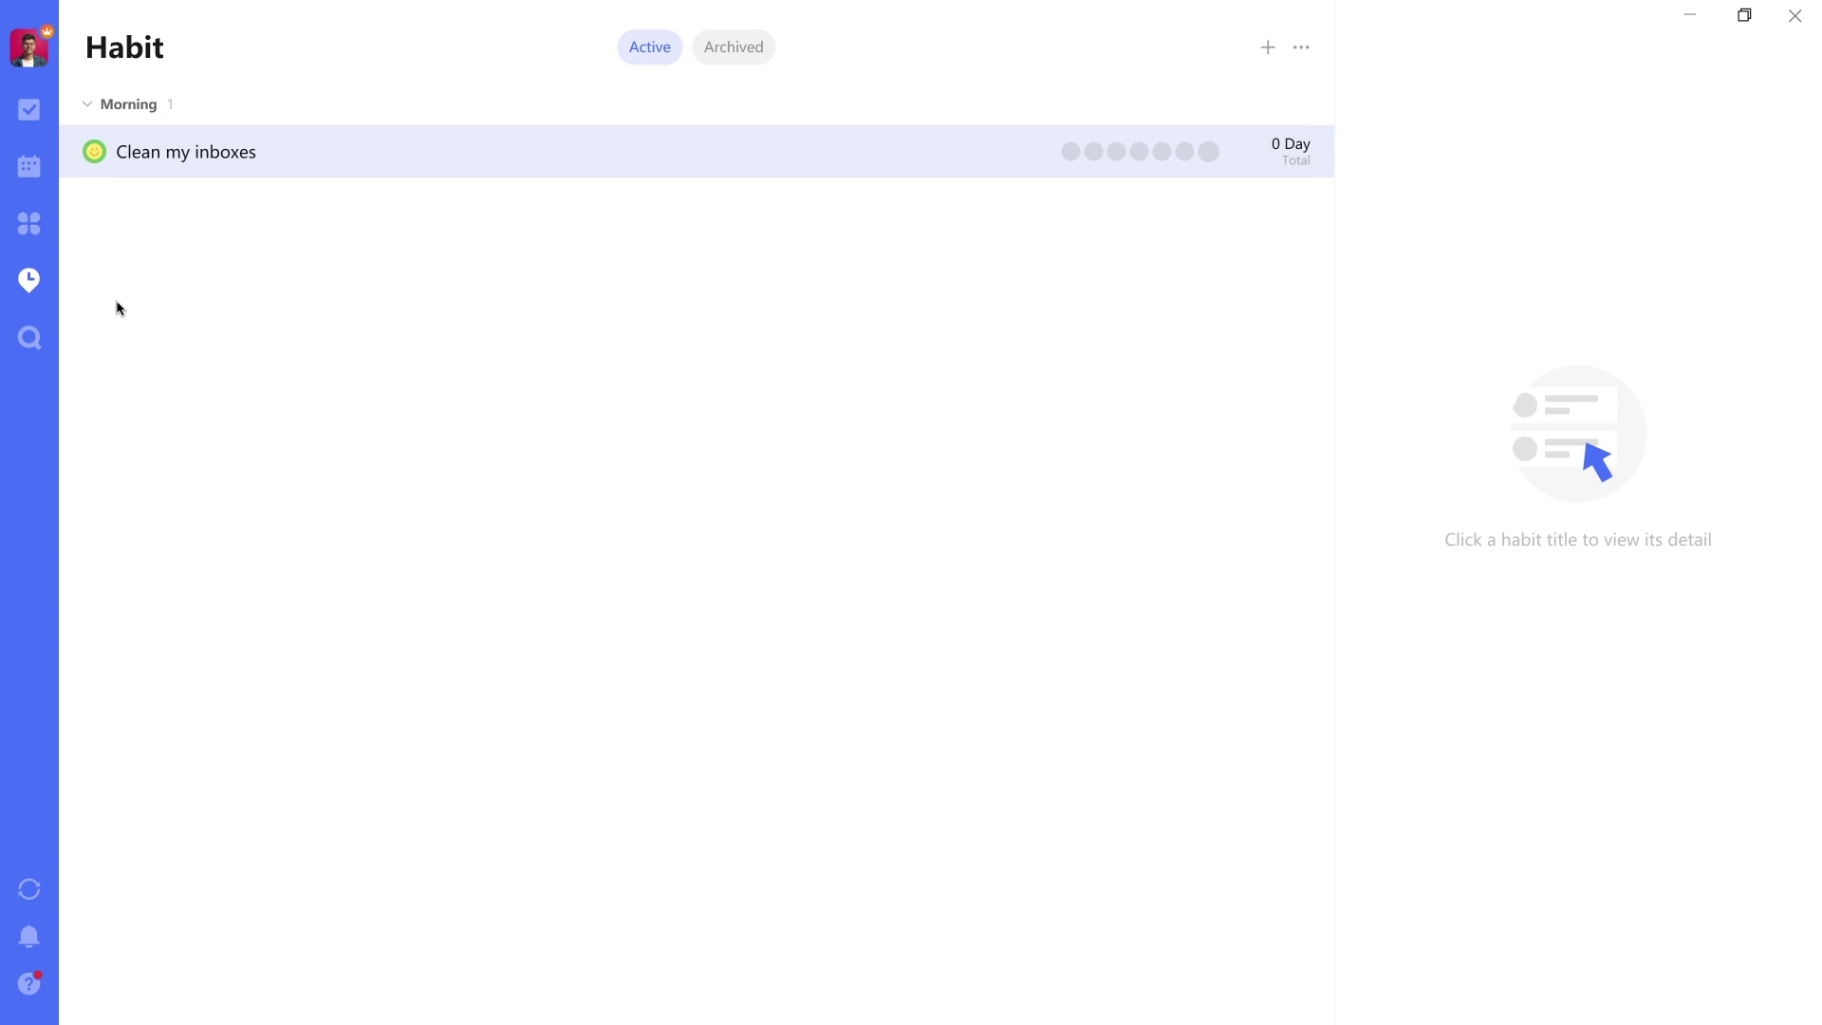
{"action": "left_click", "coordinate": [974, 154]}
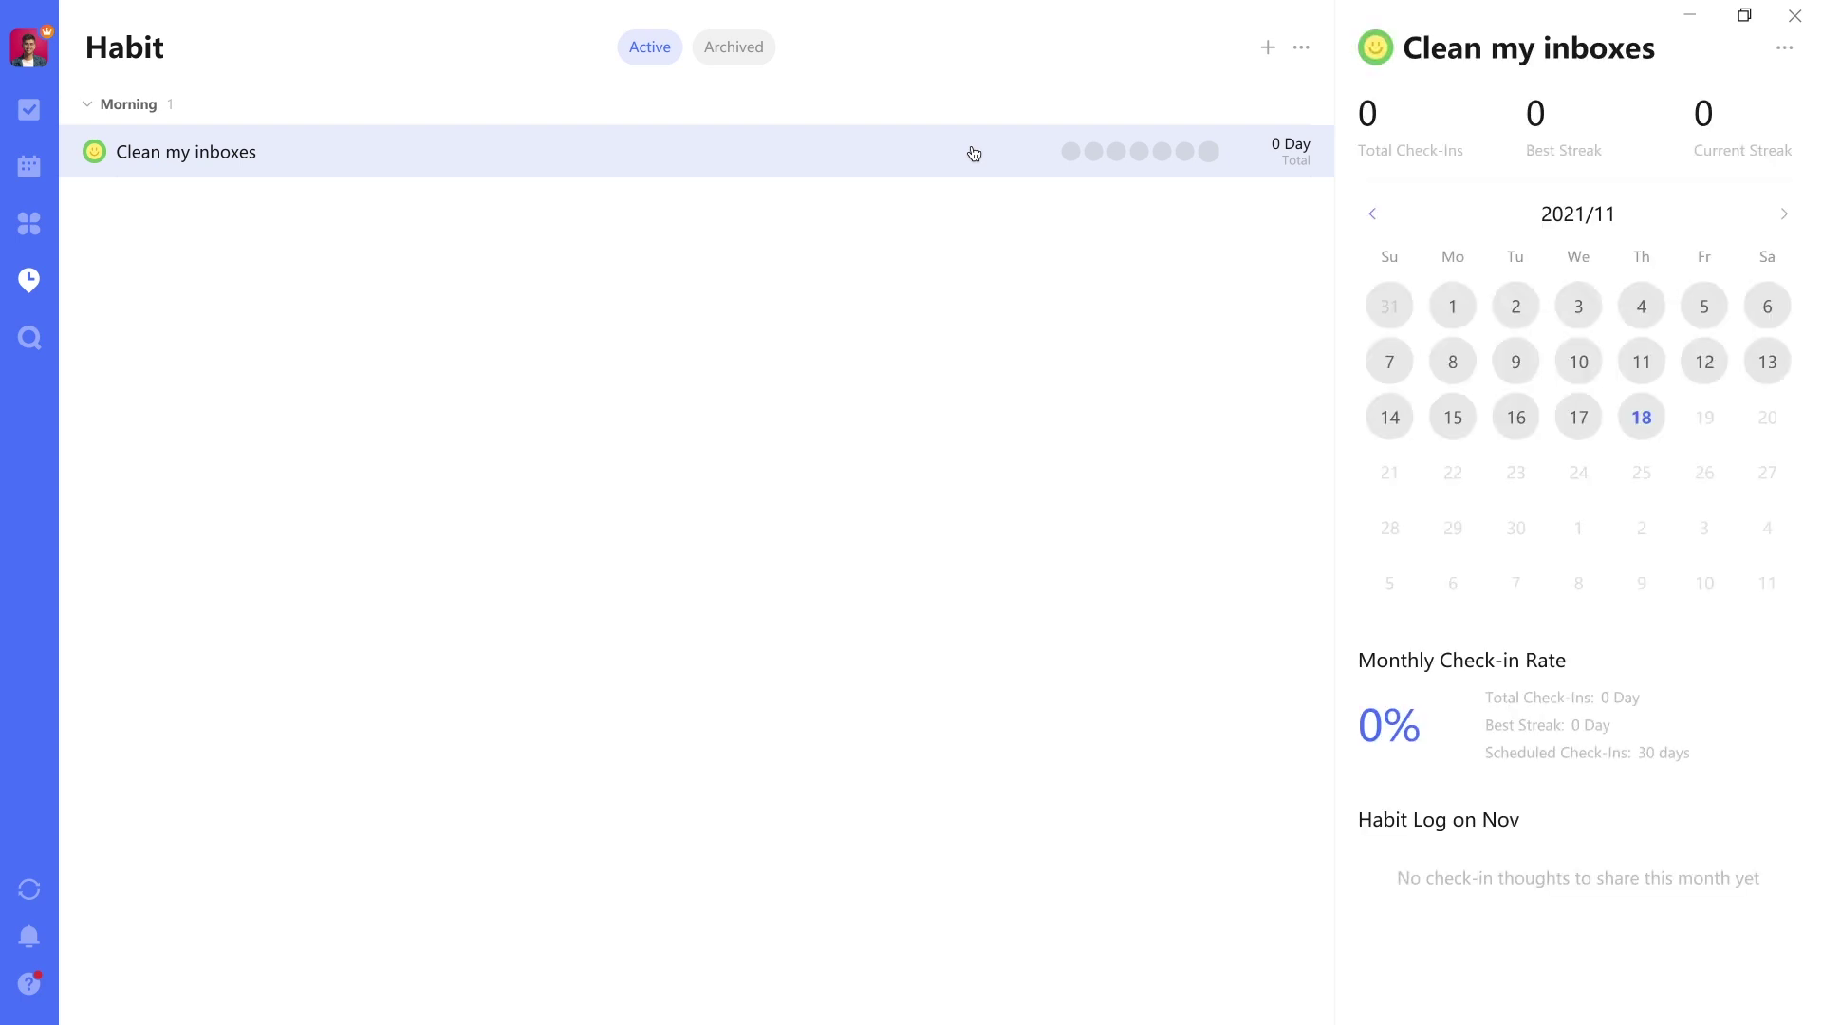
Step: Create a habit named 'Clean my inboxes 2' repeating Monday through Friday only
{"action": "left_click", "coordinate": [1272, 48]}
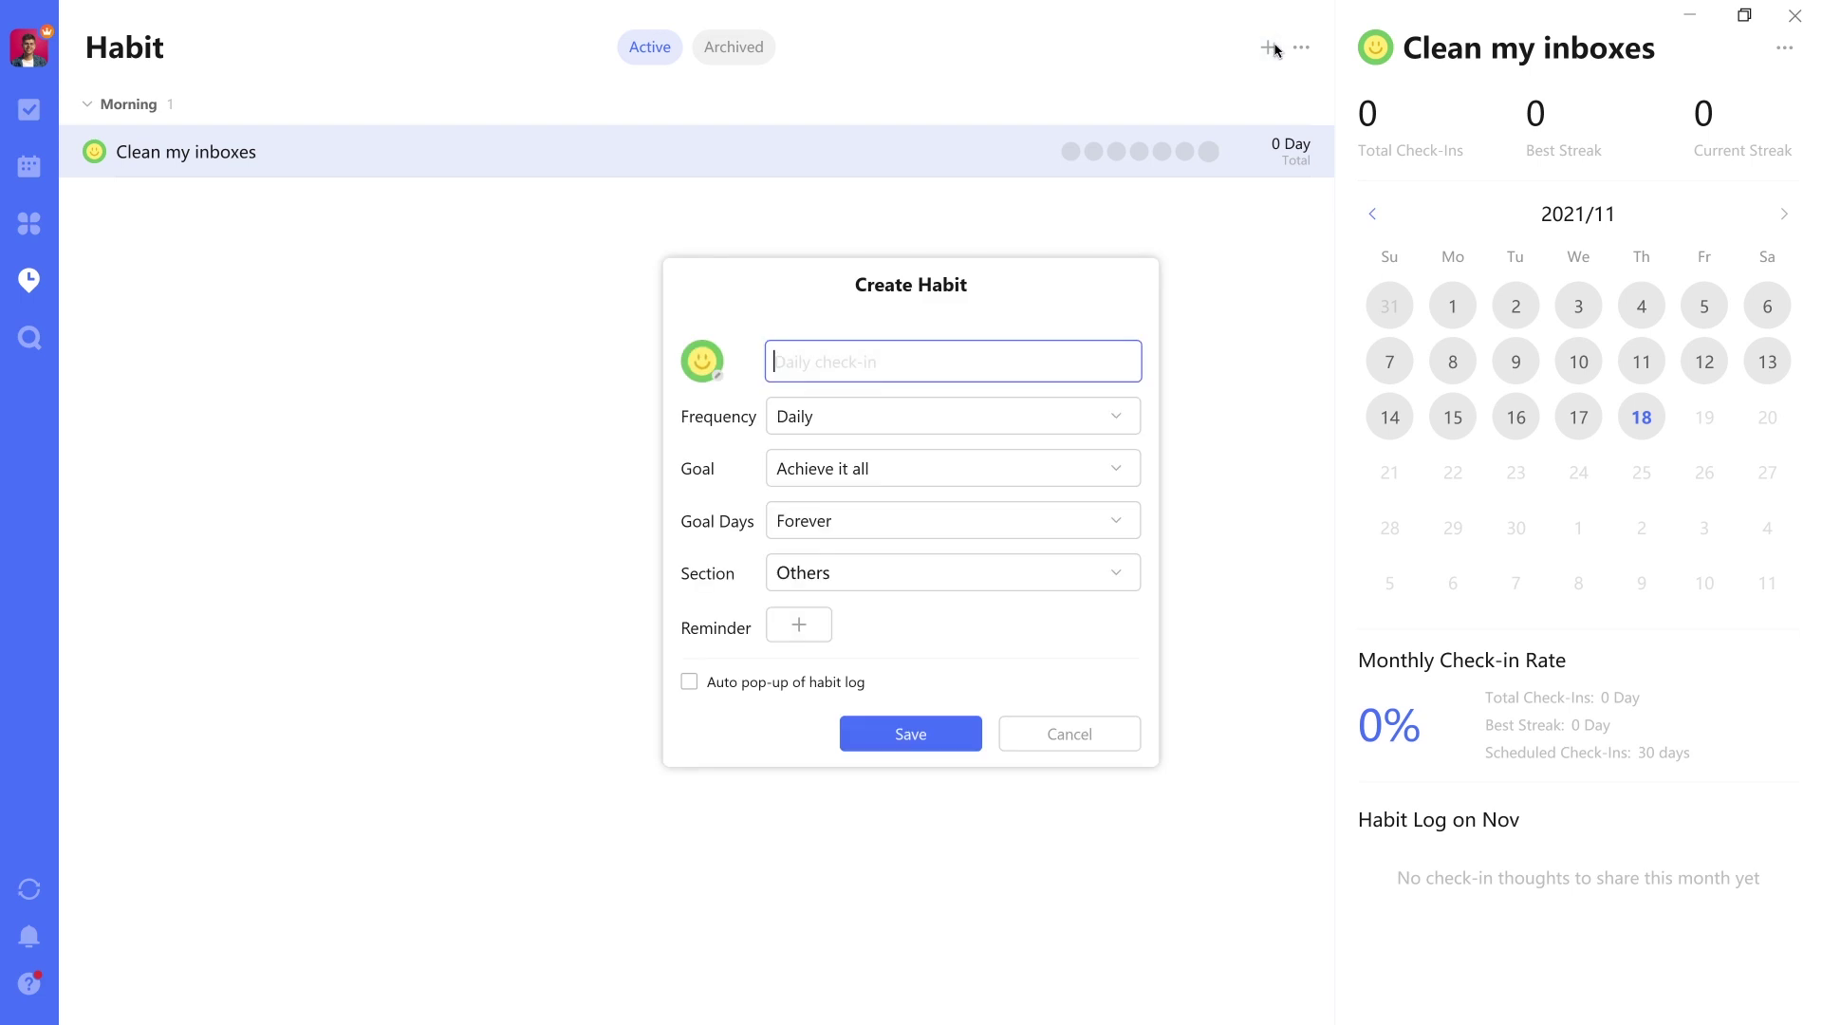
{"action": "type", "text": "Clean my inboxes 2"}
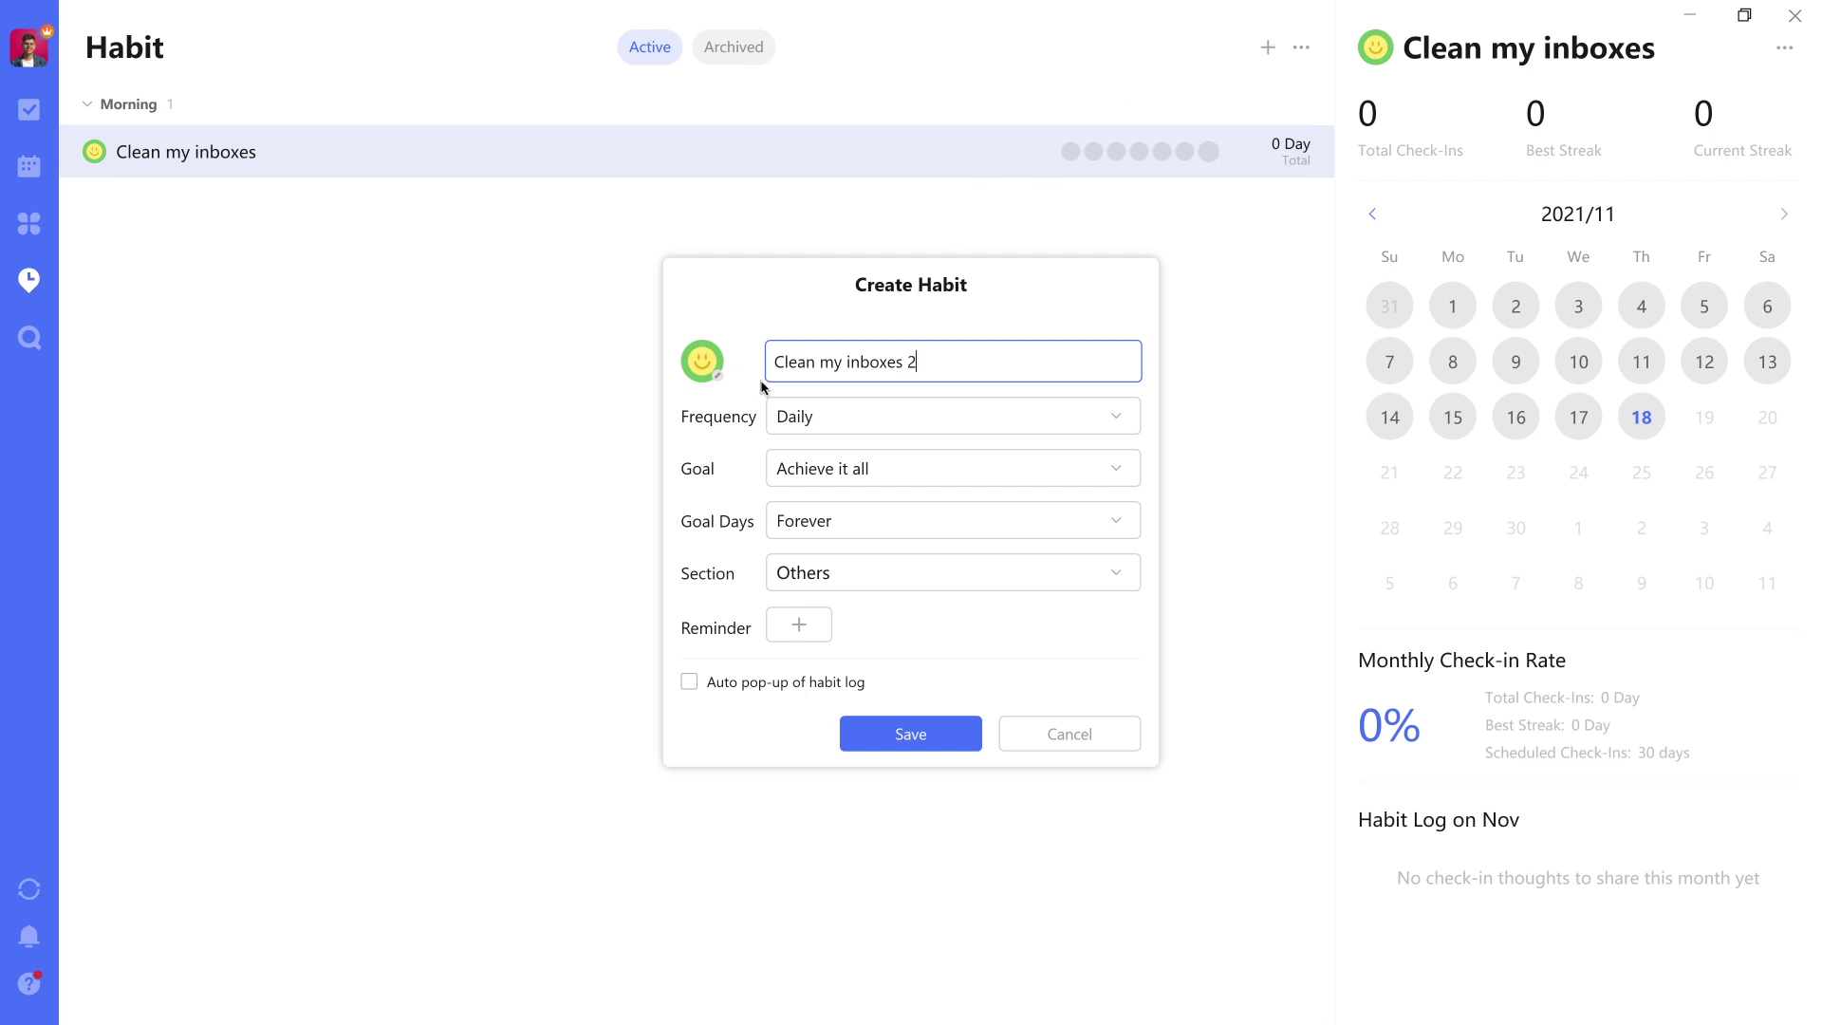
{"action": "left_click", "coordinate": [864, 422]}
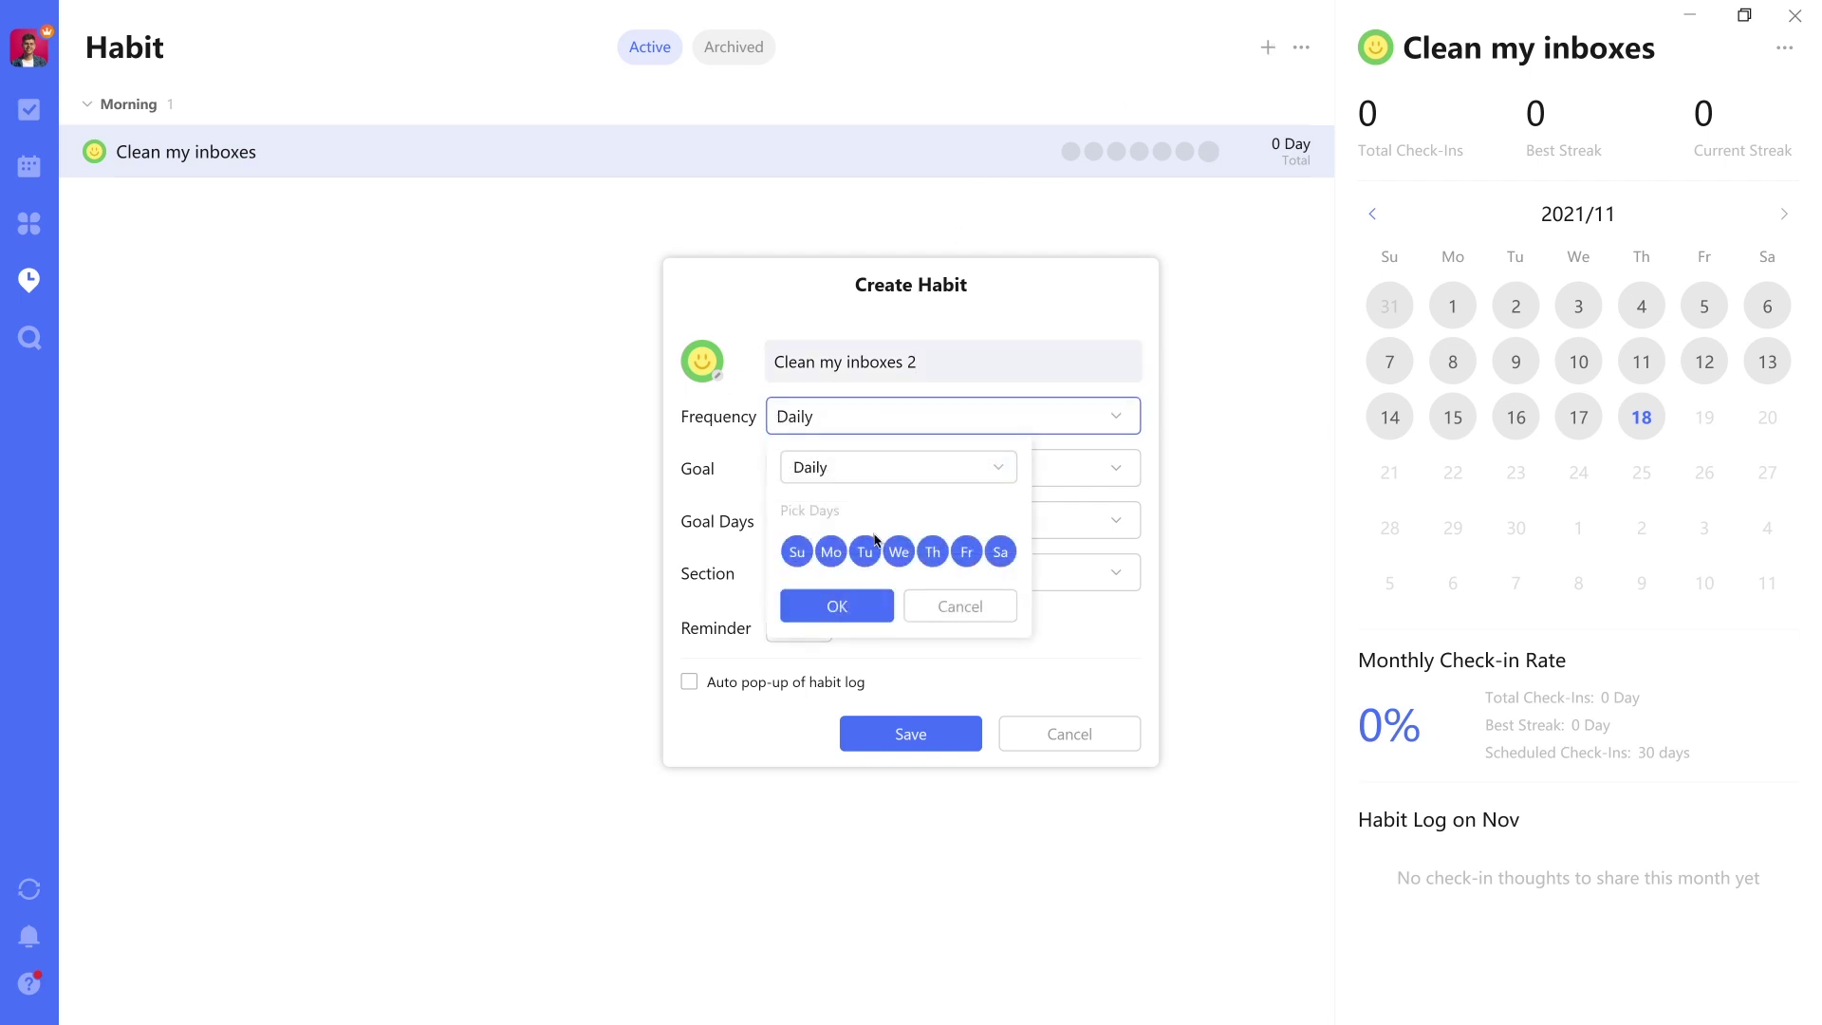
{"action": "left_click", "coordinate": [930, 480]}
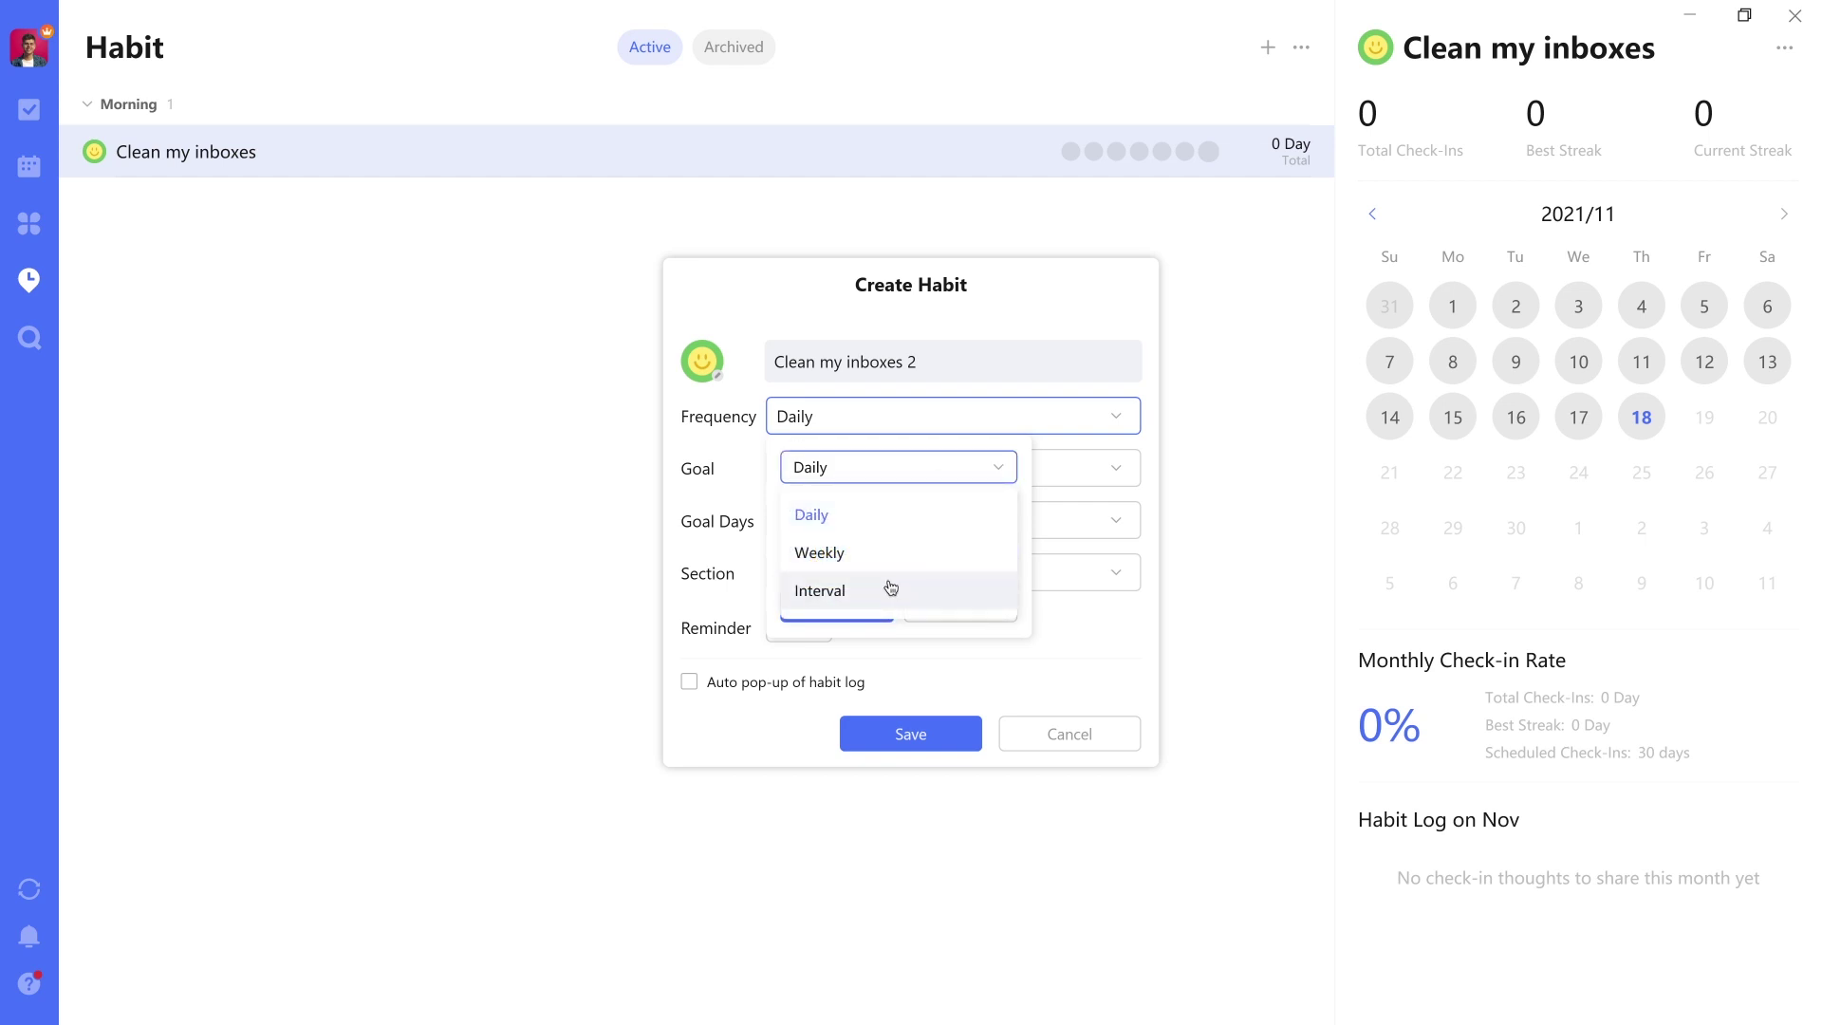
{"action": "left_click", "coordinate": [887, 589]}
{"action": "left_click", "coordinate": [910, 470]}
{"action": "left_click", "coordinate": [897, 515]}
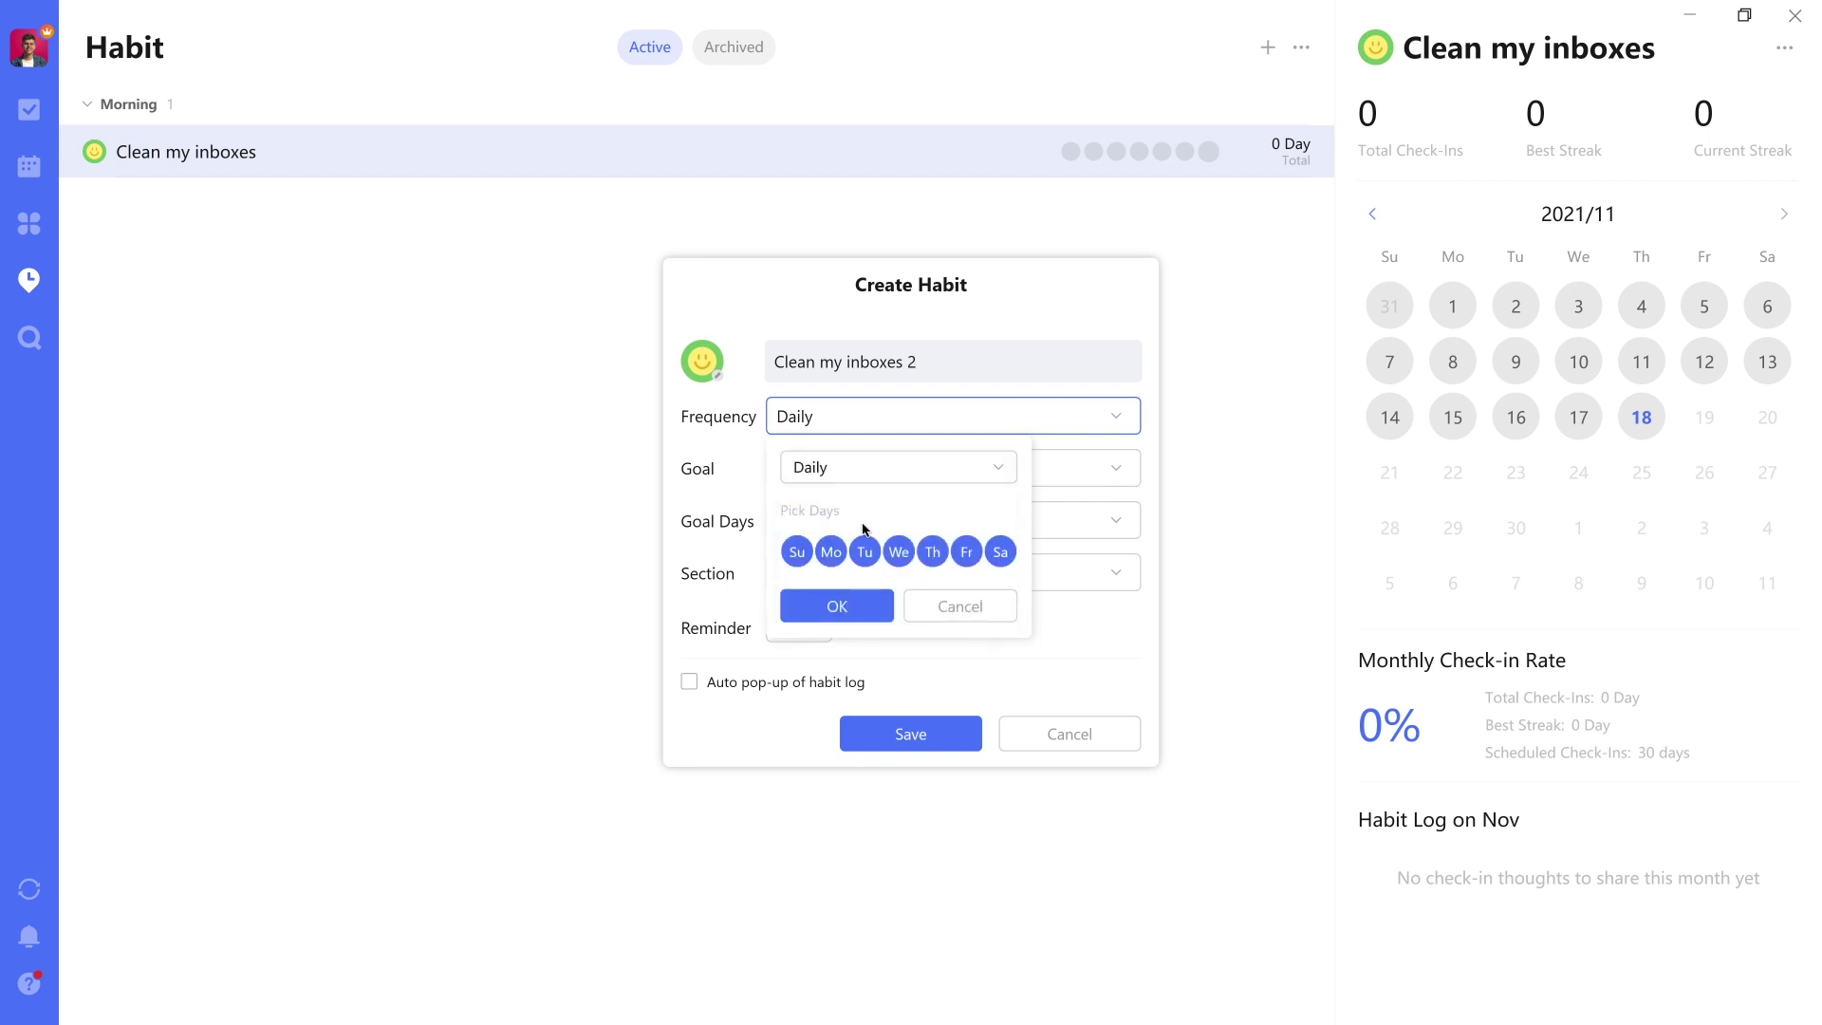
{"action": "left_click", "coordinate": [991, 560]}
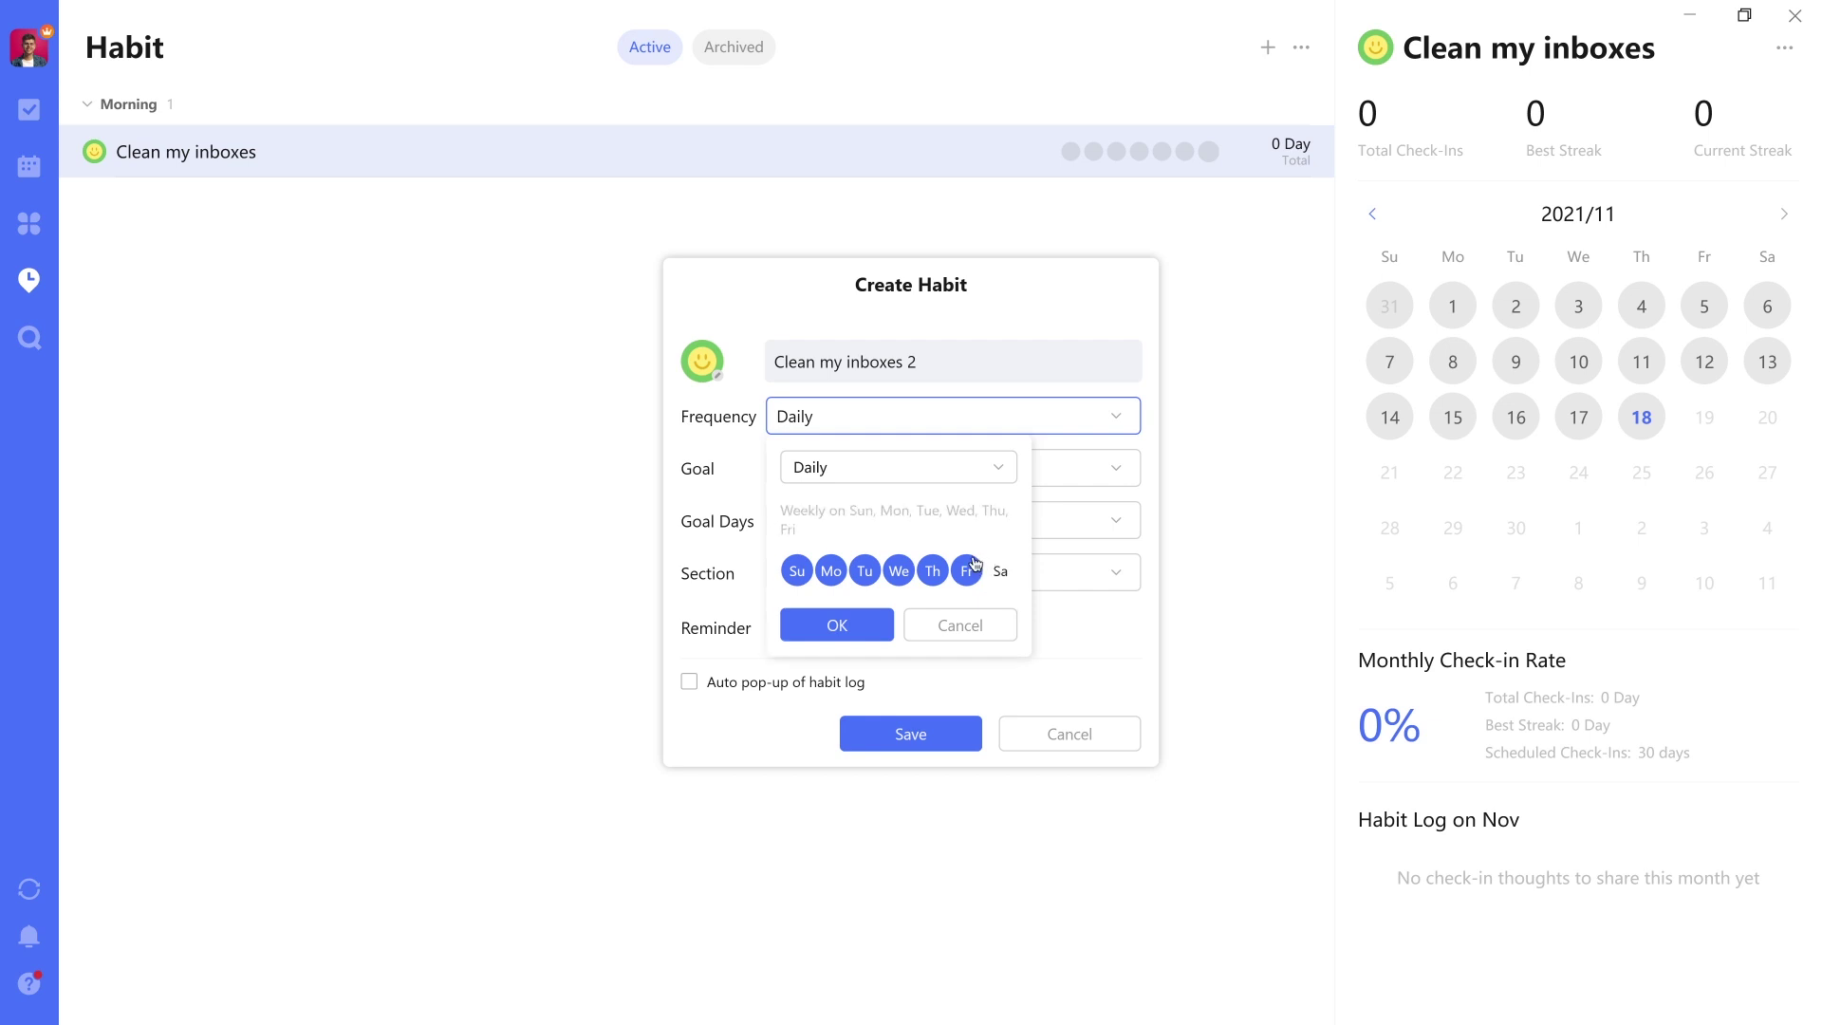
{"action": "left_click", "coordinate": [799, 556]}
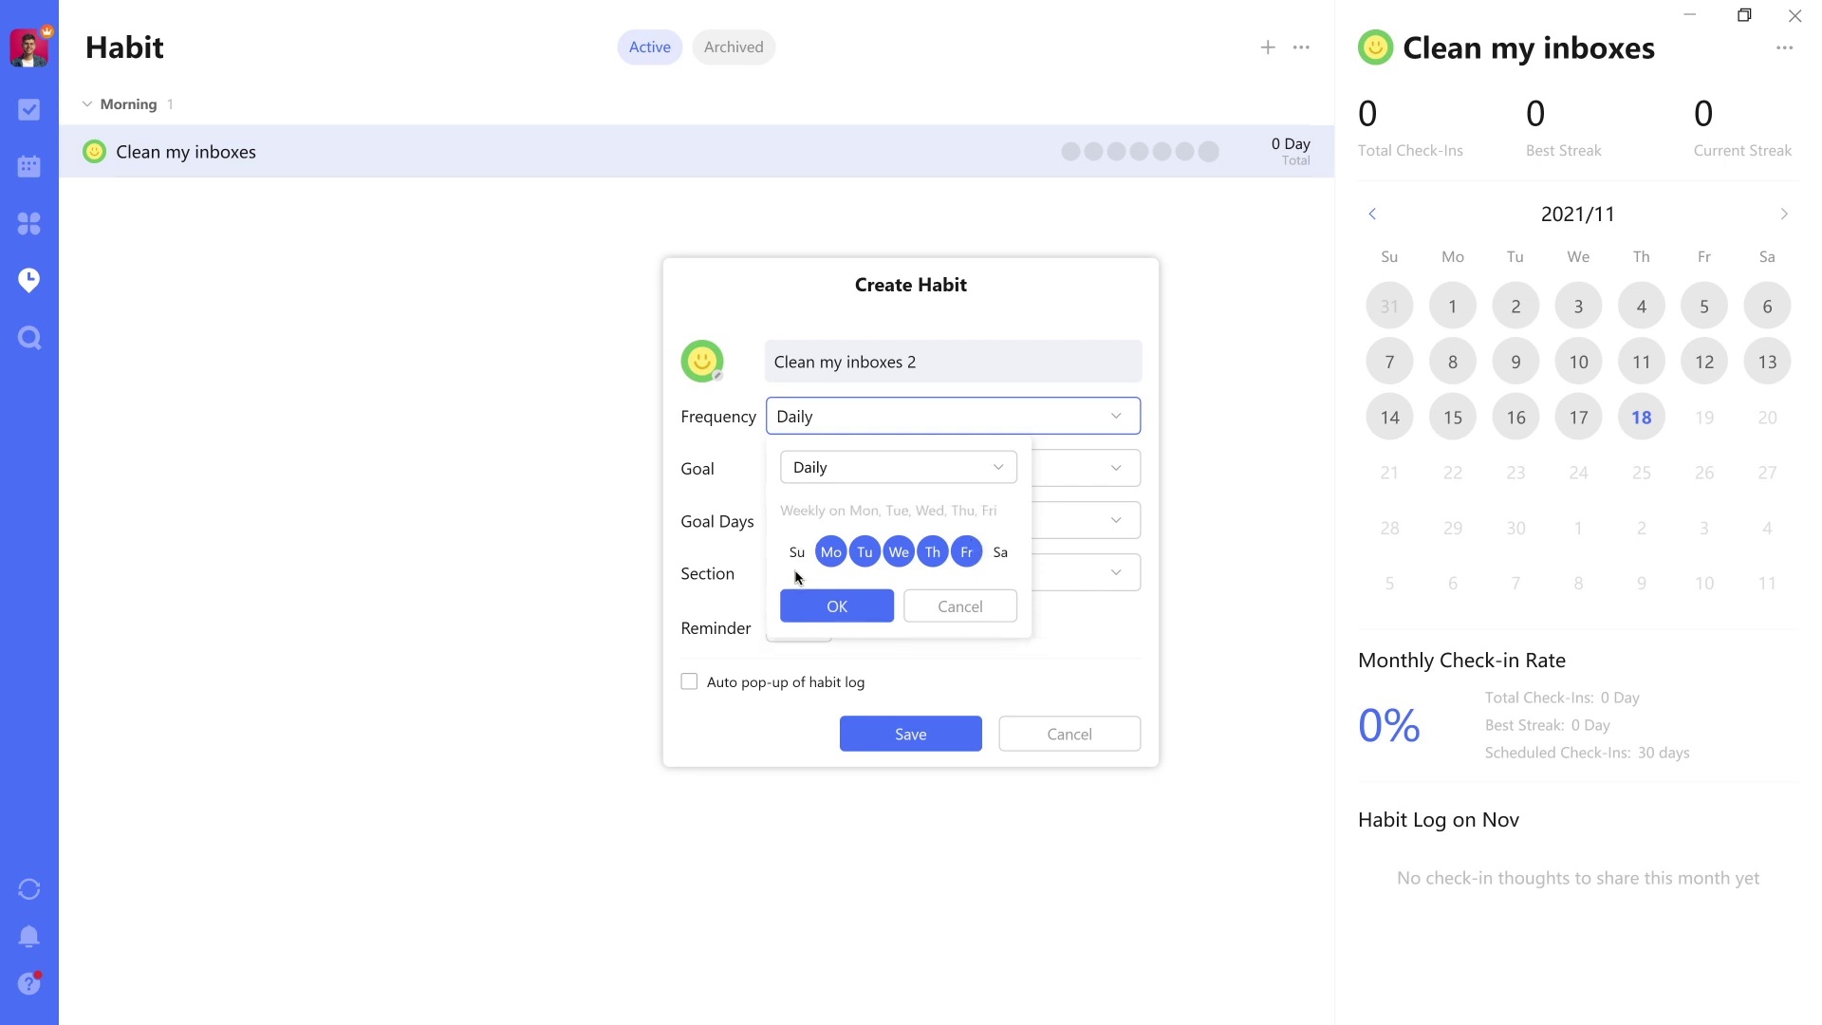
{"action": "left_click", "coordinate": [835, 612]}
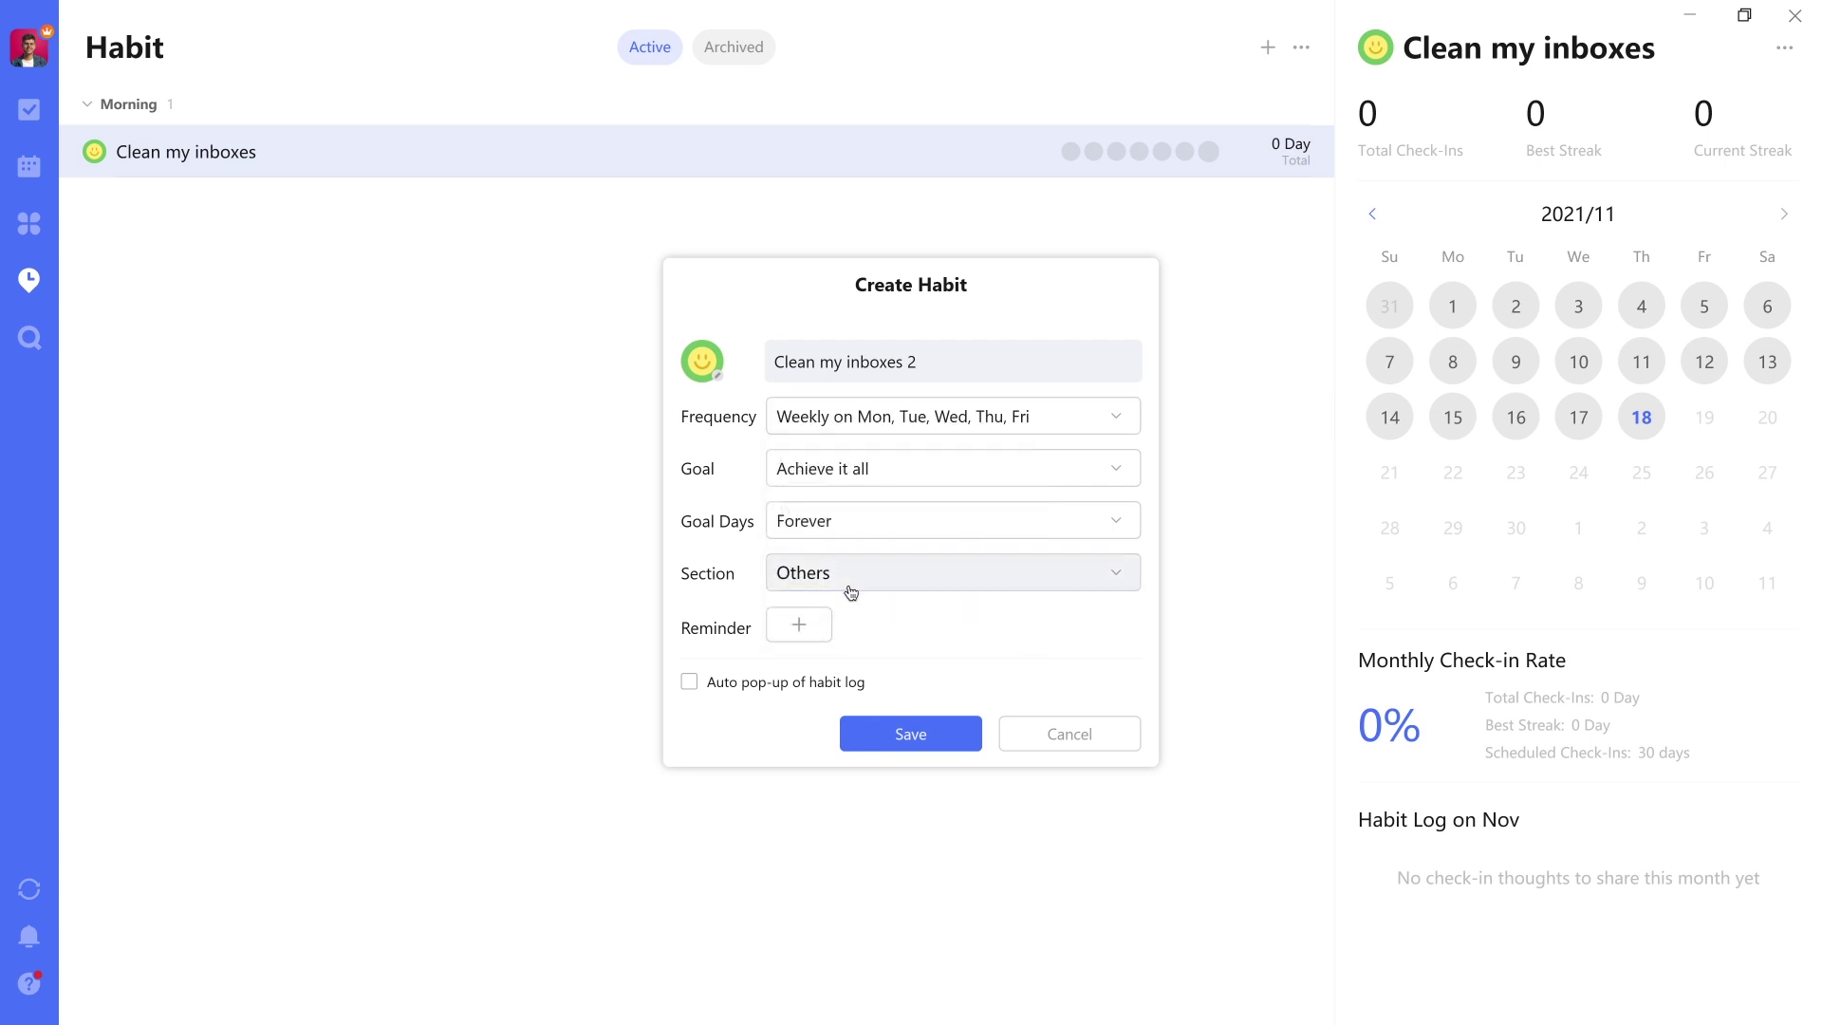
Step: Try a reach-a-certain-amount goal, then discard it to keep Achieve it all
{"action": "left_click", "coordinate": [875, 476]}
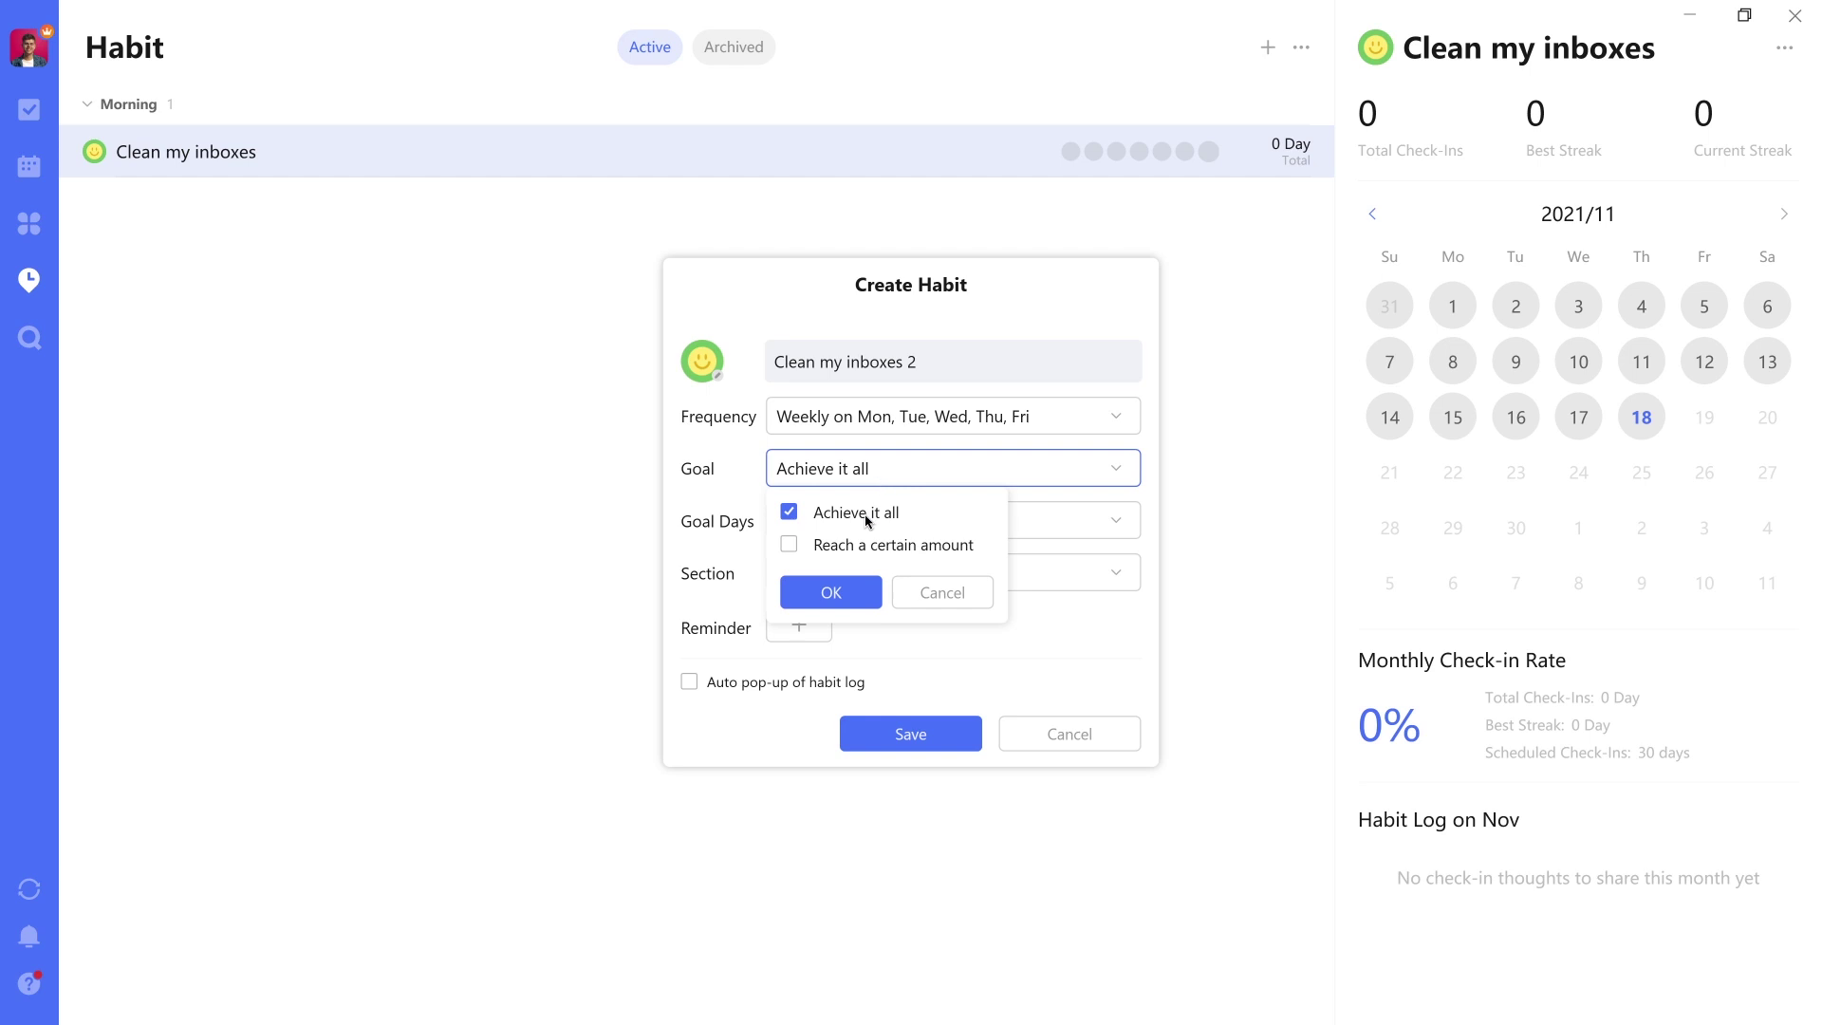
{"action": "left_click", "coordinate": [850, 549]}
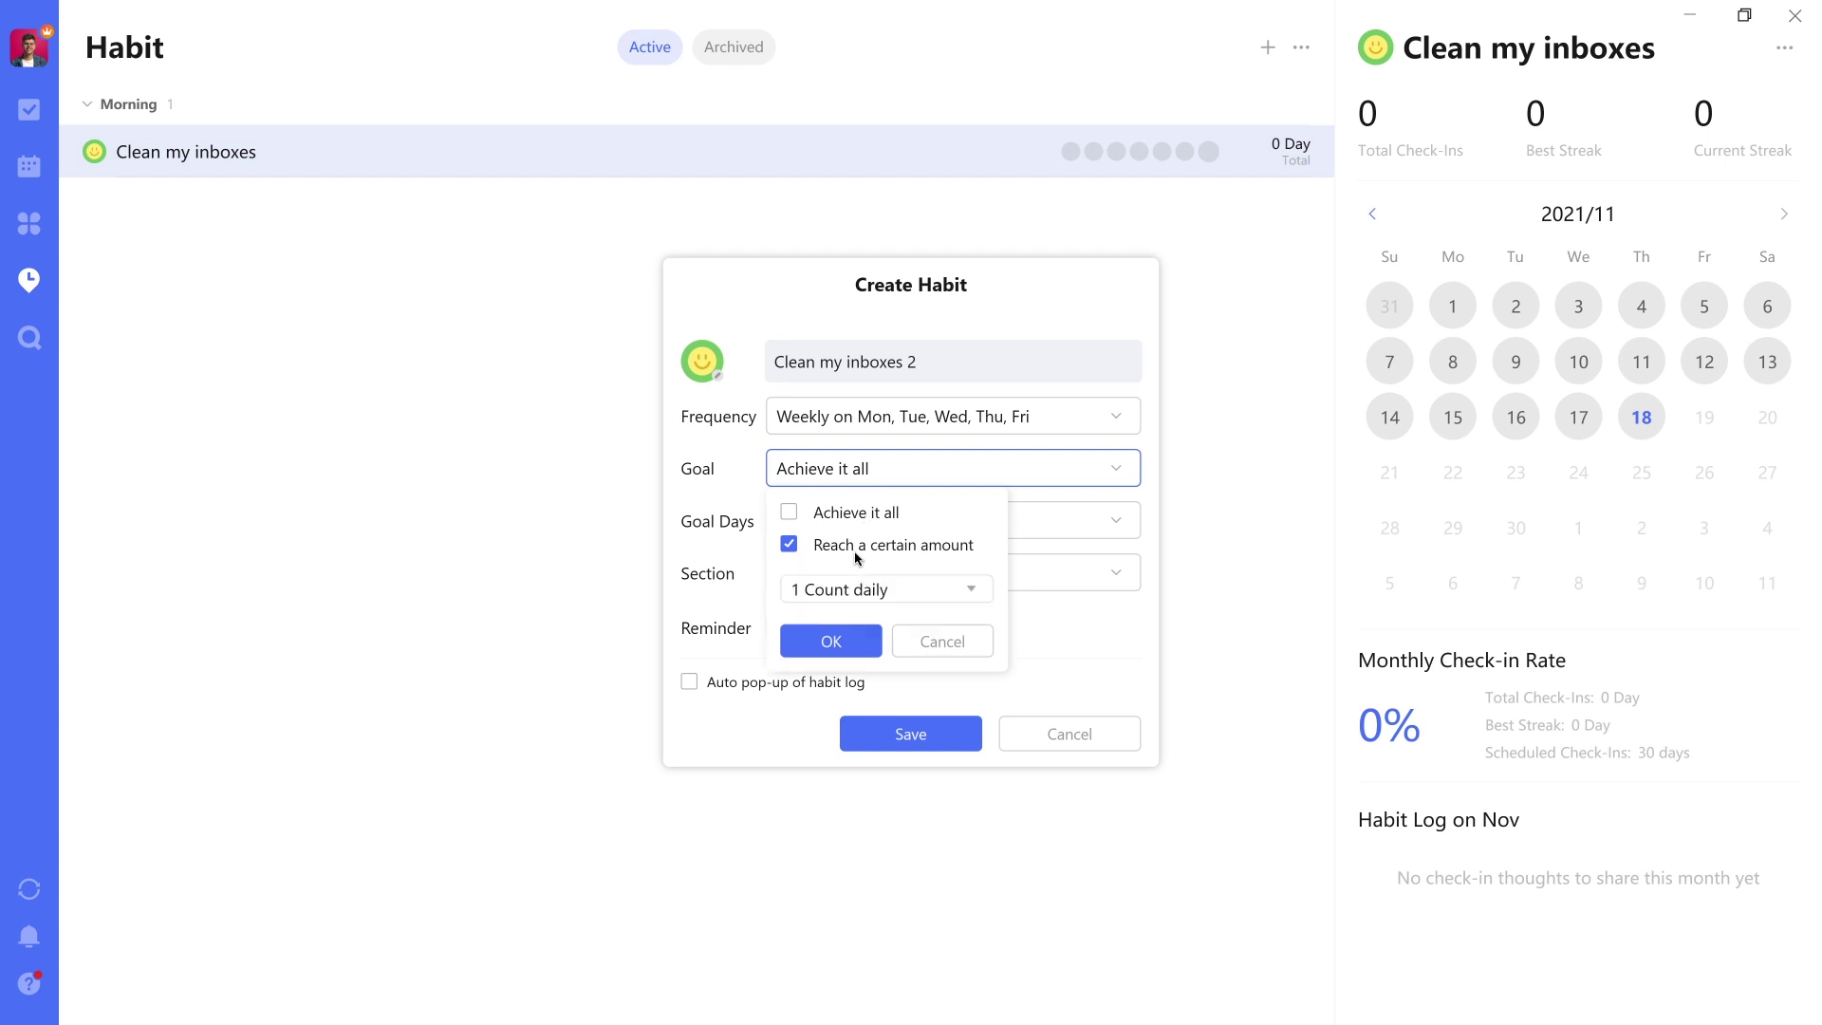
{"action": "left_click", "coordinate": [856, 590]}
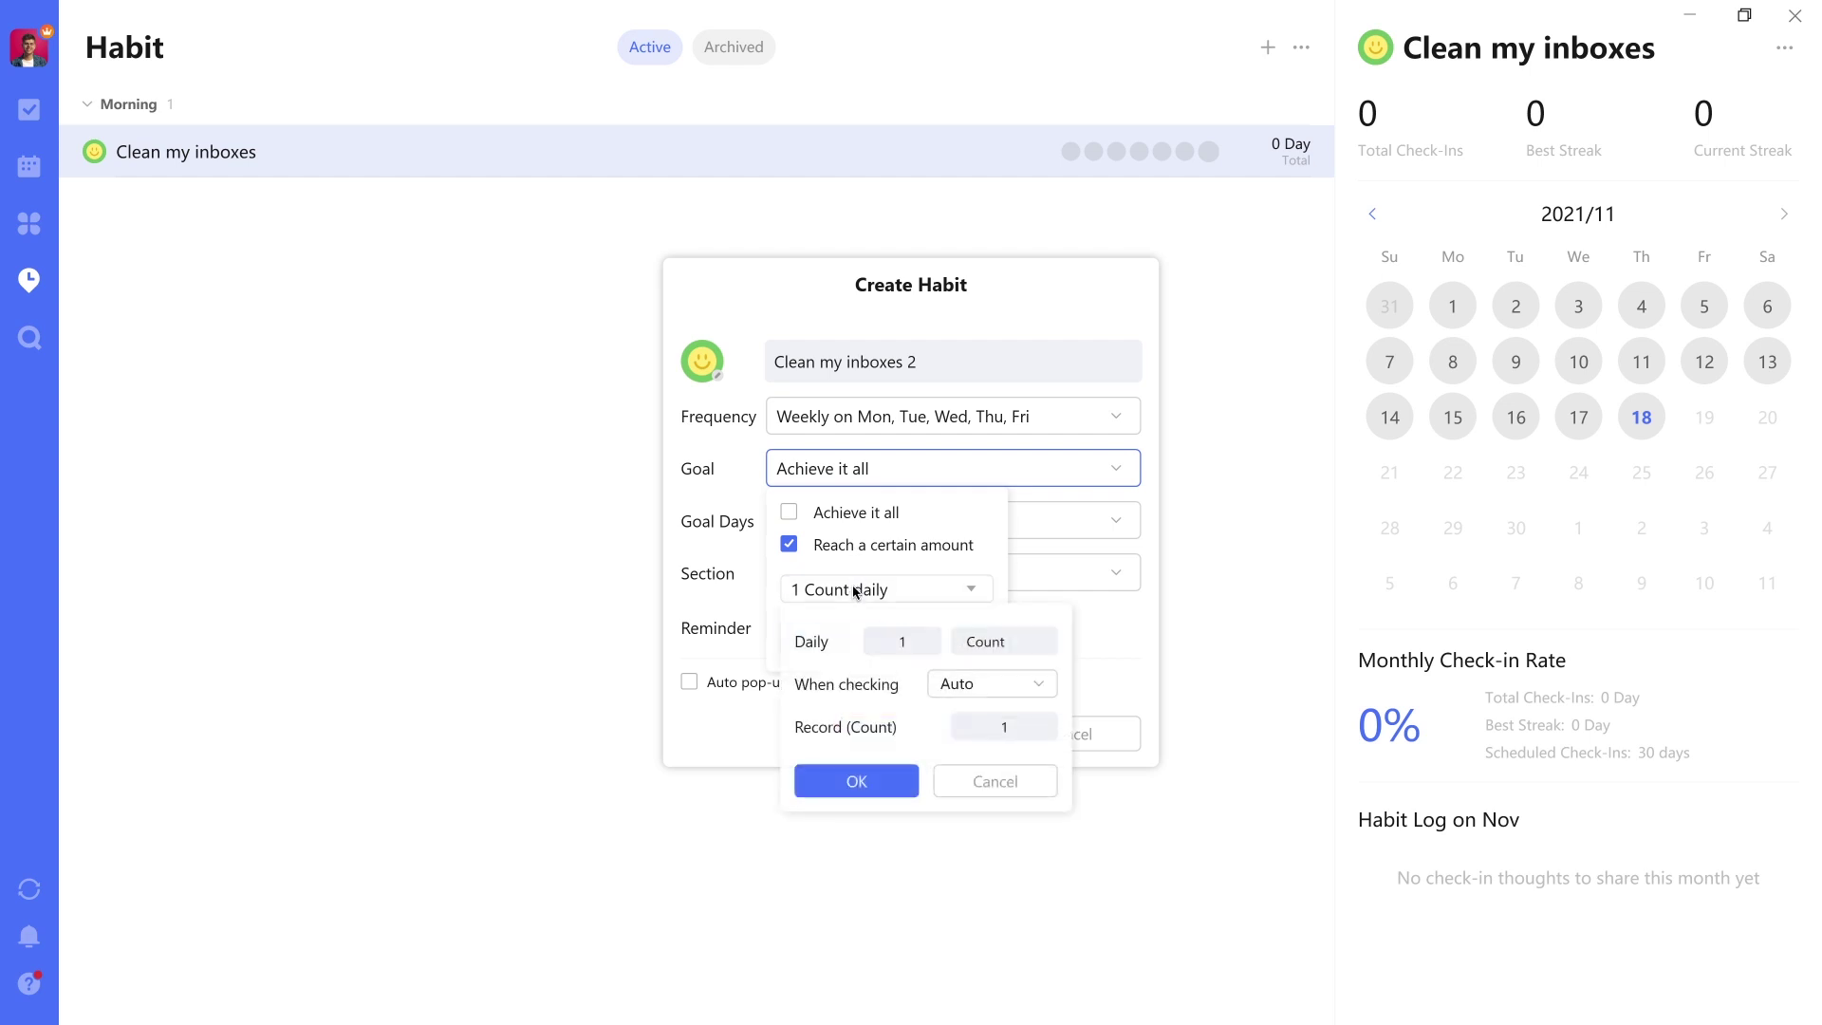
{"action": "left_click", "coordinate": [966, 686]}
{"action": "left_click", "coordinate": [914, 692]}
{"action": "left_click", "coordinate": [969, 787]}
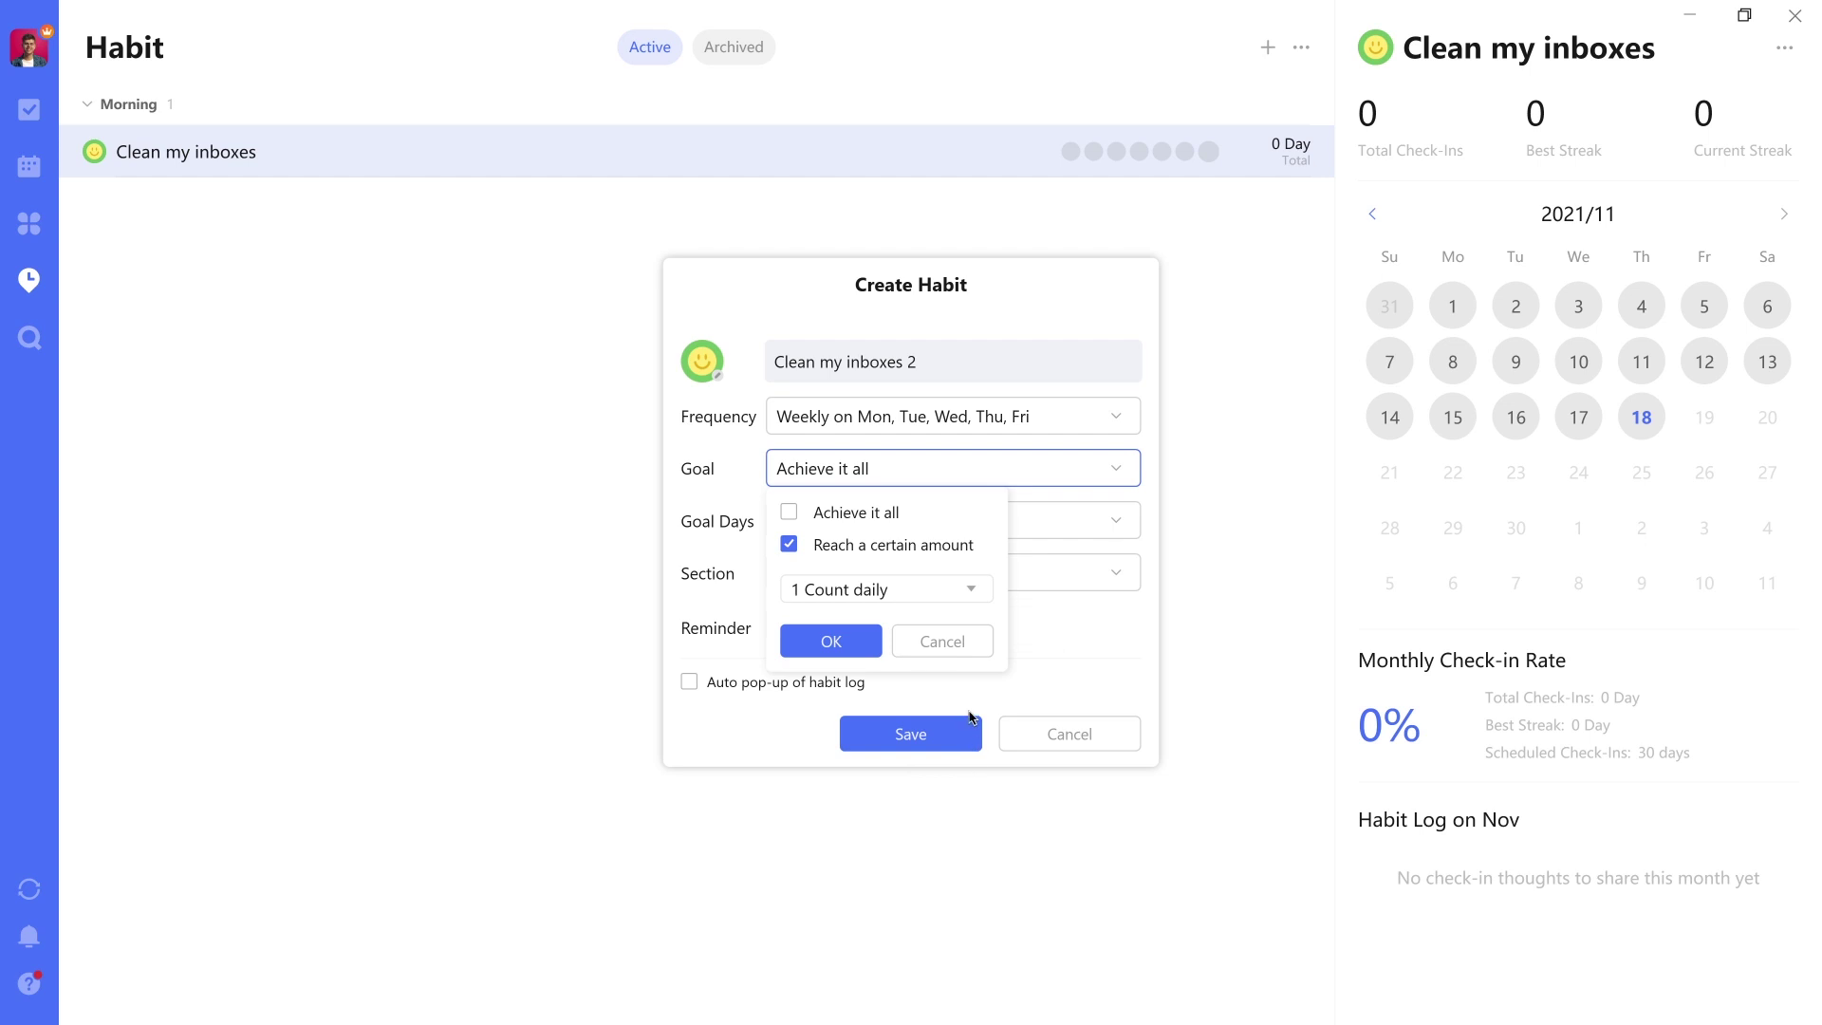
{"action": "left_click", "coordinate": [951, 647]}
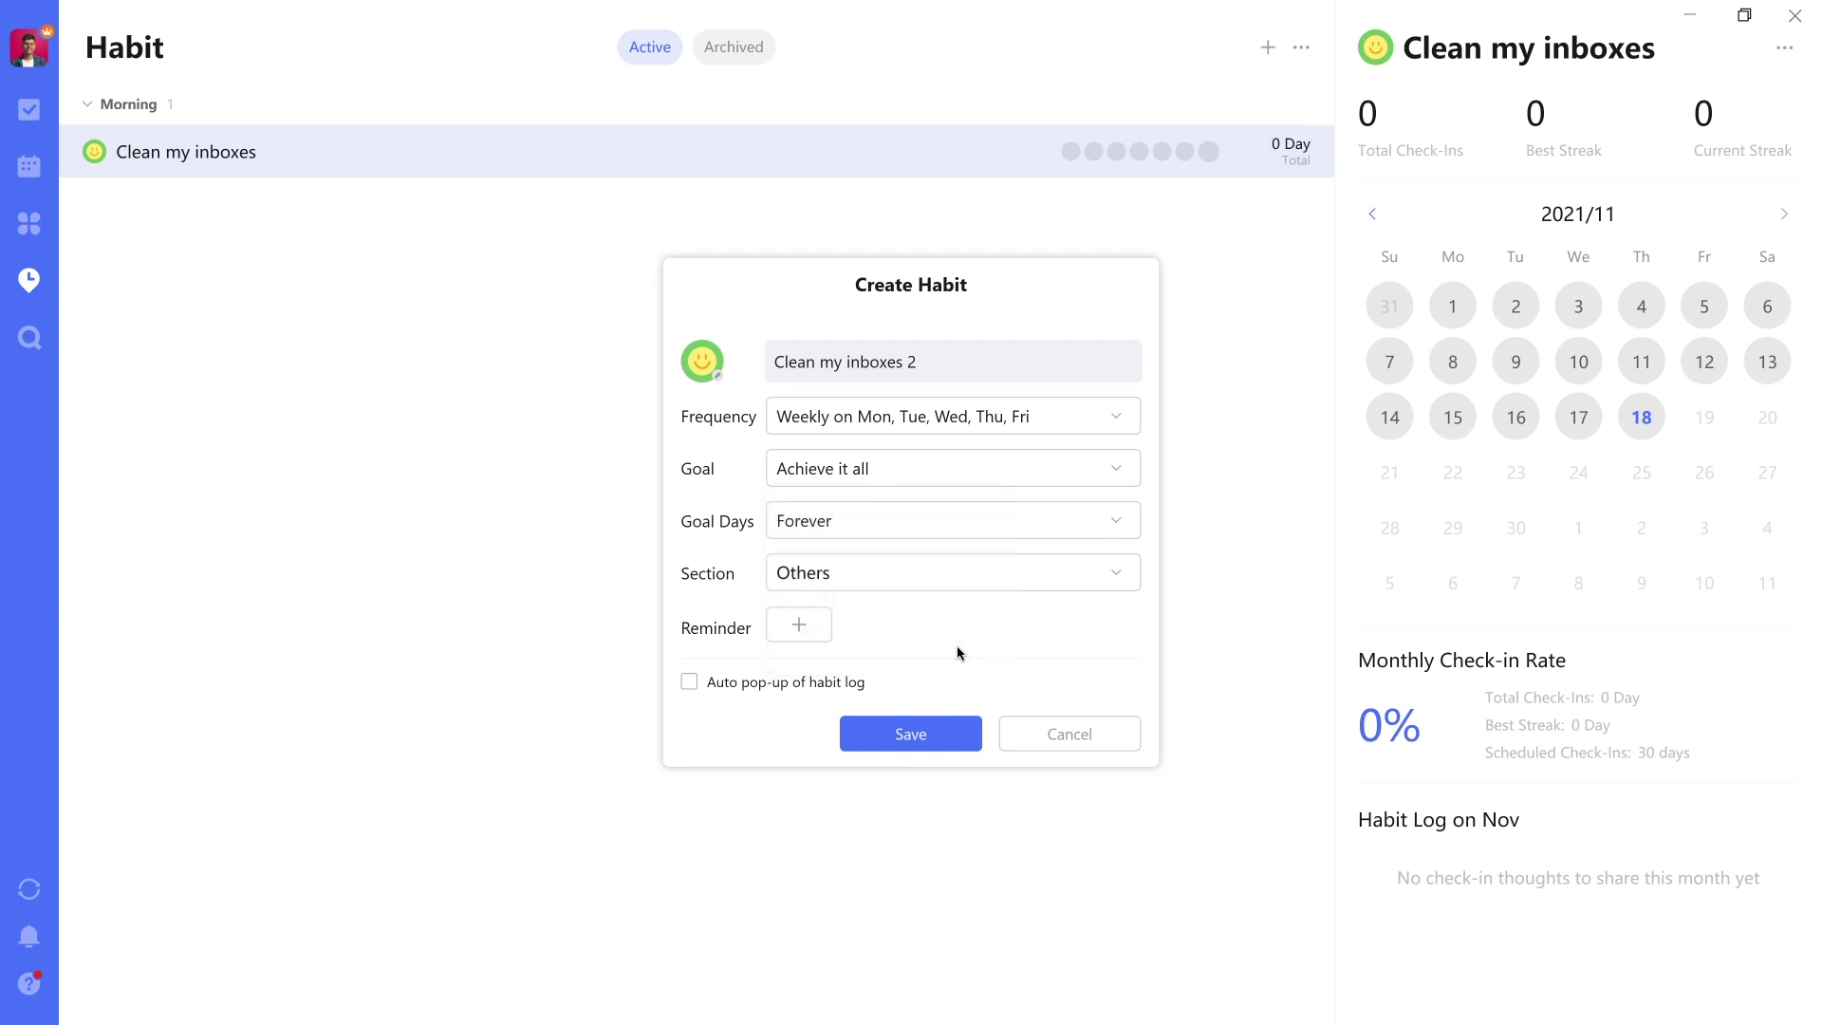
Step: Keep Goal Days at Forever, file Clean my inboxes 2 under Morning, save, and view its details
{"action": "left_click", "coordinate": [893, 525]}
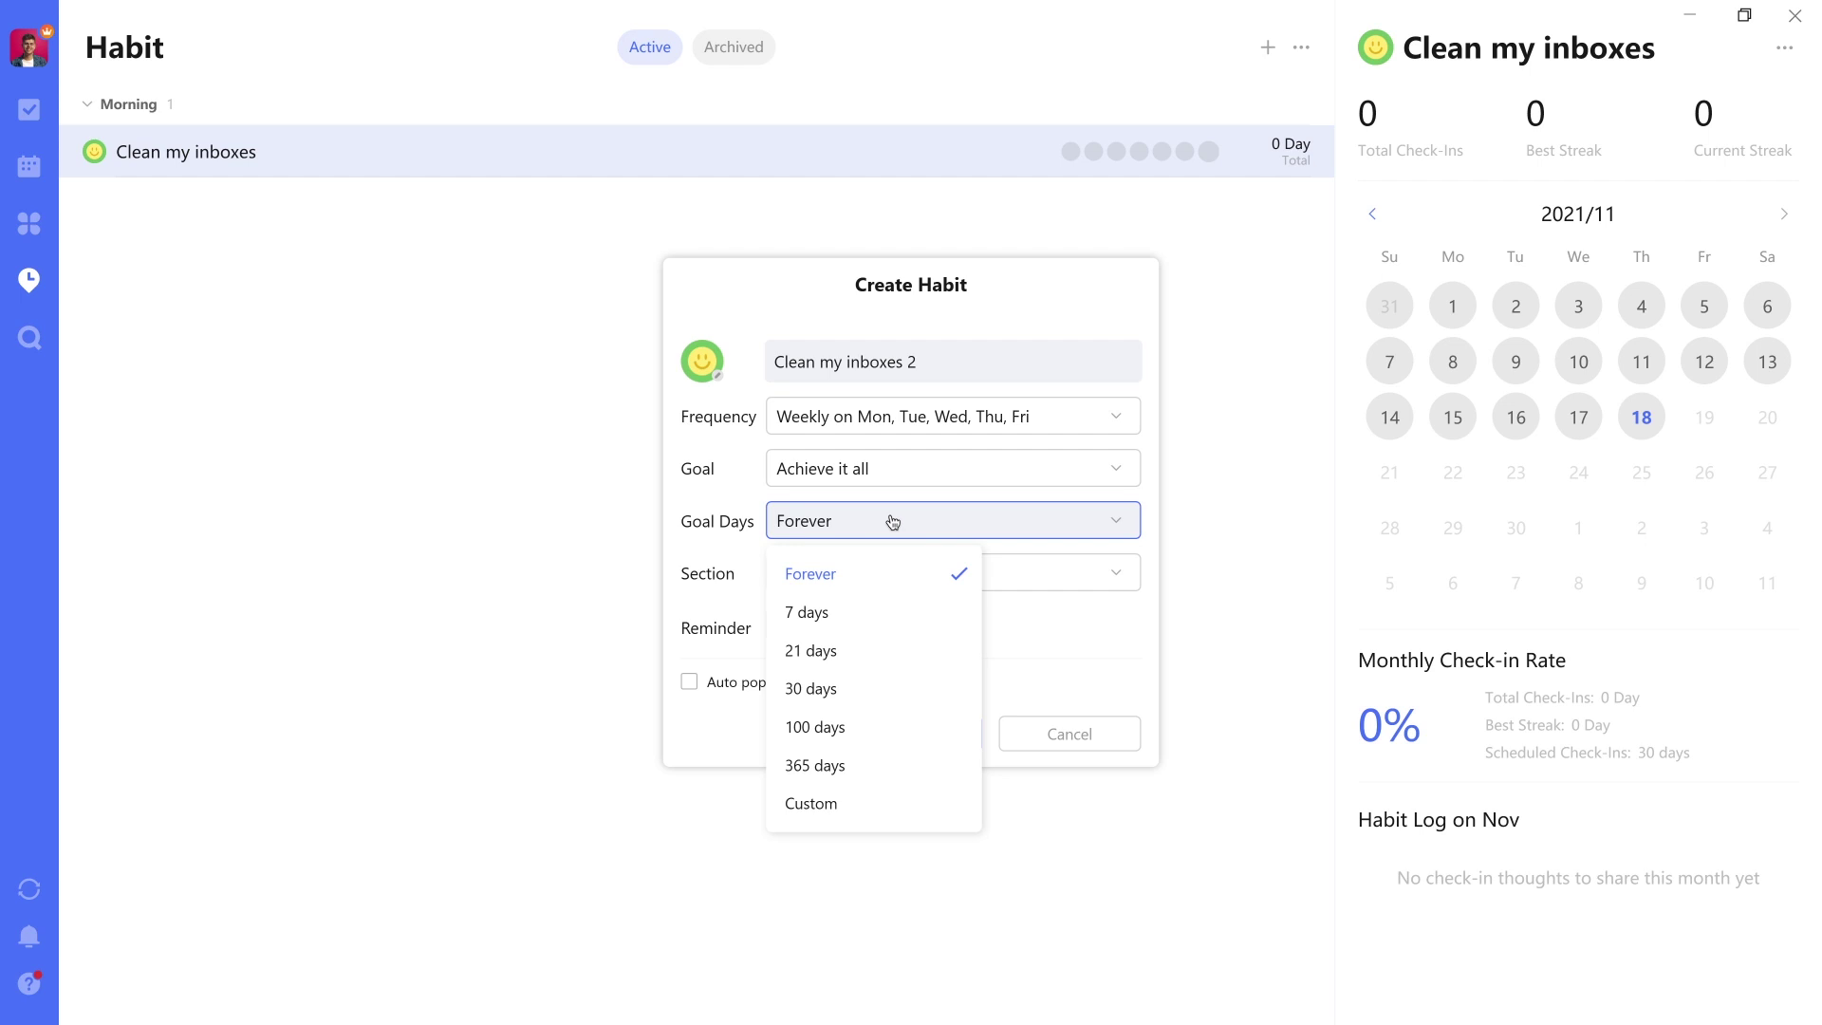
{"action": "left_click", "coordinate": [1025, 581]}
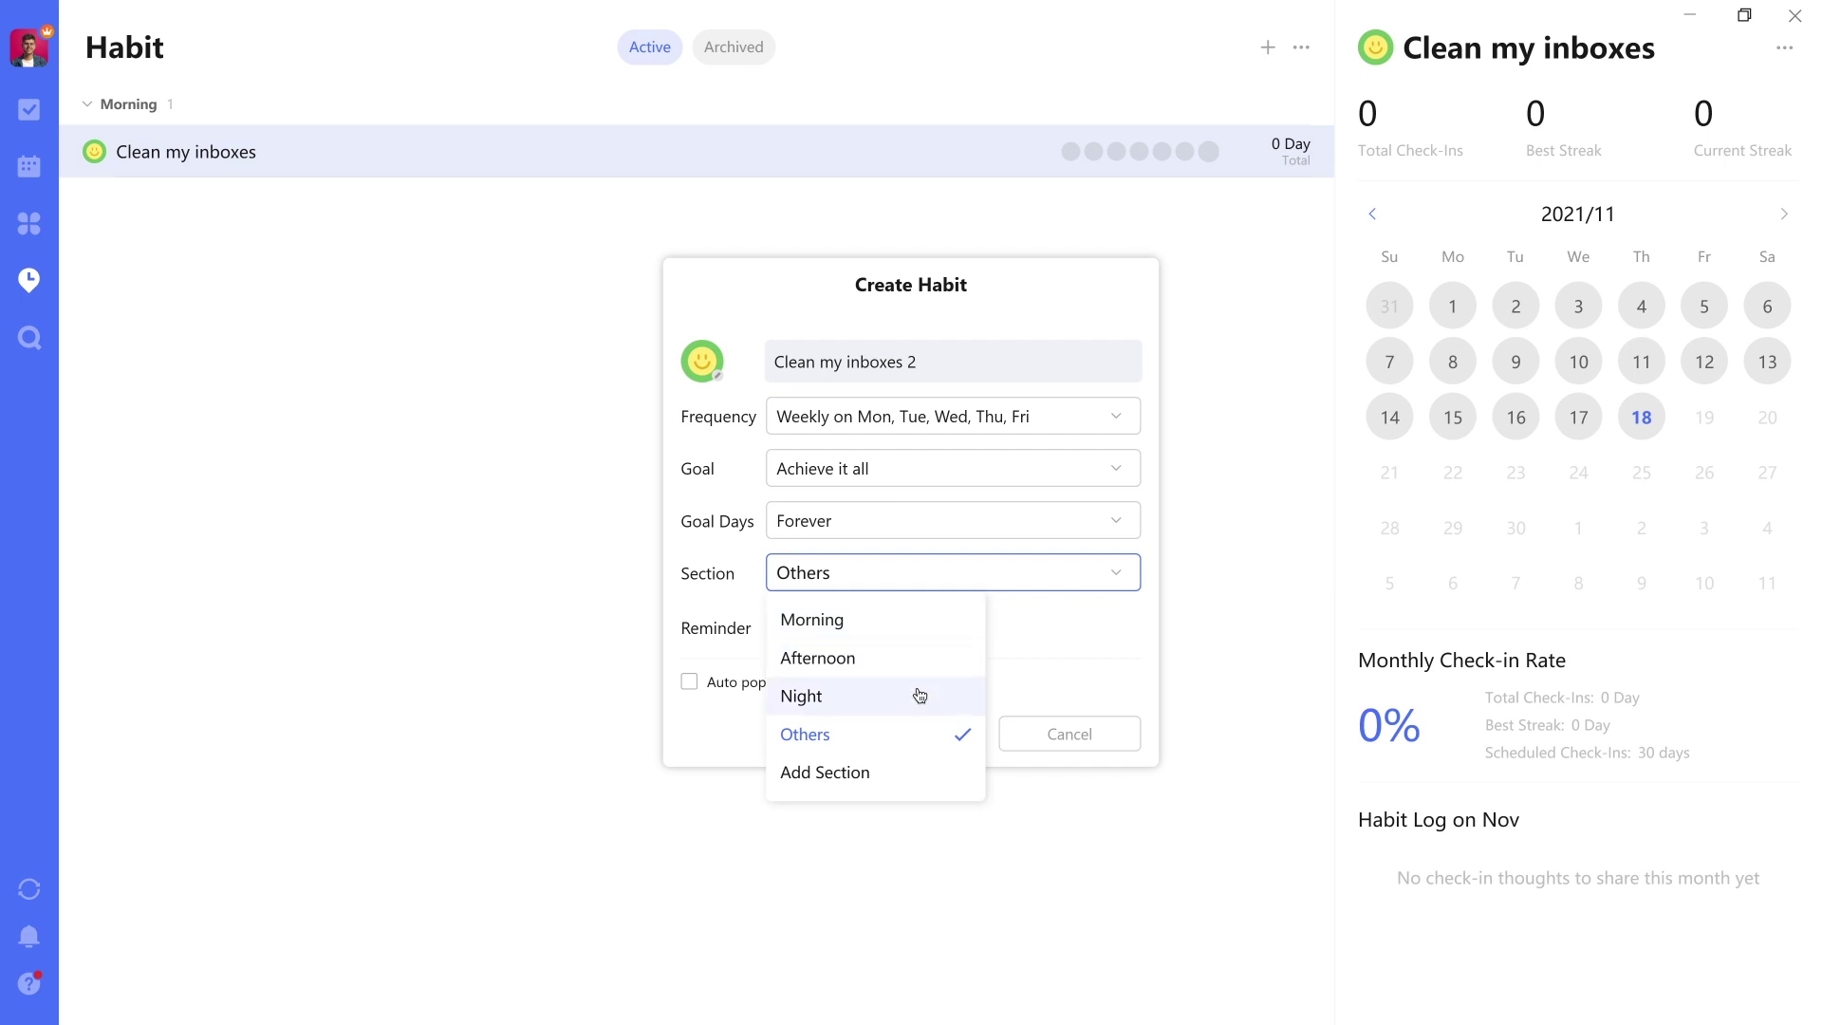
{"action": "left_click", "coordinate": [930, 628]}
{"action": "left_click", "coordinate": [937, 585]}
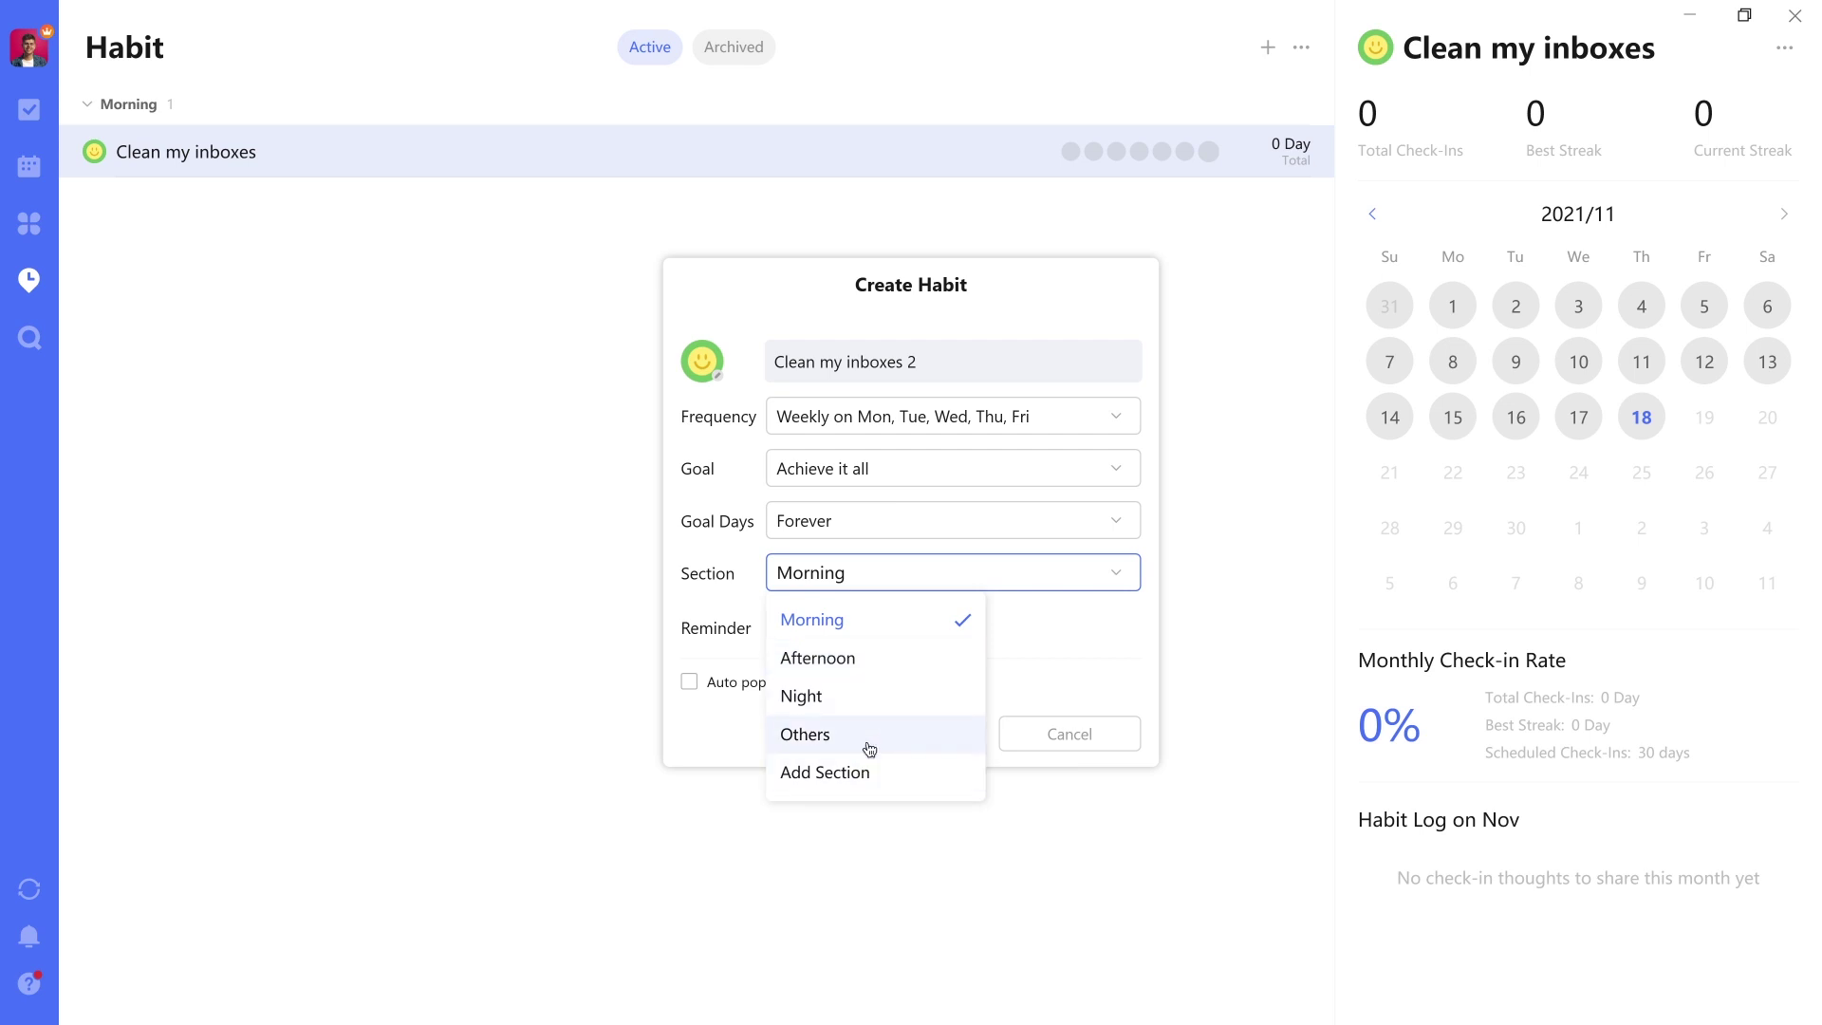
{"action": "left_click", "coordinate": [914, 576]}
{"action": "left_click", "coordinate": [914, 576]}
{"action": "left_click", "coordinate": [1089, 630]}
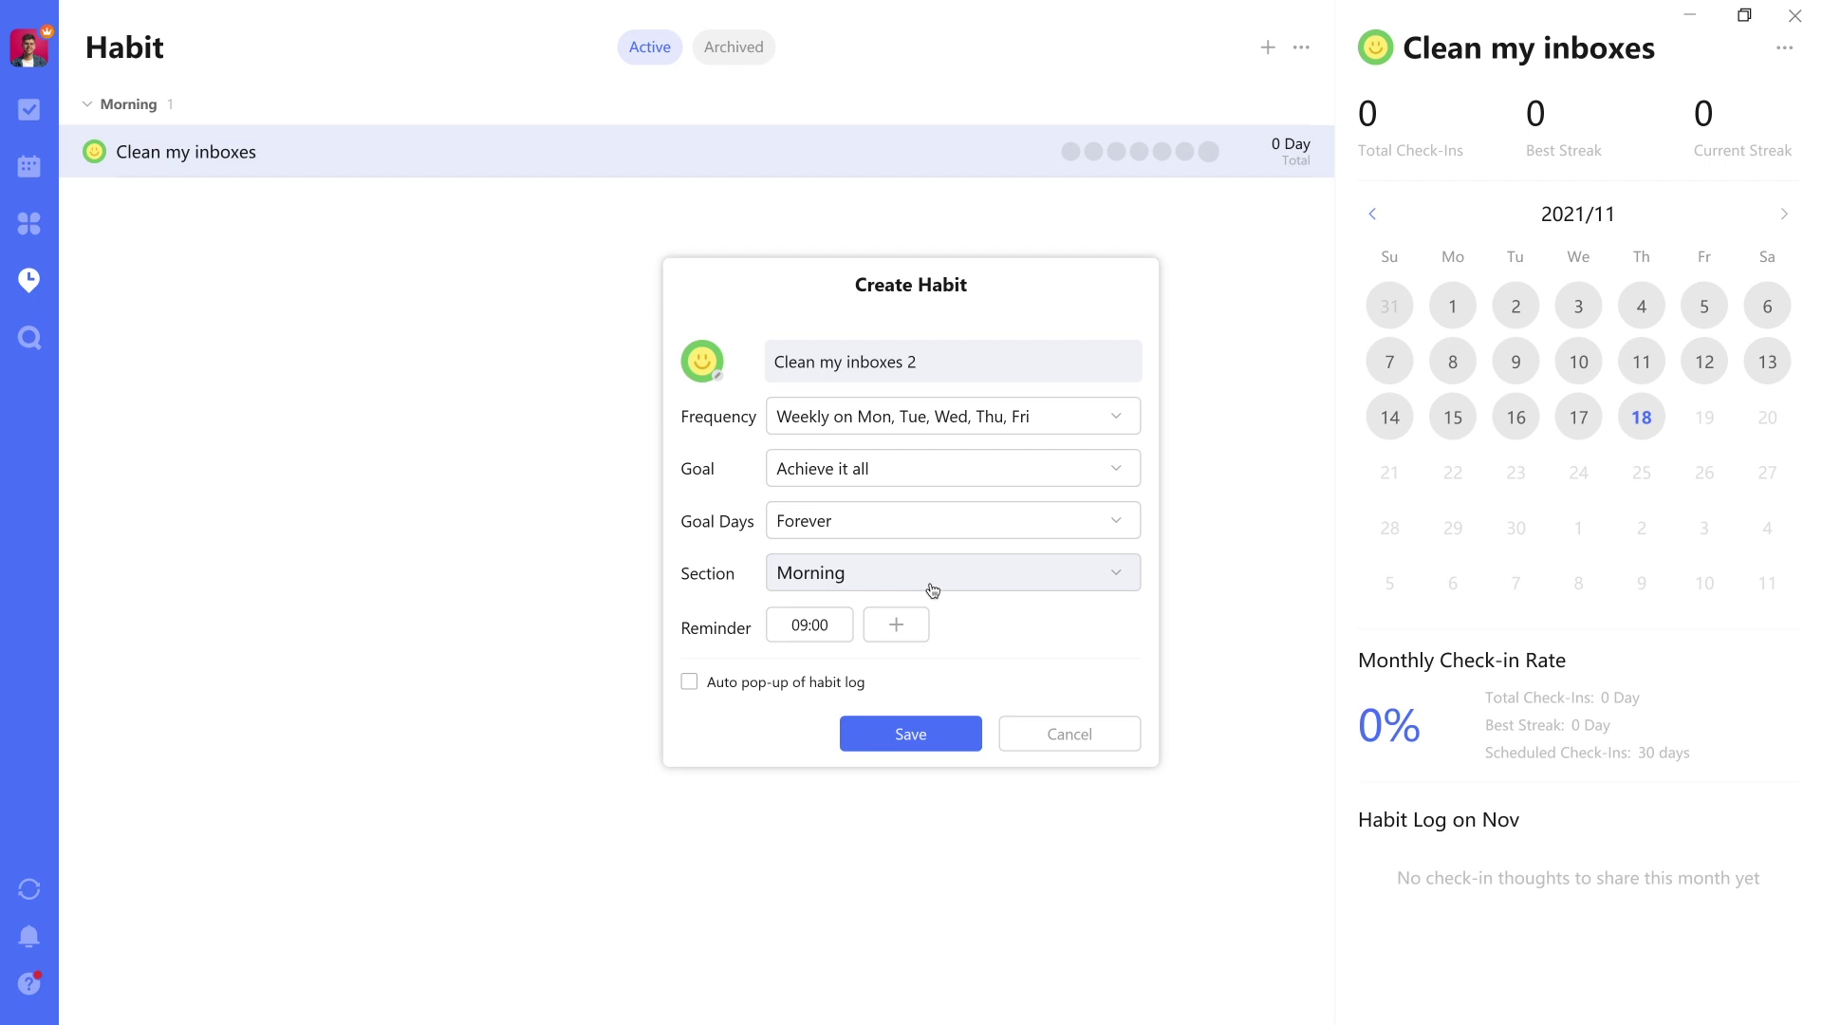
{"action": "left_click", "coordinate": [919, 741]}
{"action": "left_click", "coordinate": [594, 167]}
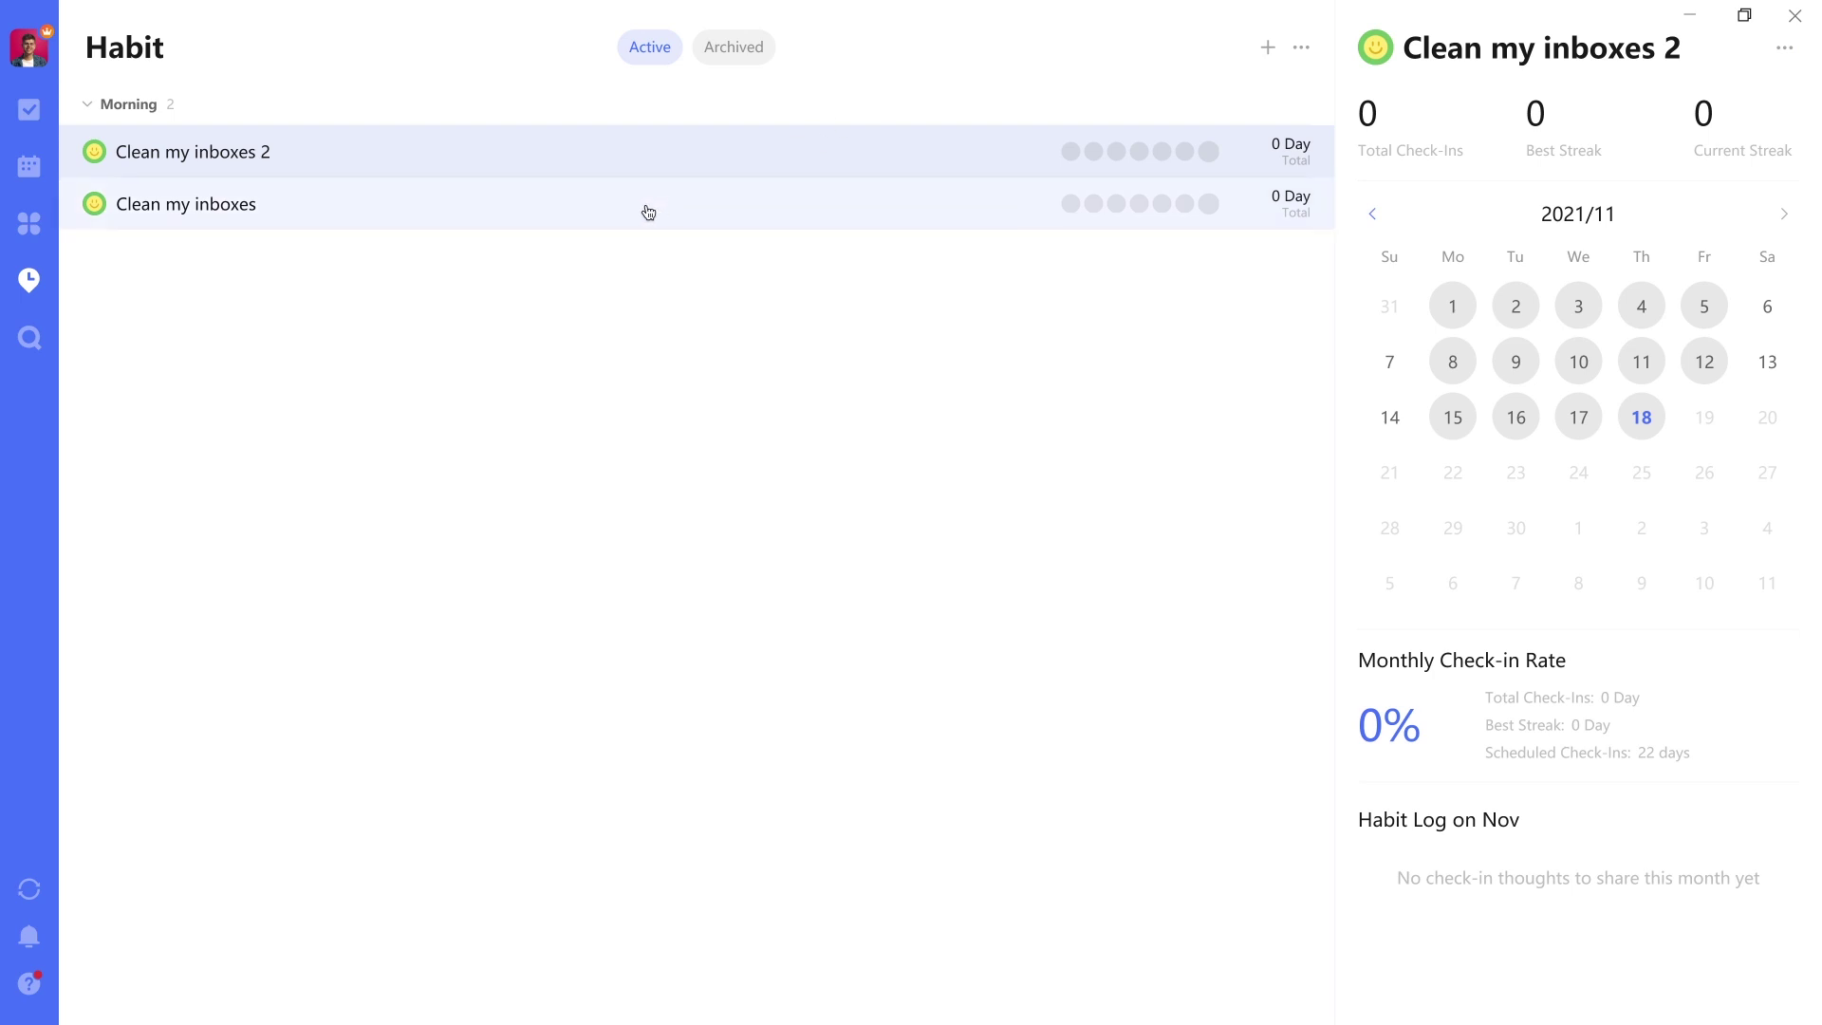
Step: Search tasks for 'headphones' to find Obtain noise-cancellation headphones
{"action": "left_click", "coordinate": [32, 332]}
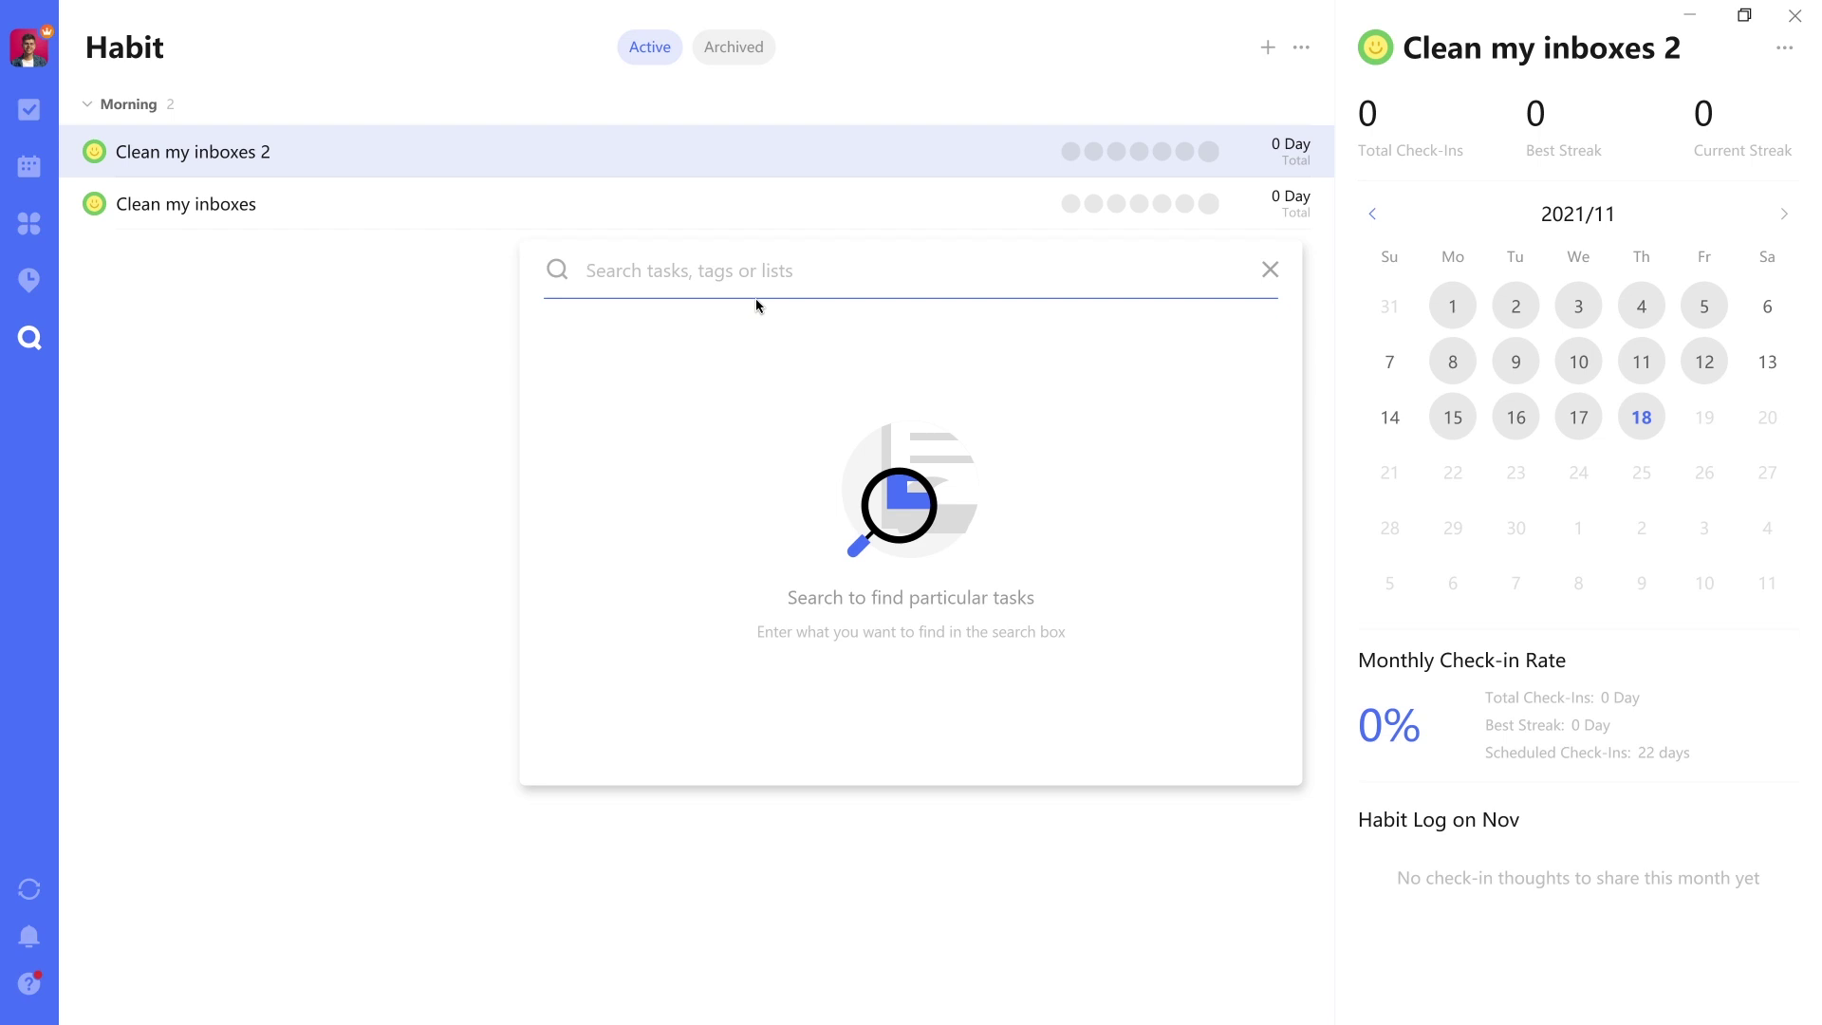
{"action": "type", "text": "headphones"}
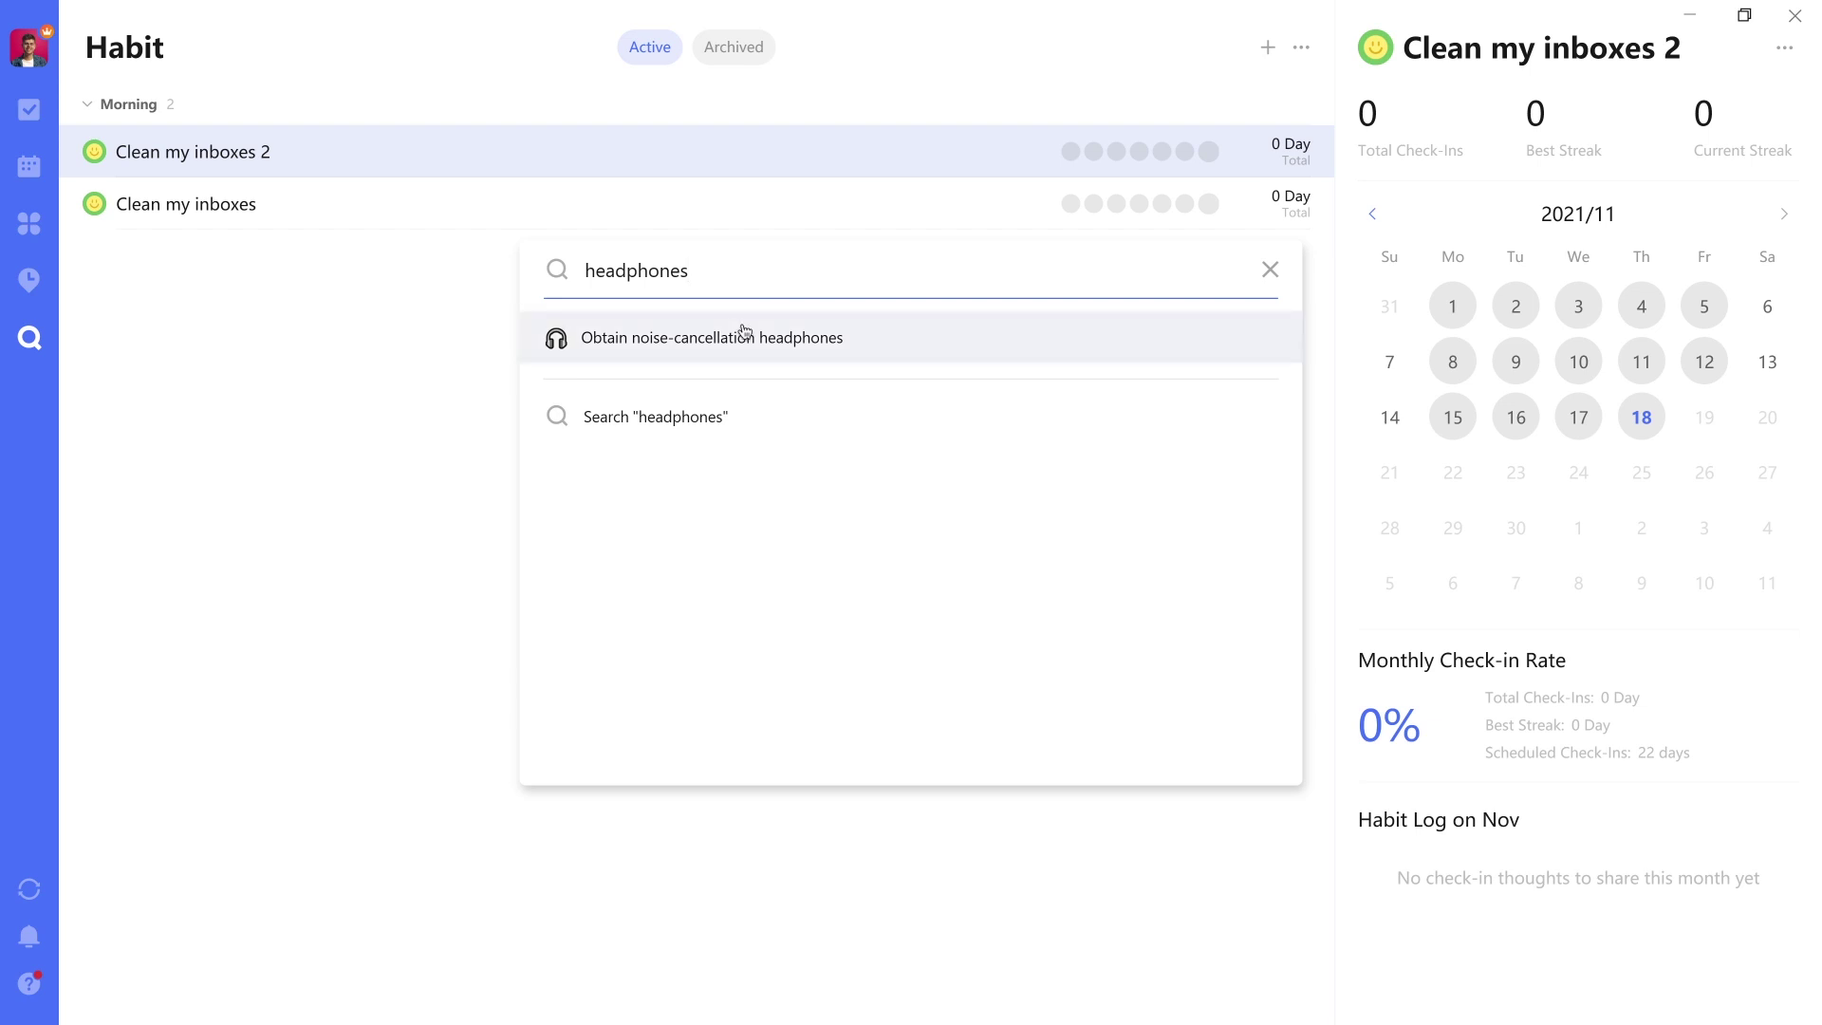
Step: Open the Obtain noise-cancellation headphones project board from the search result
{"action": "left_click", "coordinate": [745, 337]}
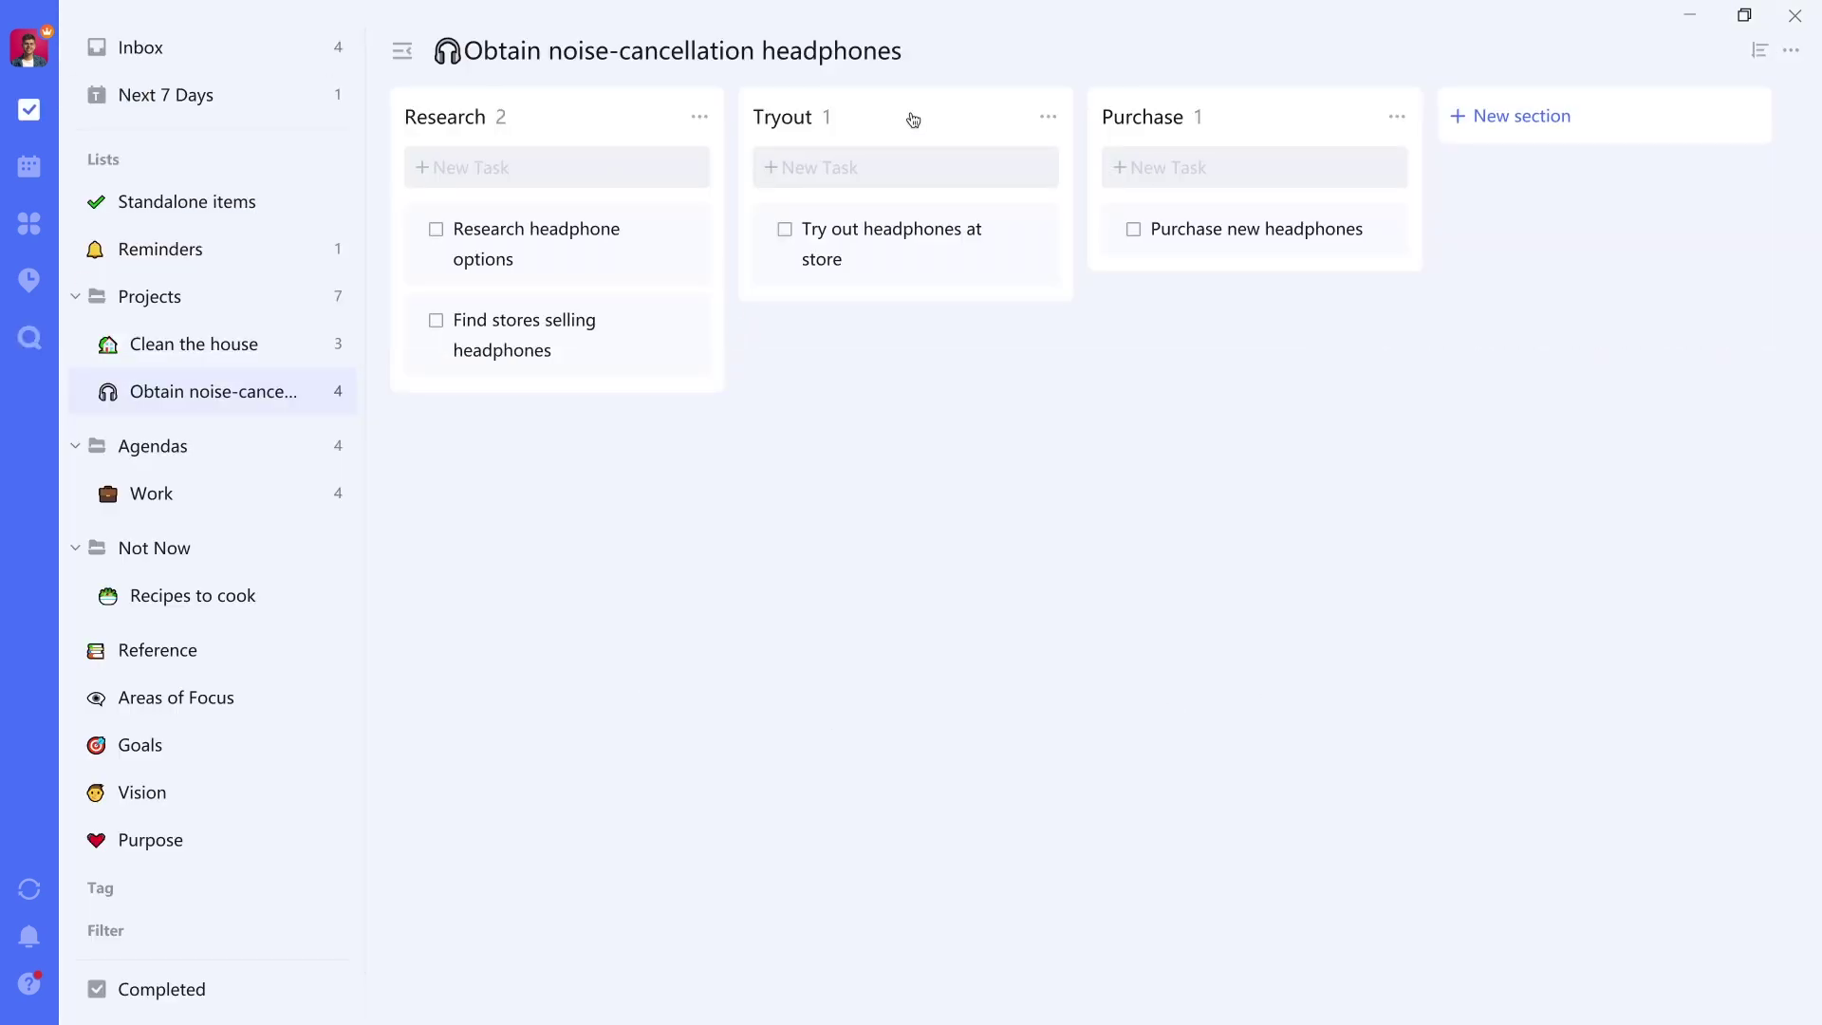